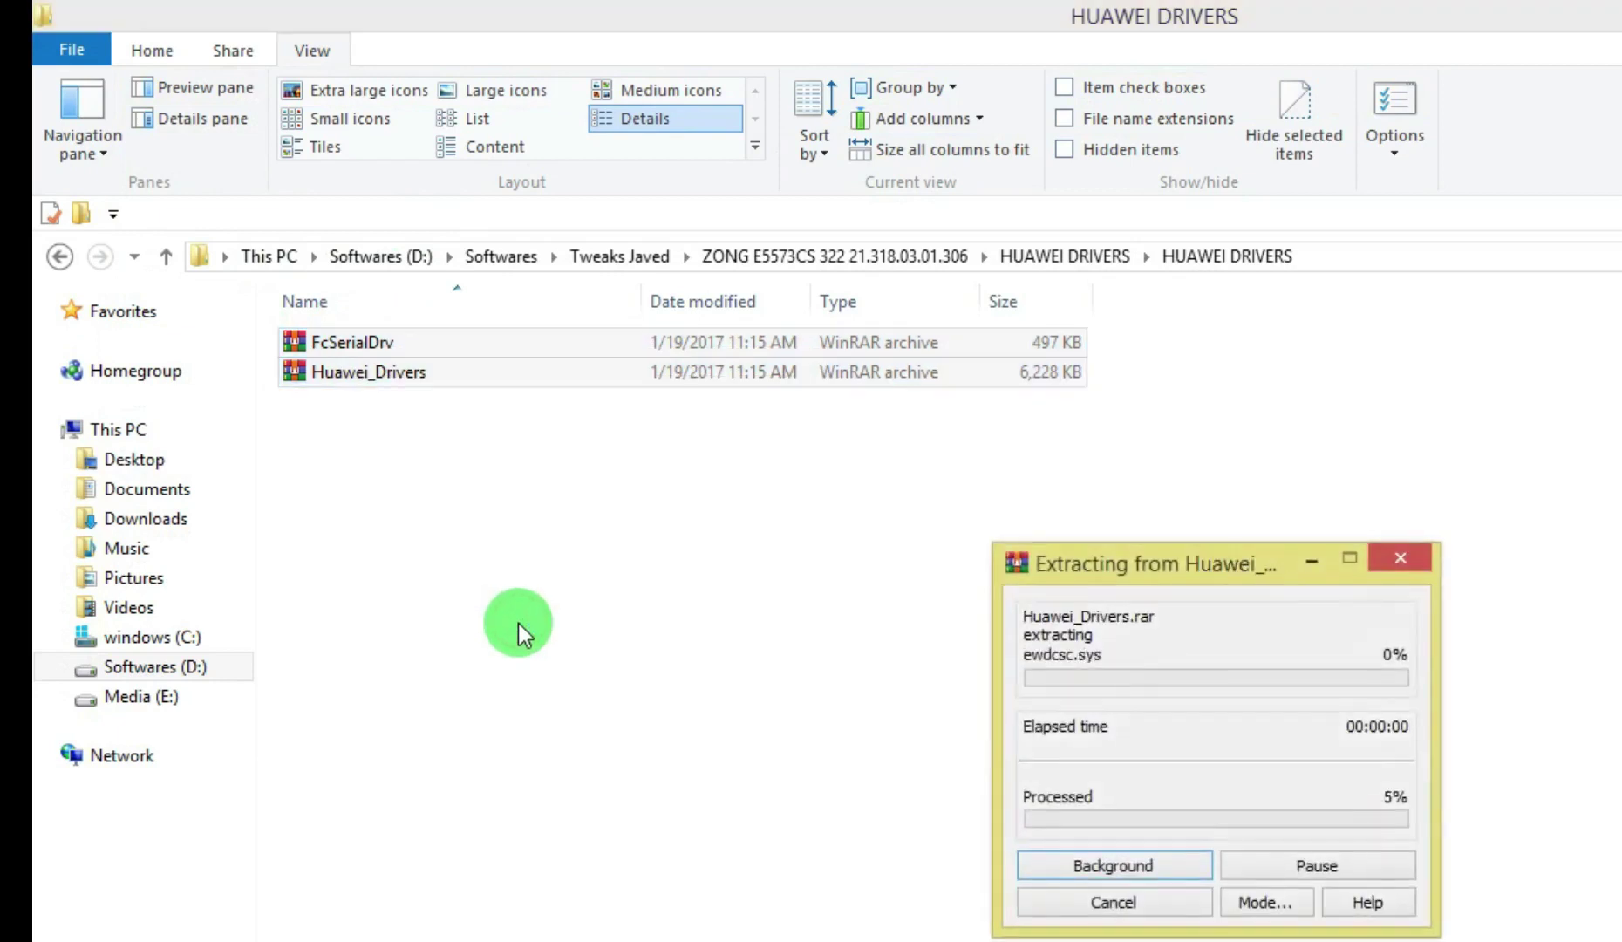
Run the Huawei DriverSetup installer from the extracted Huawei_Drivers folder
double_click(316, 366)
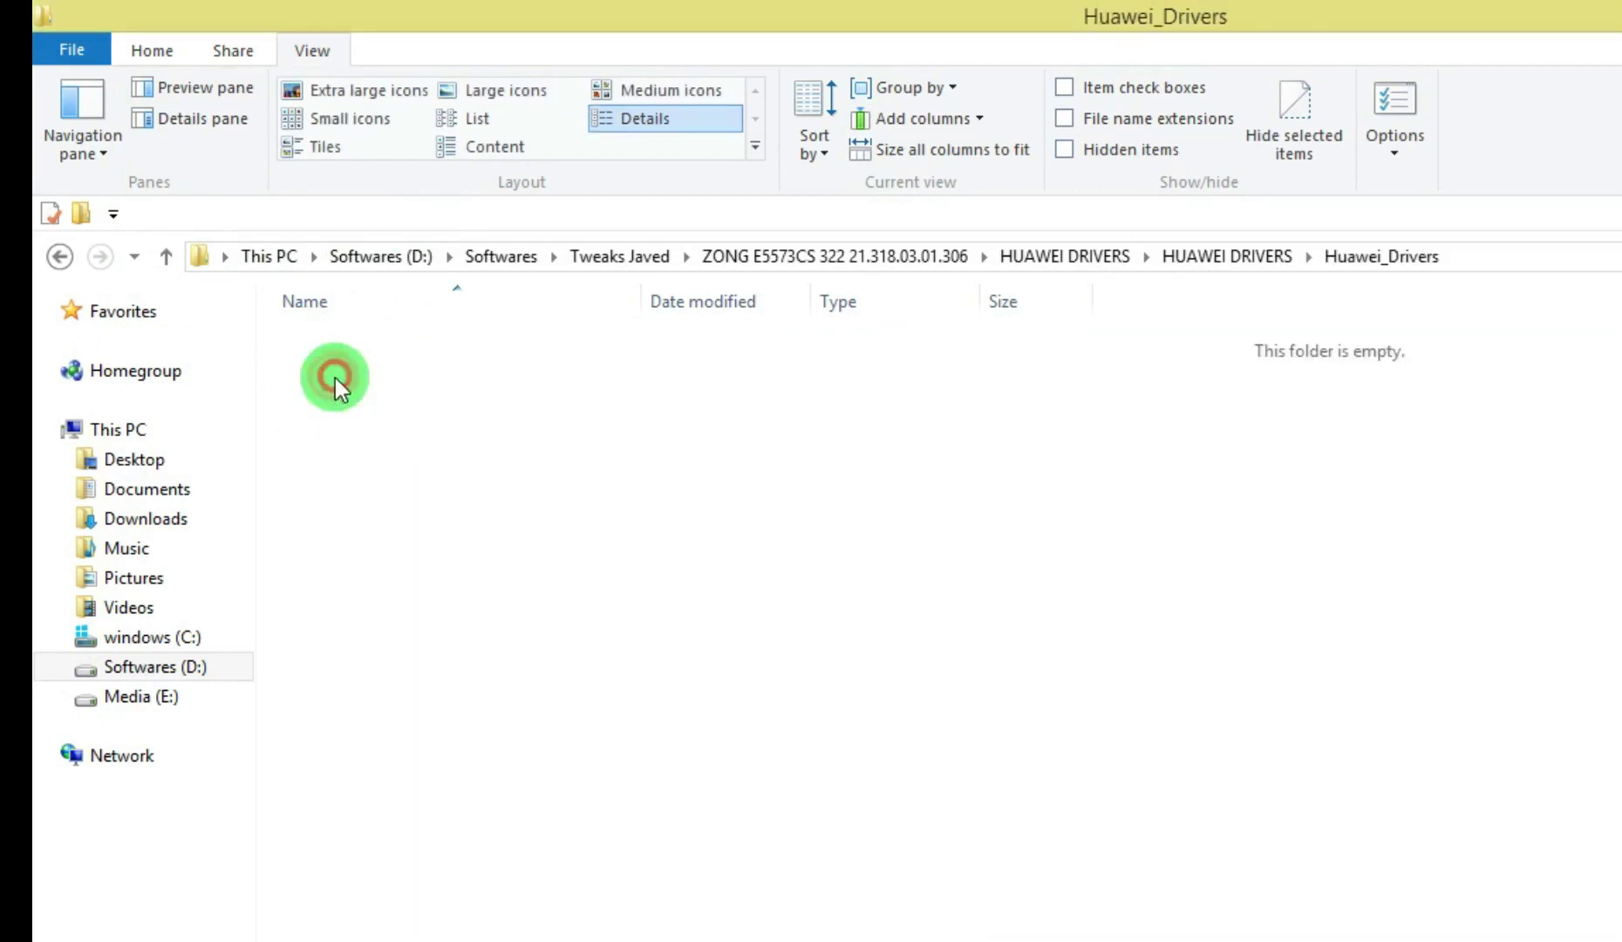
click(367, 491)
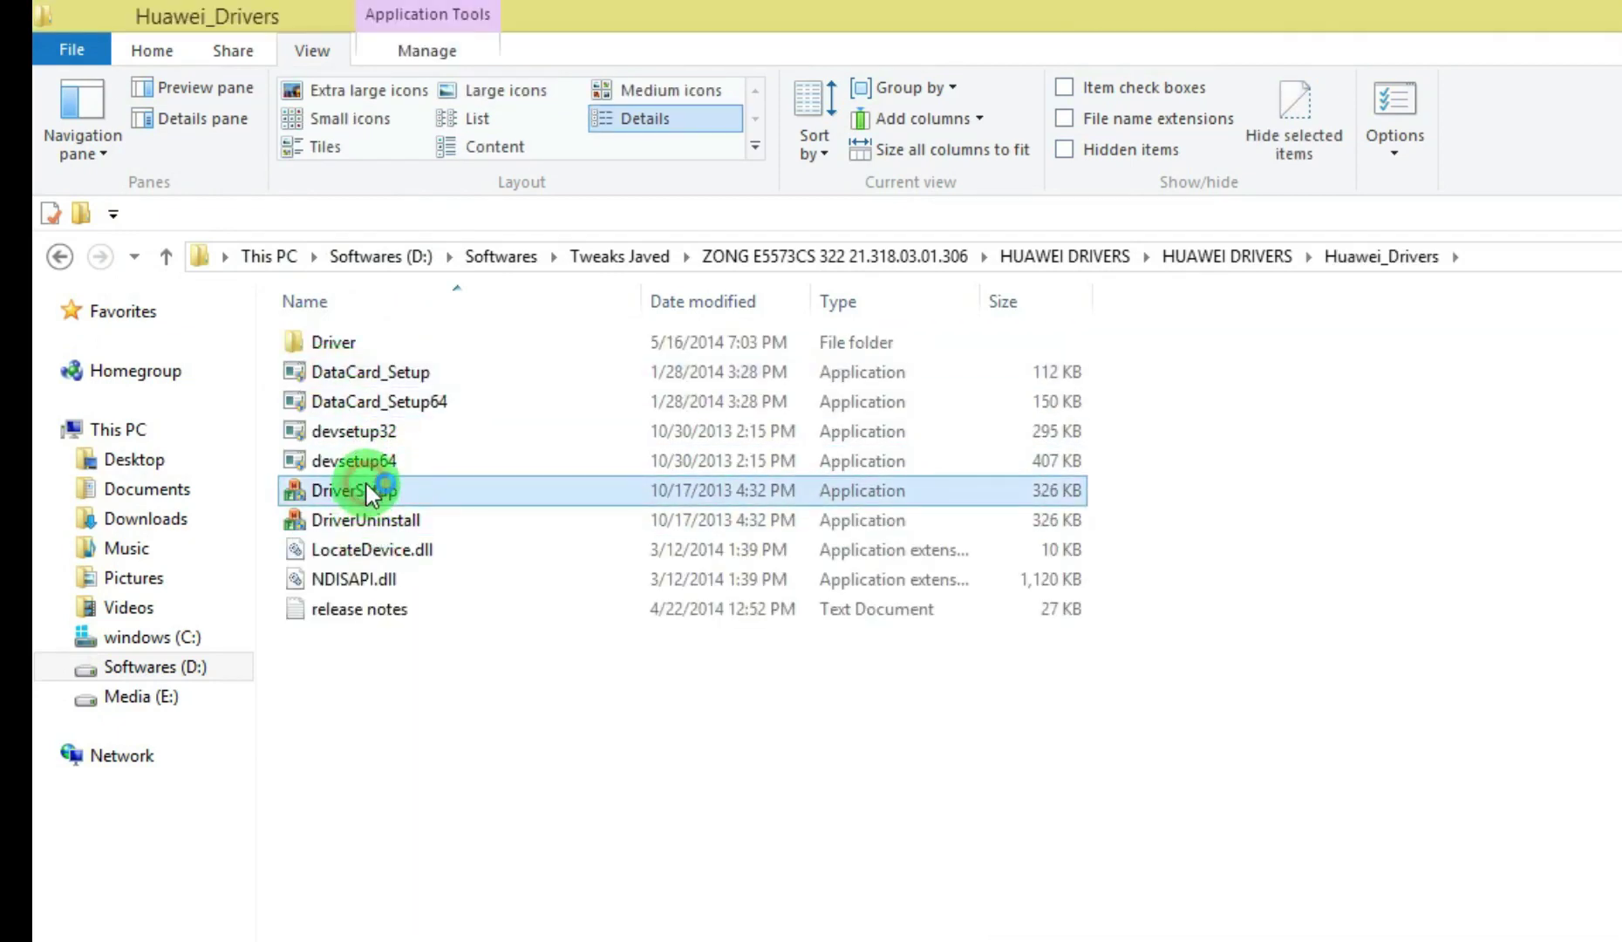
click(1206, 258)
Run the FcSerialDrv driver setup with compatibility settings, then return to the ZONG E5573CS 322 folder
double_click(373, 349)
click(360, 348)
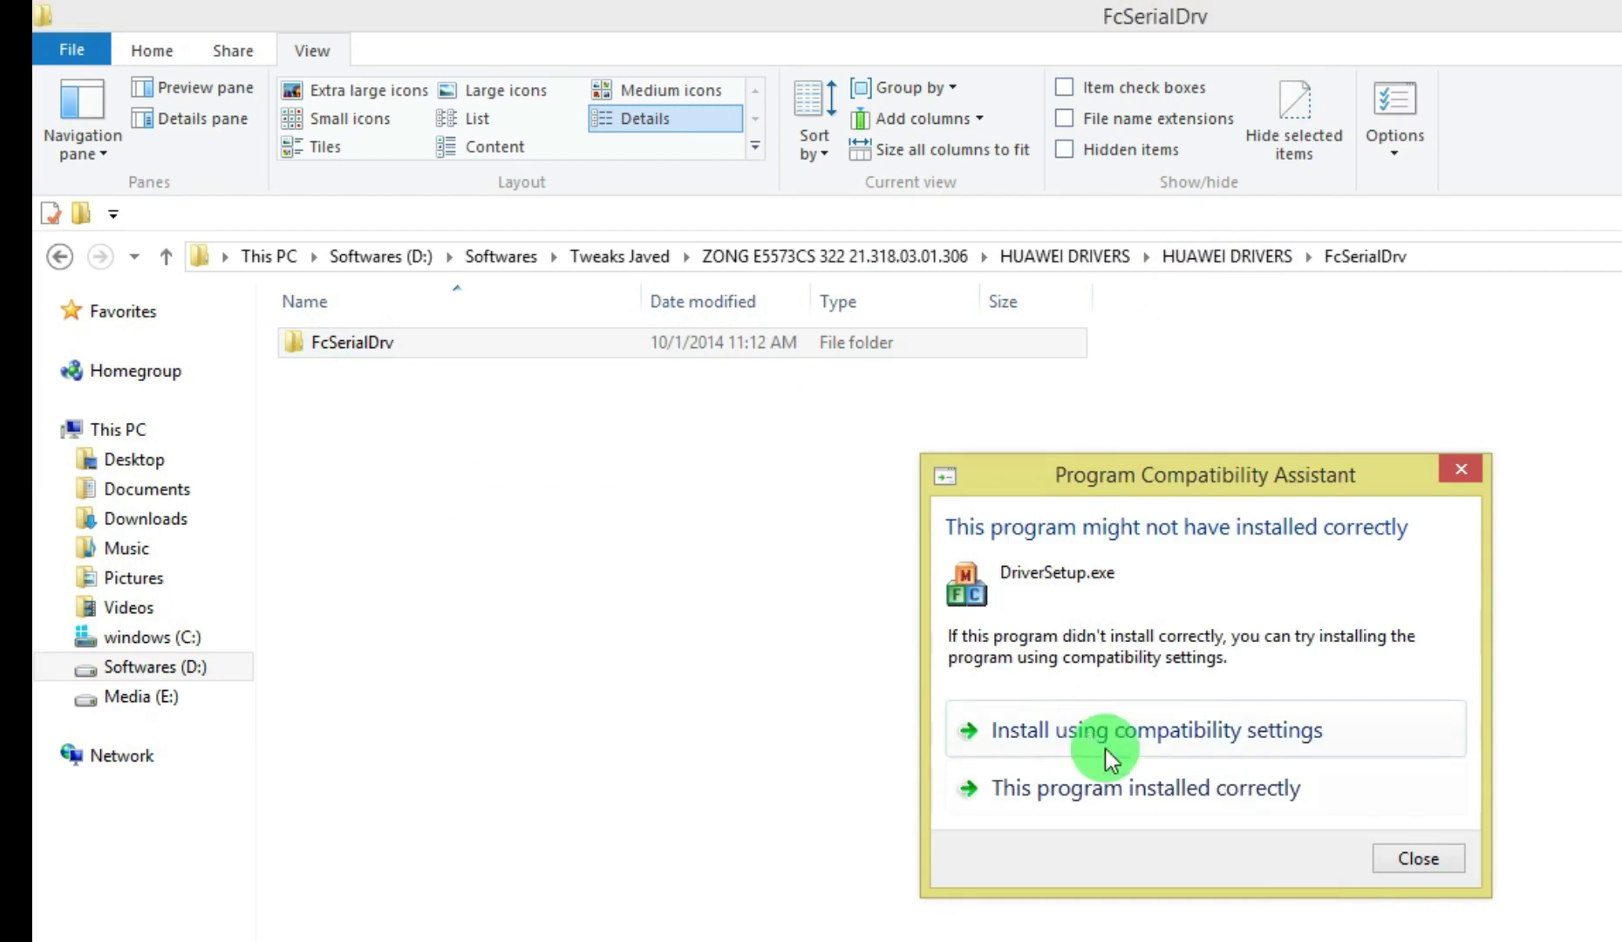
click(1098, 733)
double_click(344, 345)
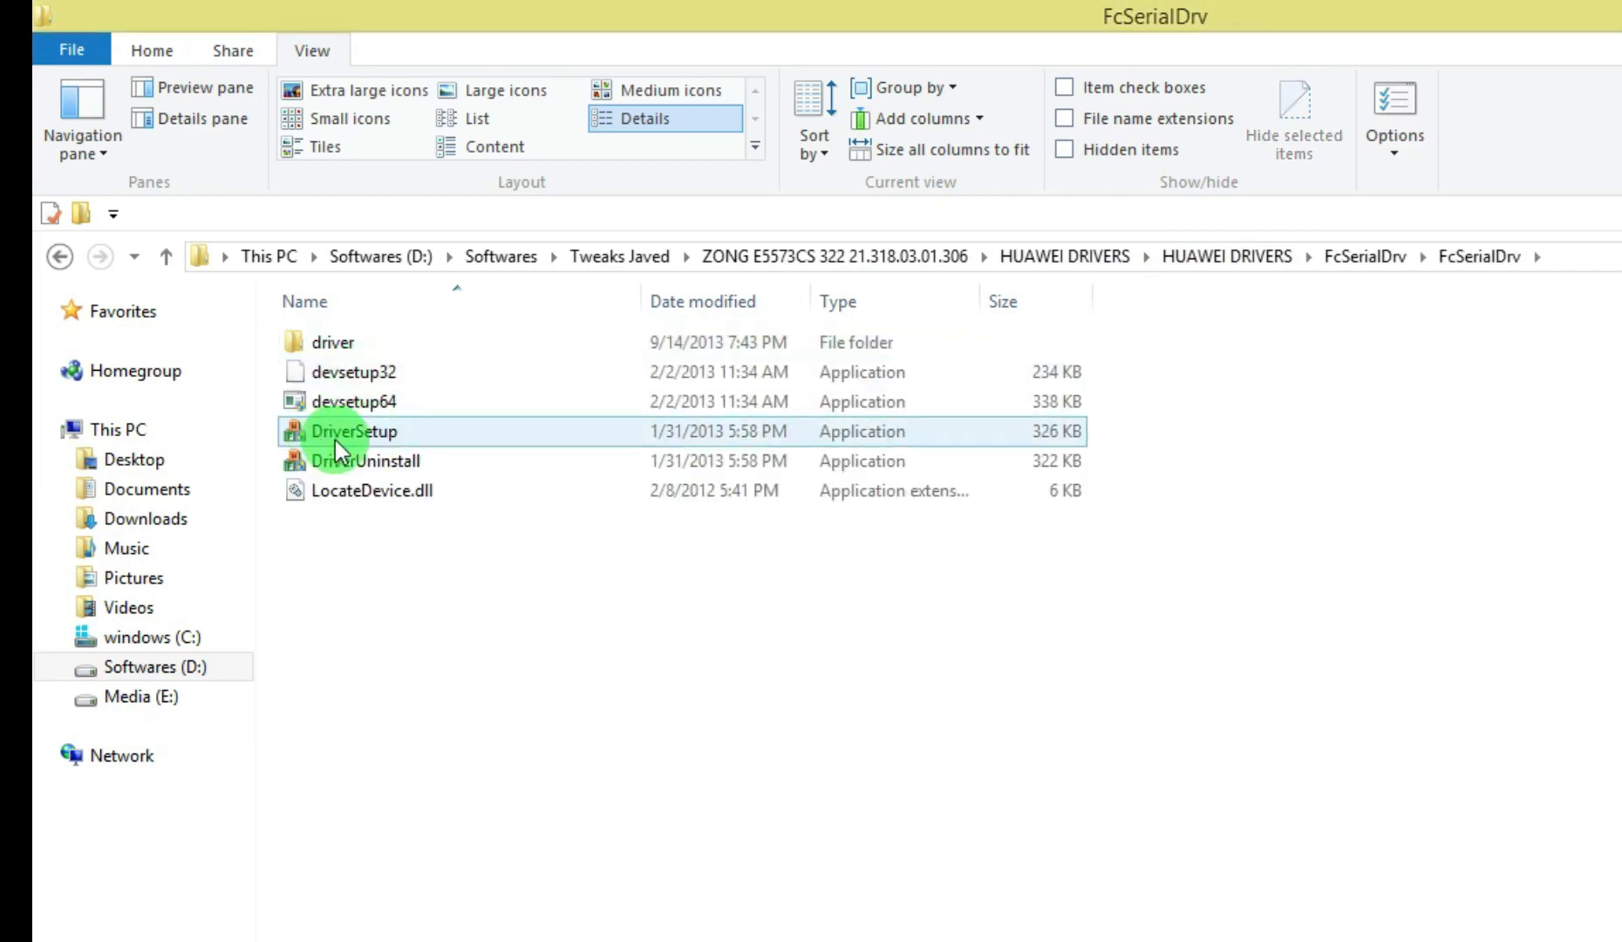
click(790, 264)
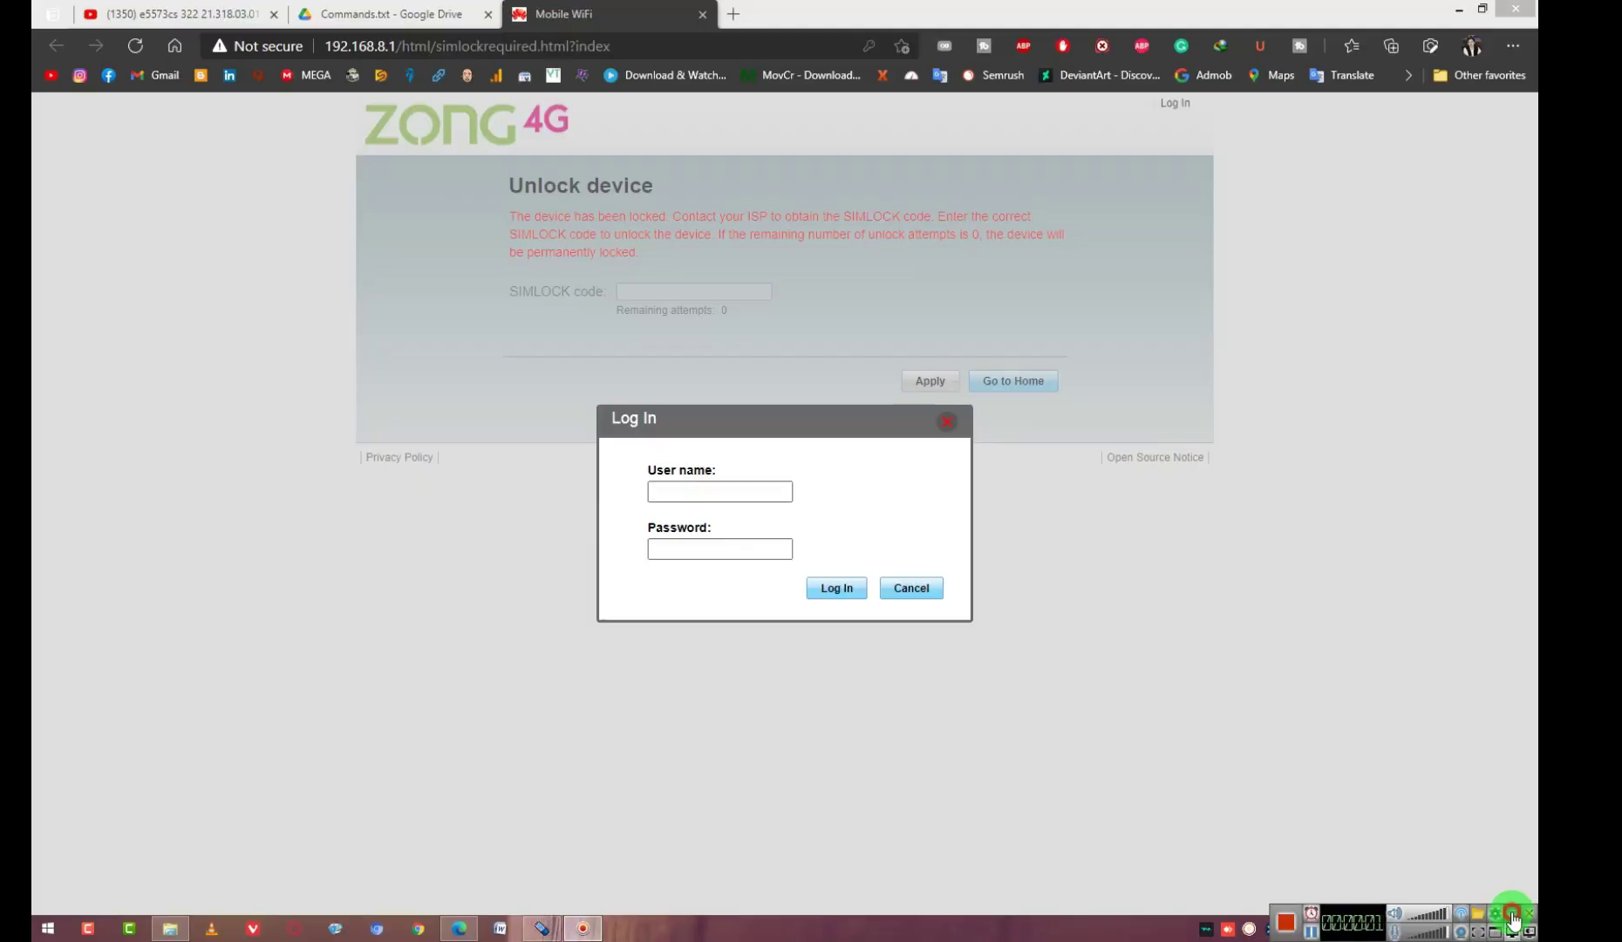
Cancel the Zong 4G Log In dialog, leaving the Unlock device page's SIMLOCK code field visible
click(737, 480)
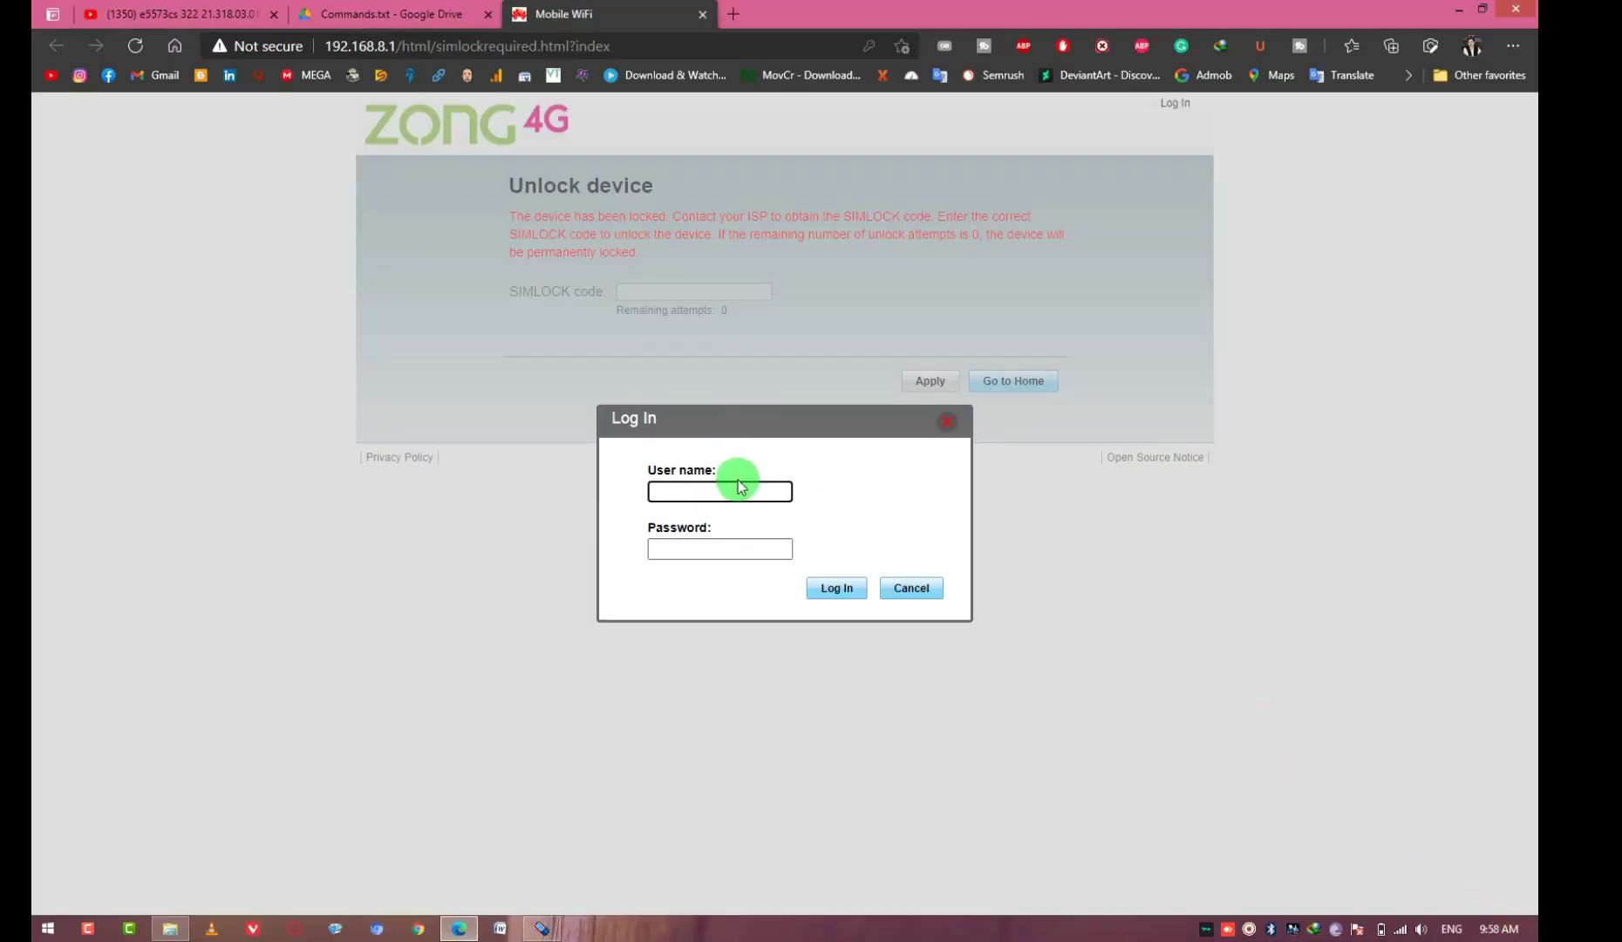
click(899, 589)
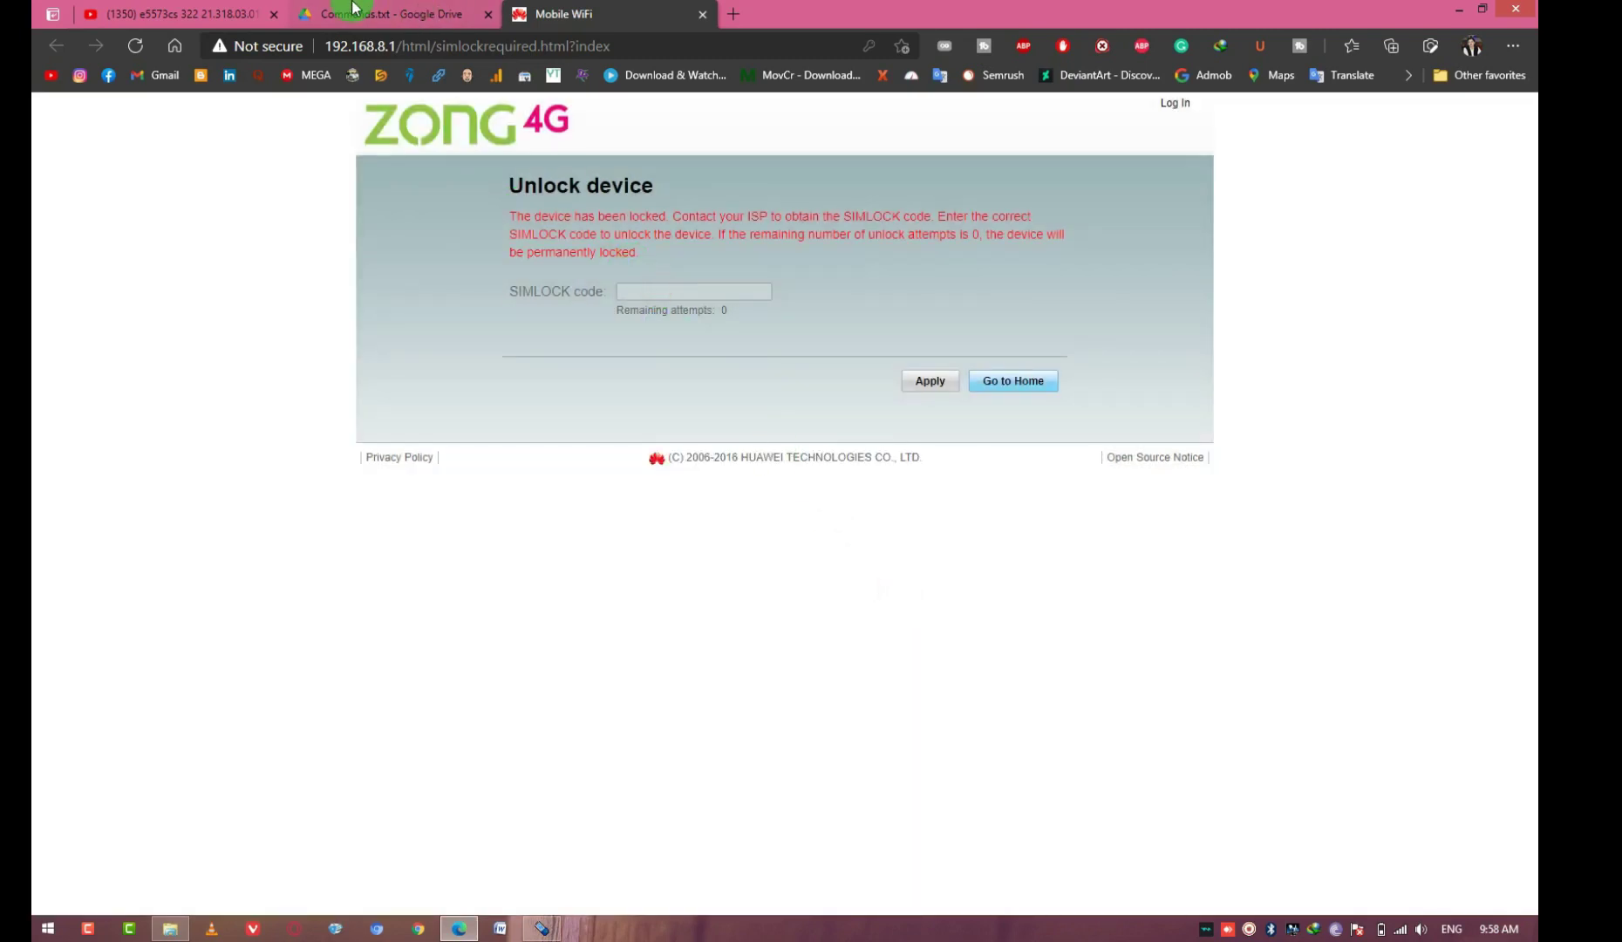
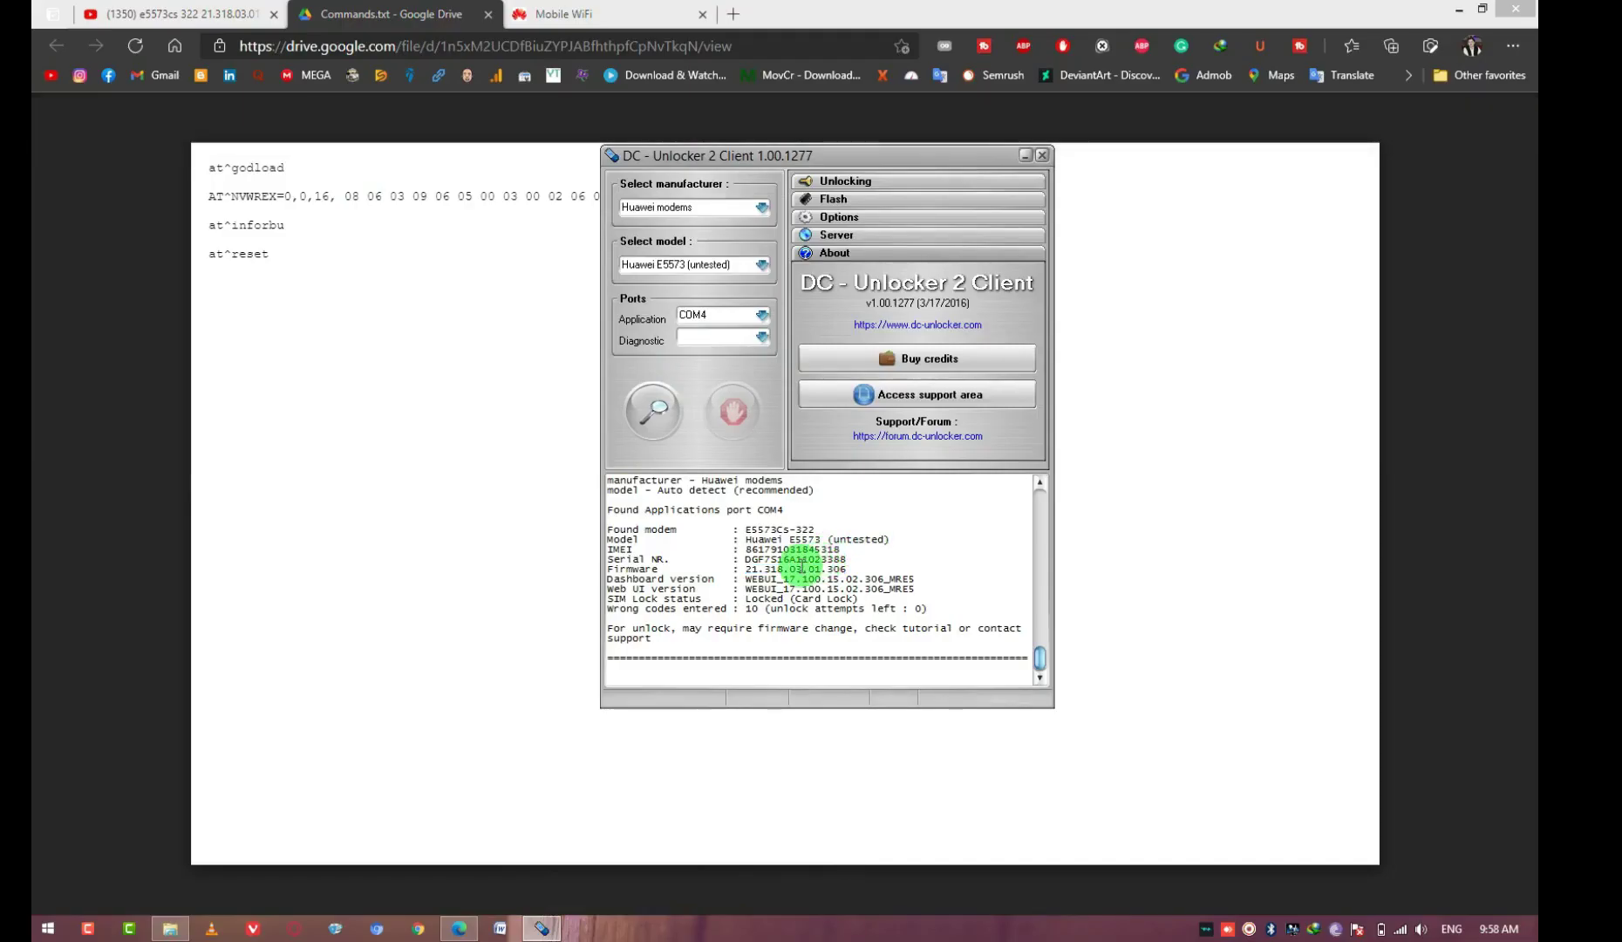
Rerun detection until the E5573 on COM4 shows firmware 21.318.03.01.306 and Locked (Card Lock) status
click(653, 410)
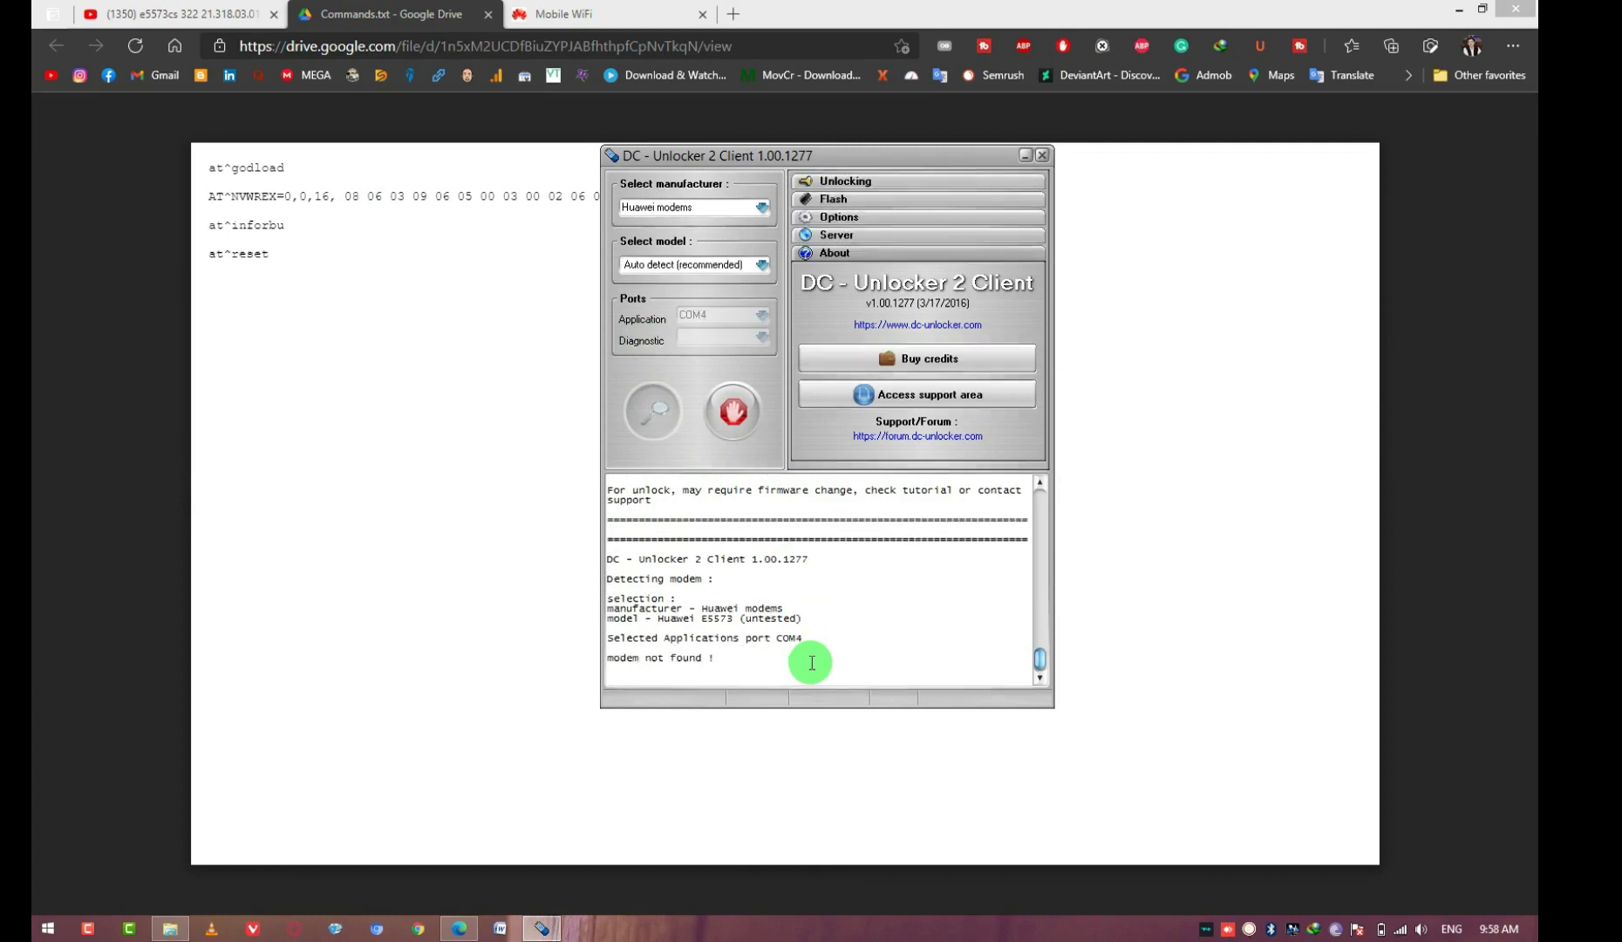
click(636, 402)
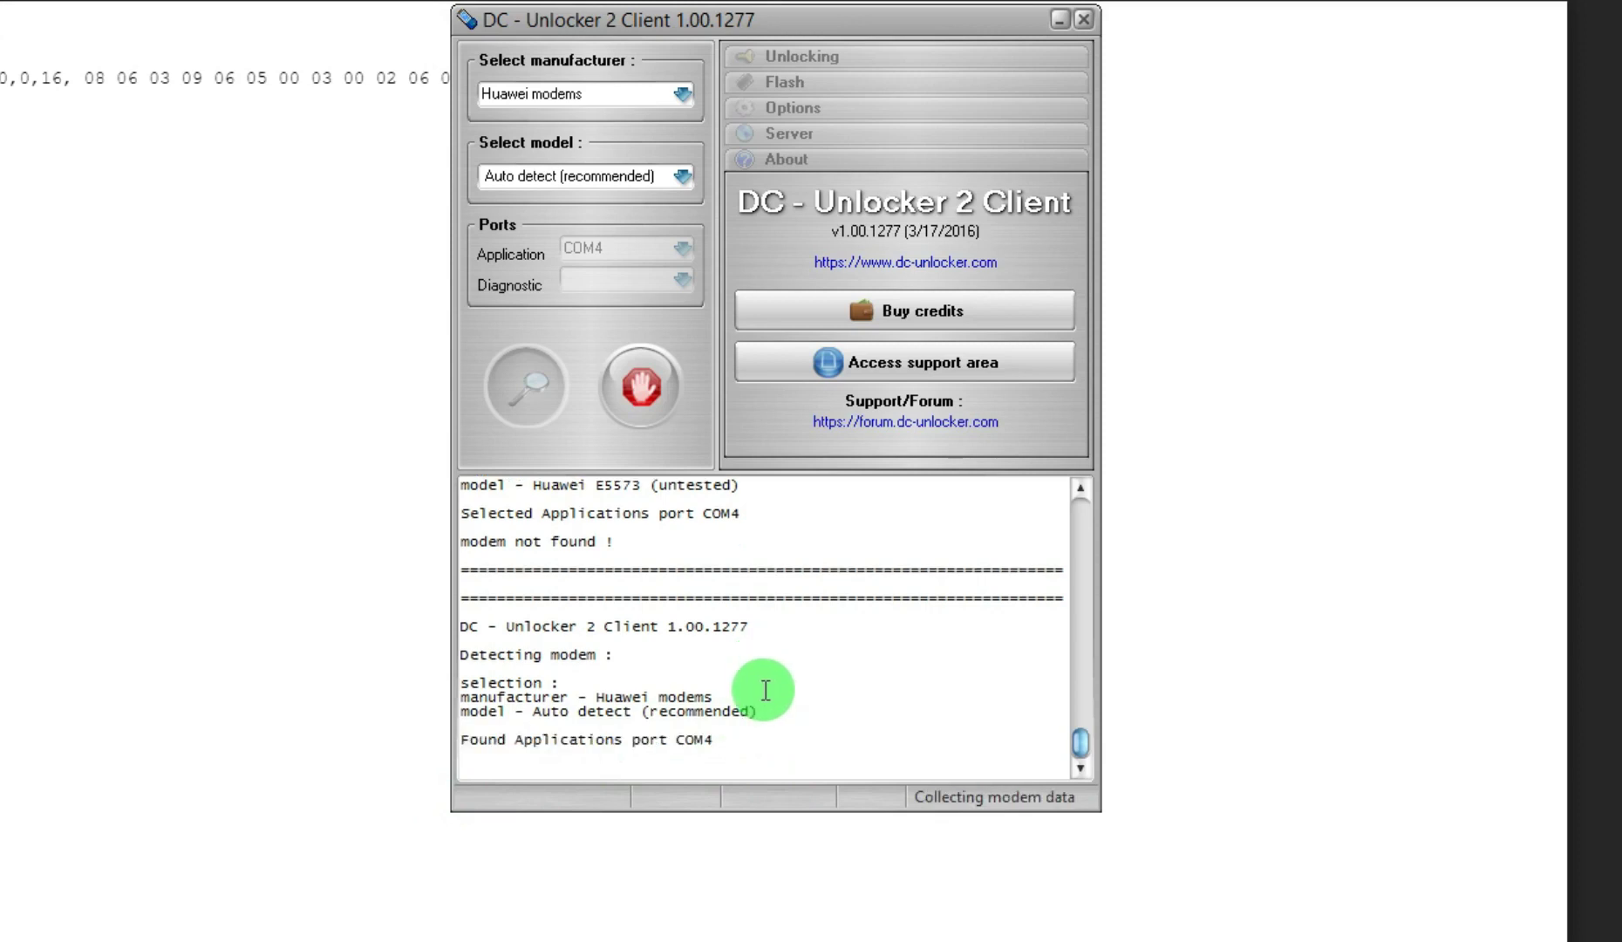
drag(660, 559, 724, 557)
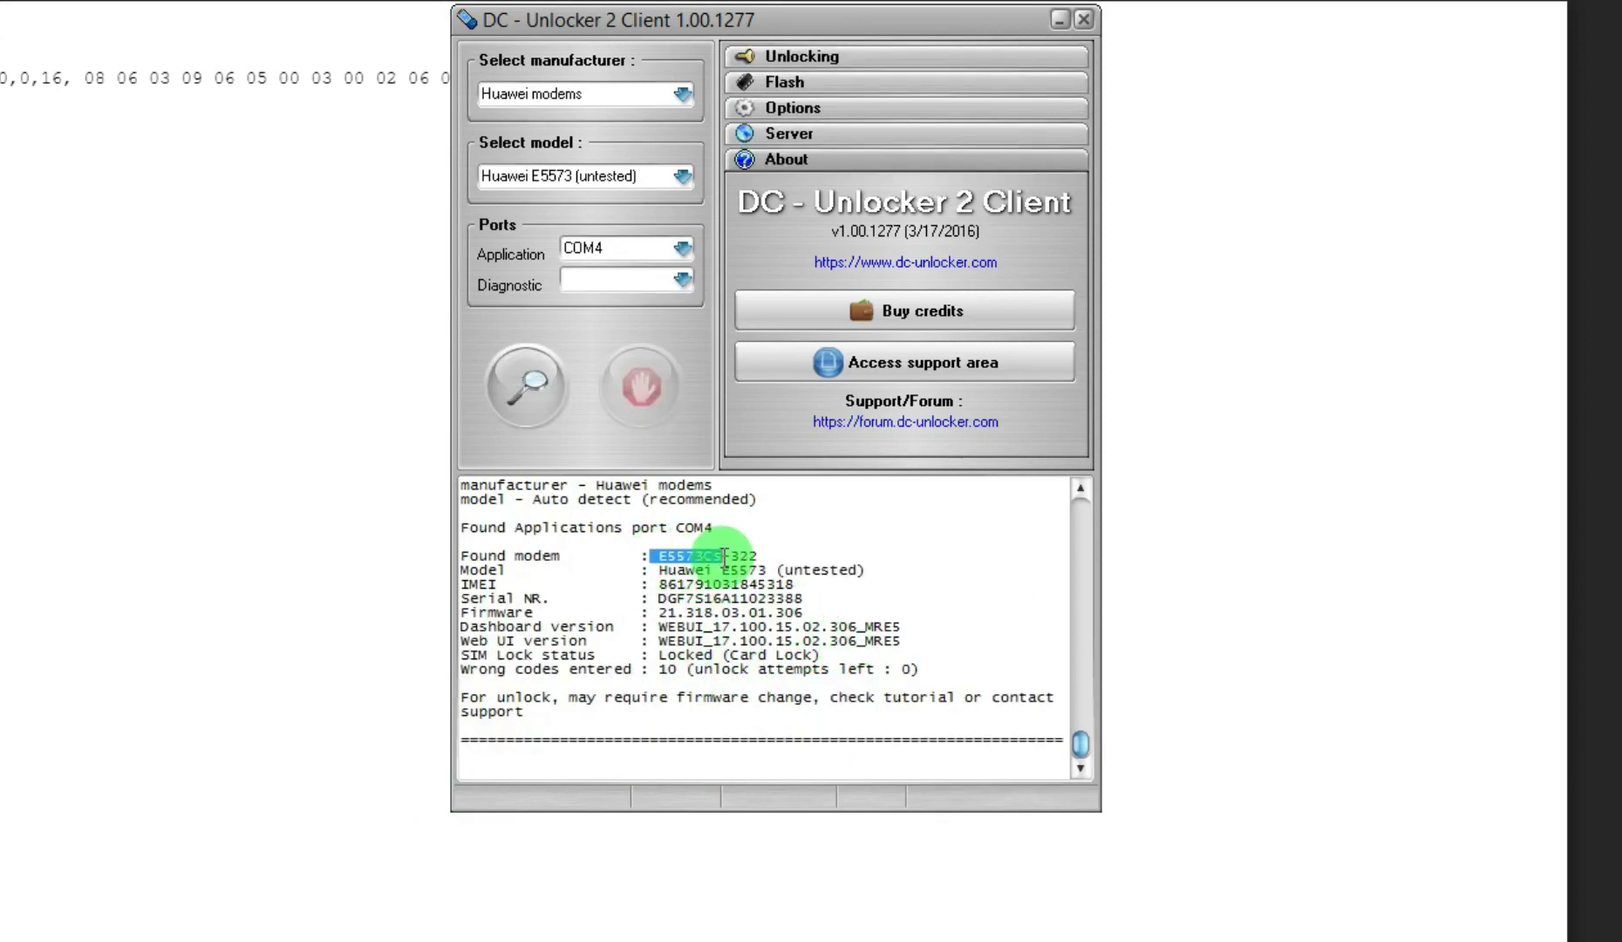
Highlight the Model and firmware lines, then put the caret on the log's empty last line for an AT^ command
drag(868, 570, 656, 576)
click(758, 612)
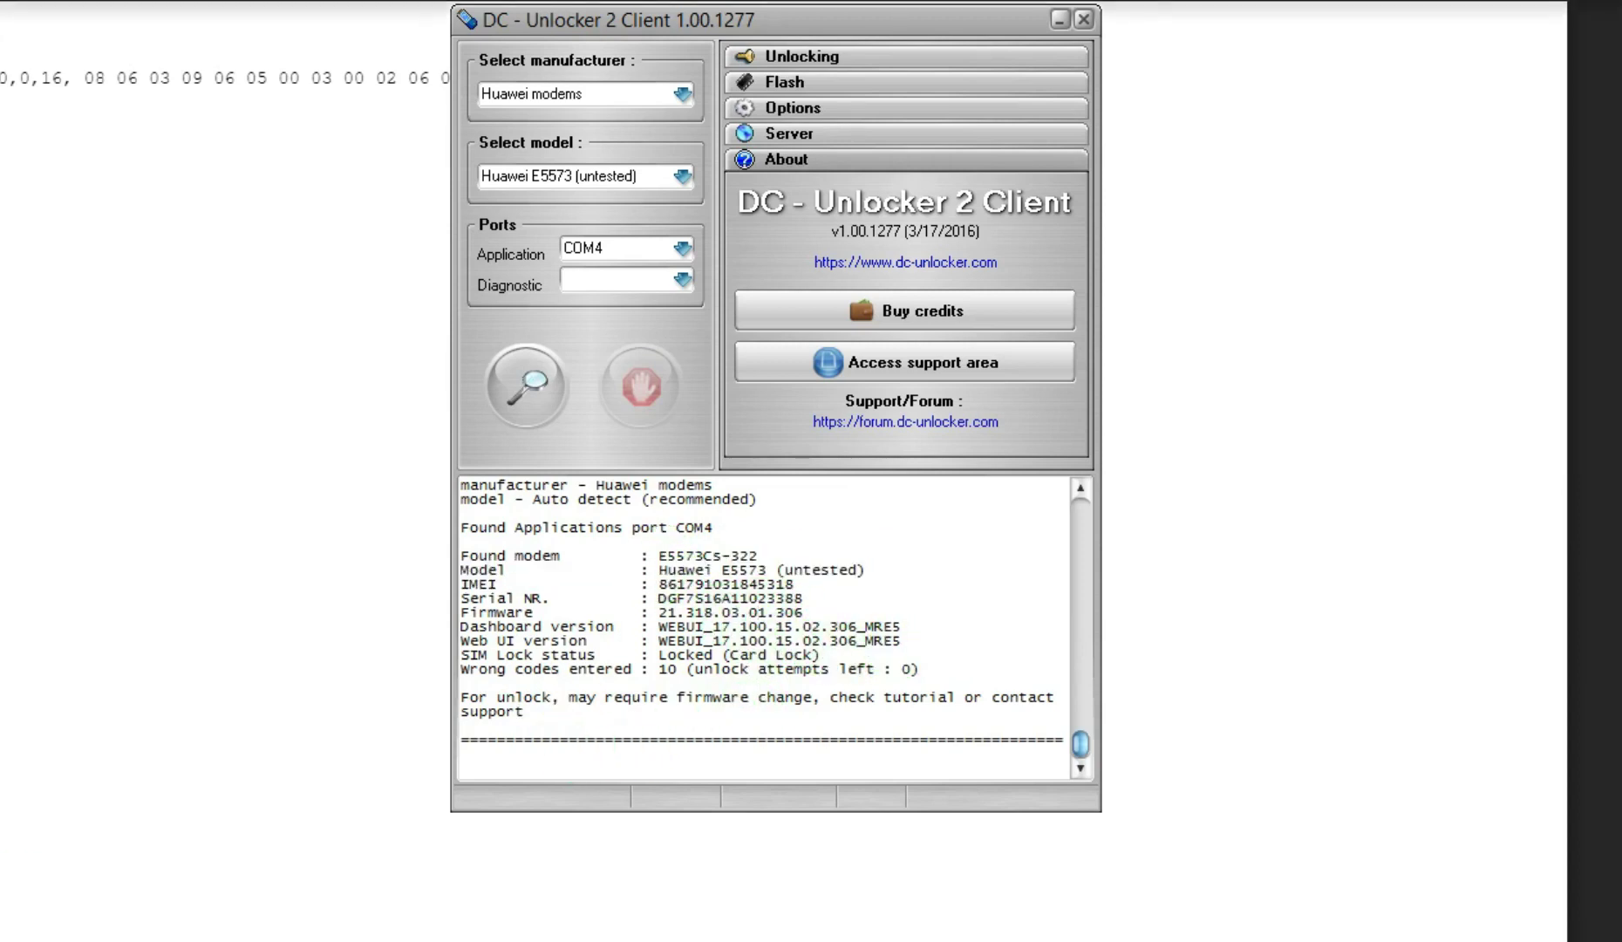
click(544, 766)
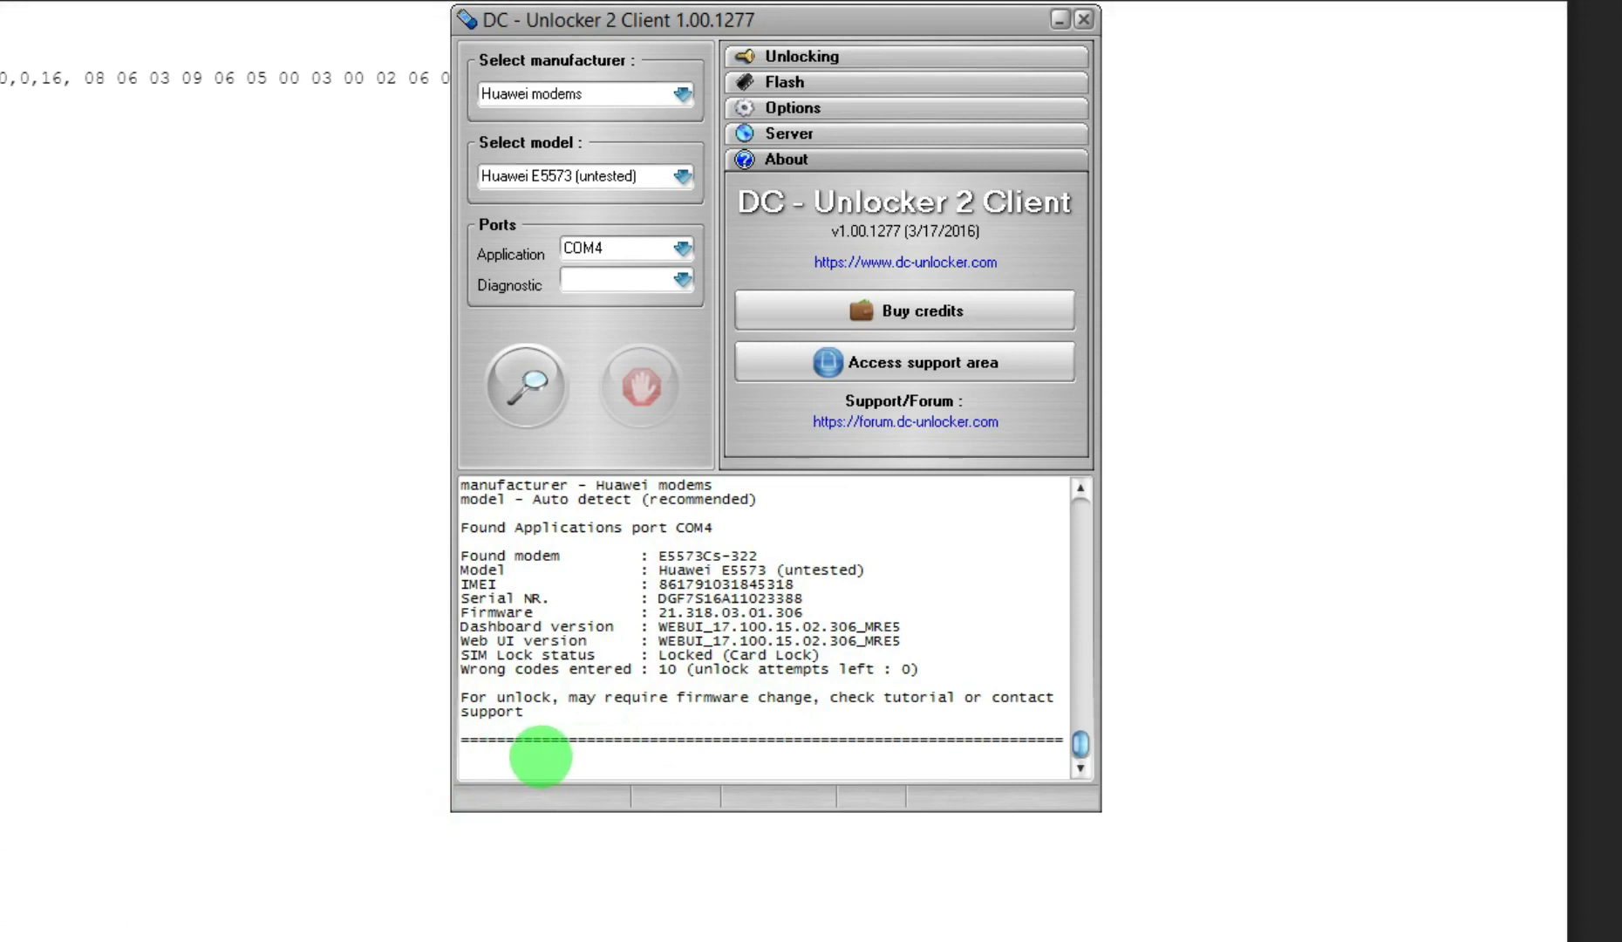
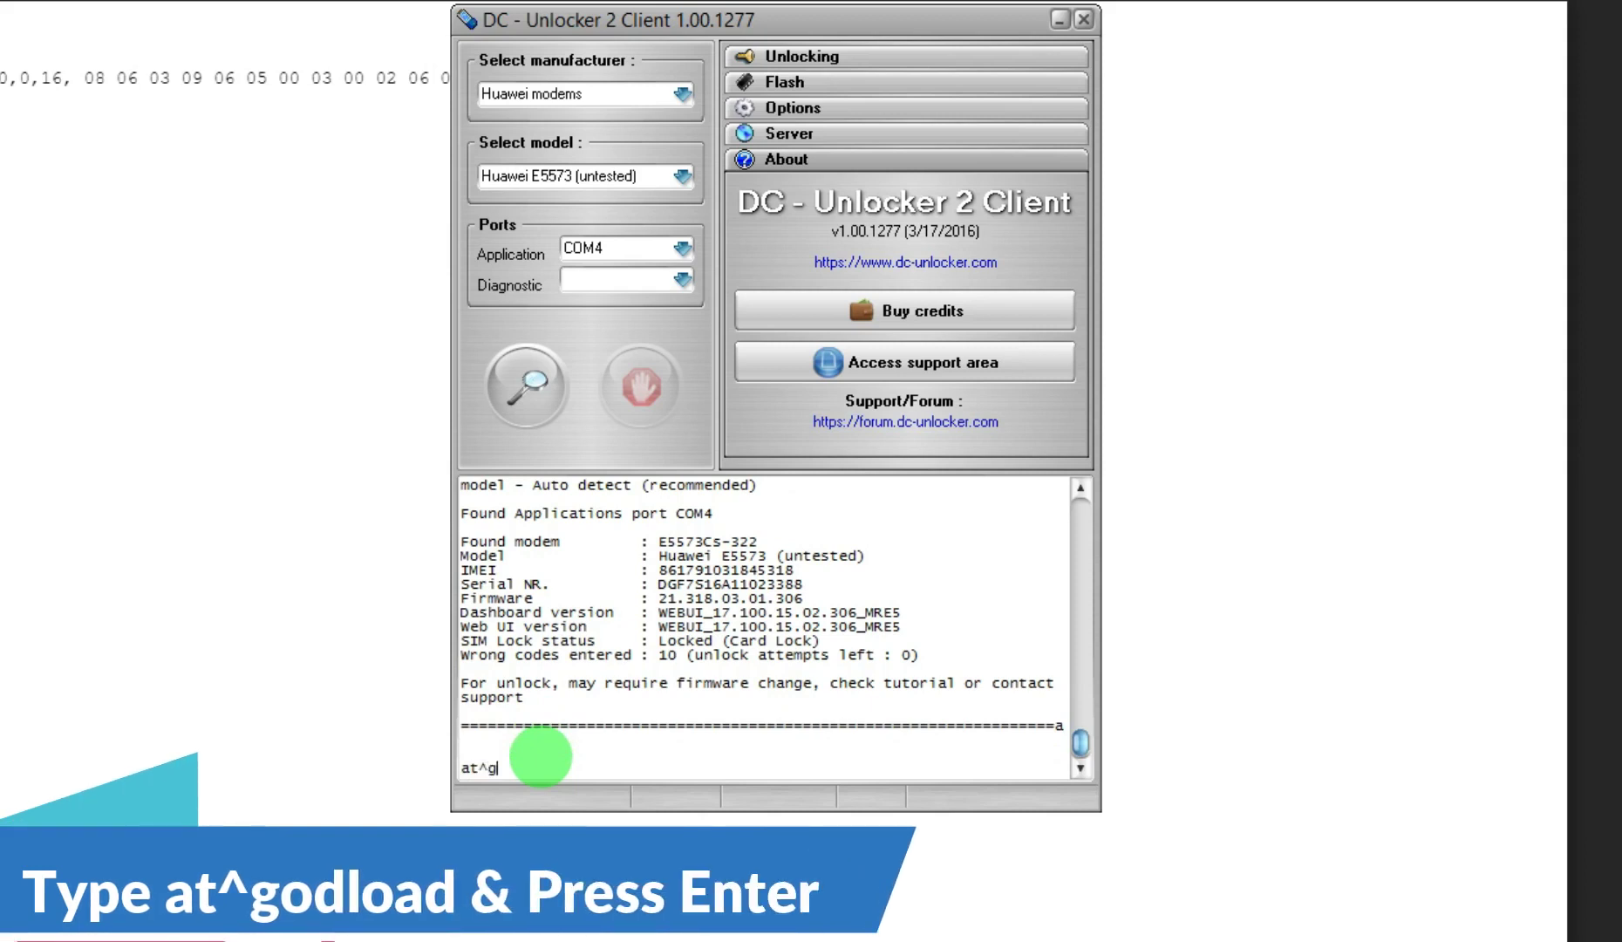
Send at^godload to the Huawei E5573 modem and get an OK reply in the console
key(Return)
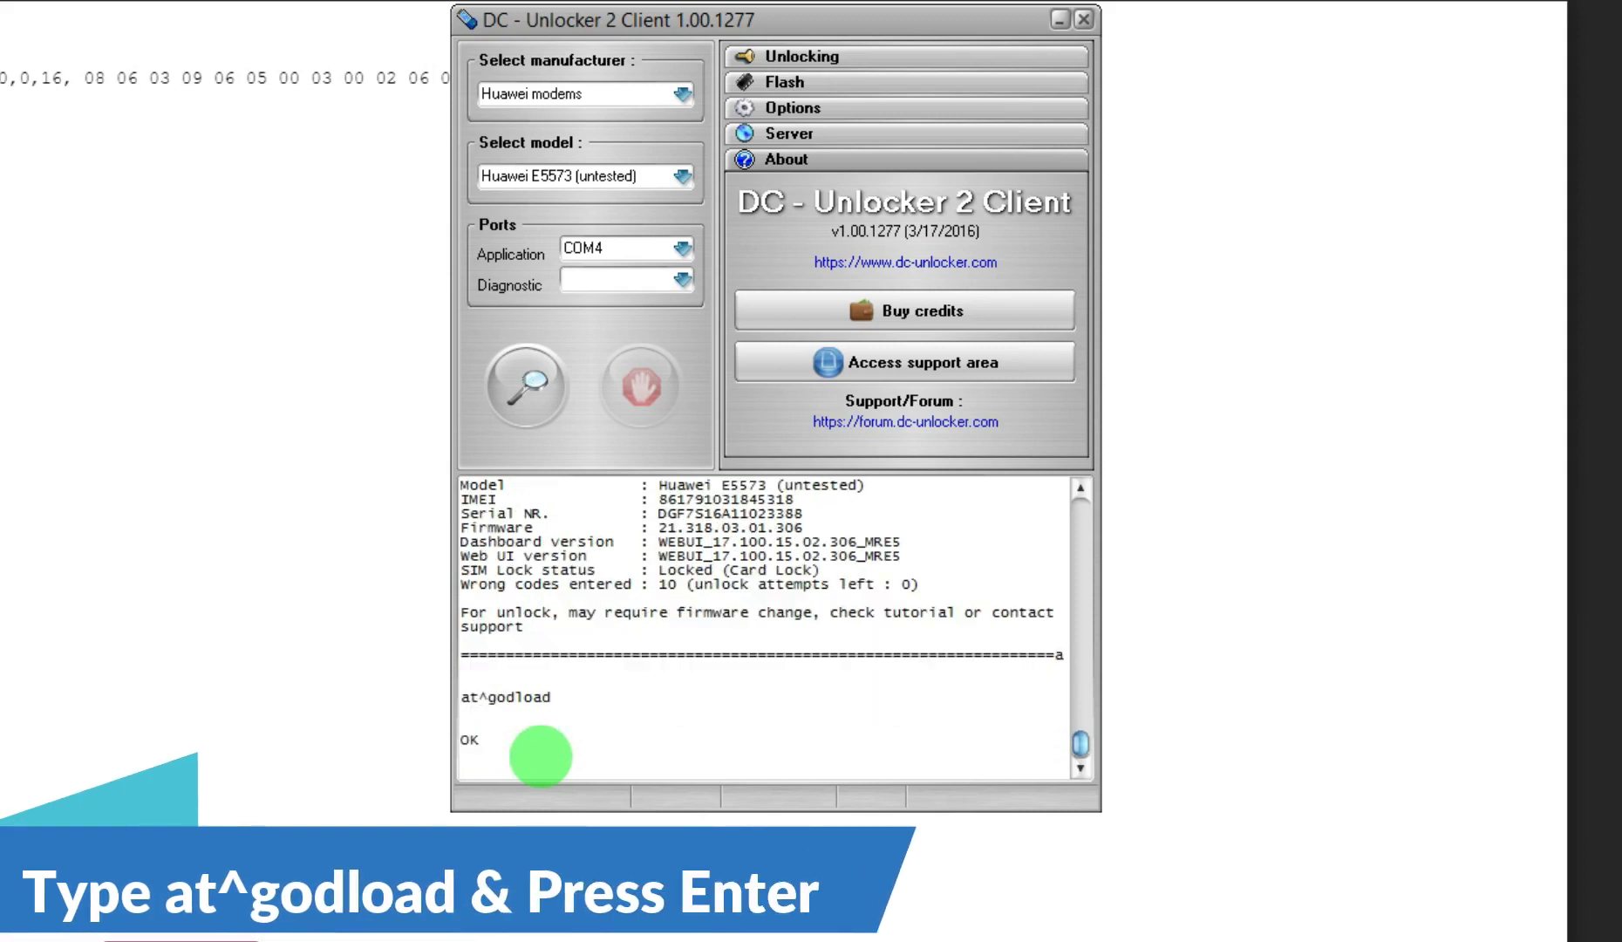
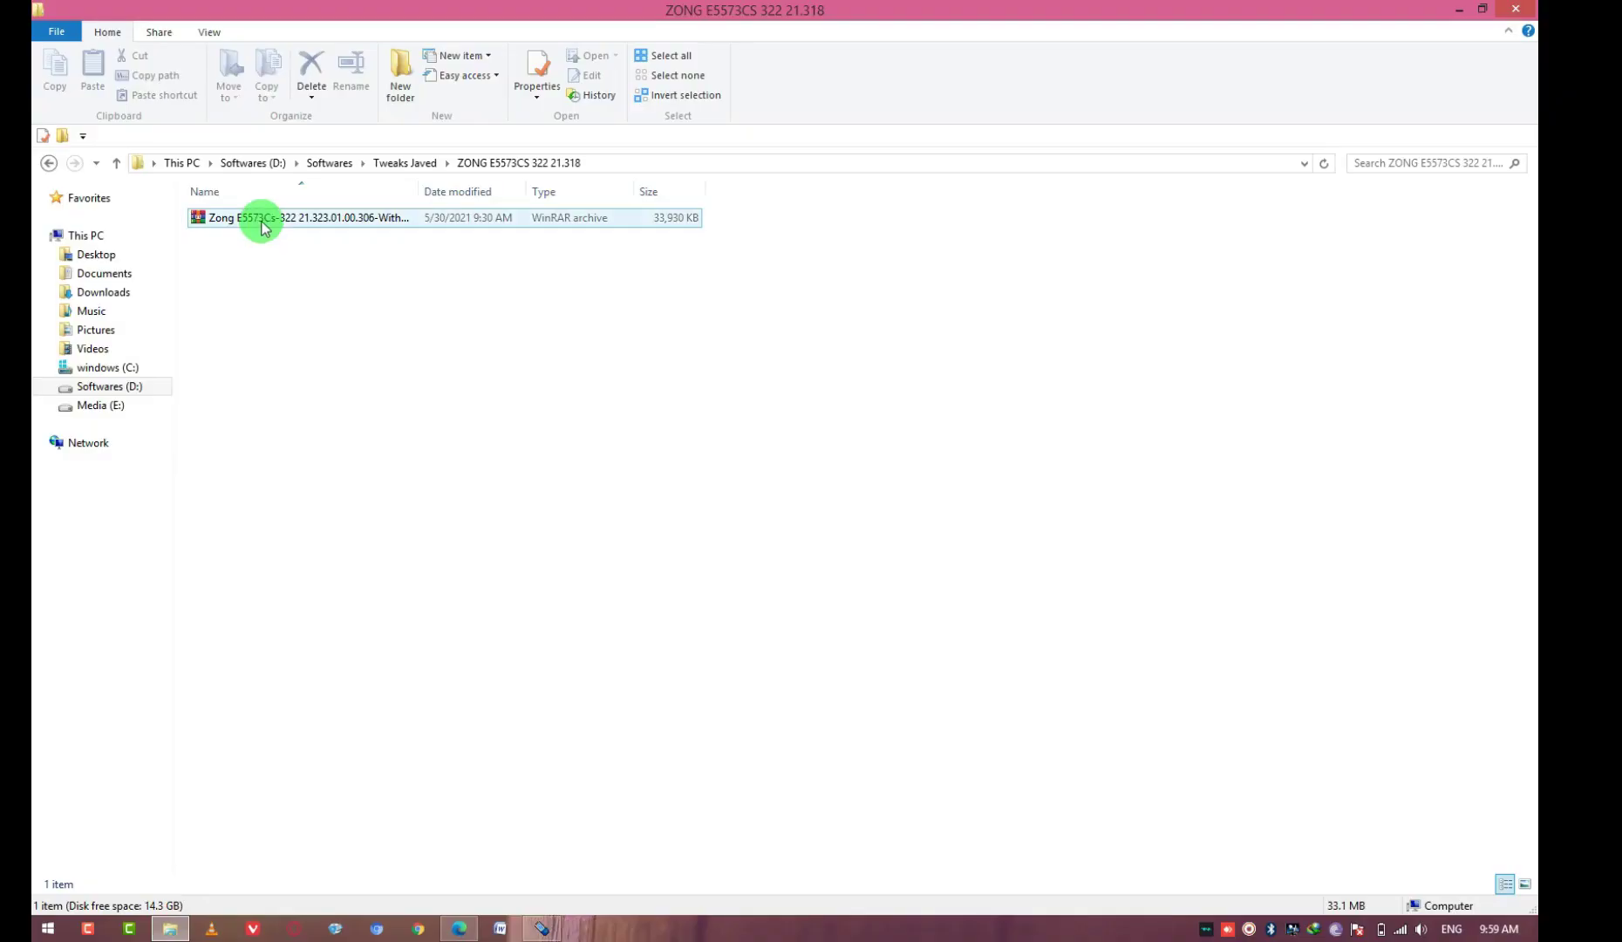
Extract the Zong E5573Cs-322 firmware archive until WinRAR asks for its password
right_click(261, 221)
click(316, 331)
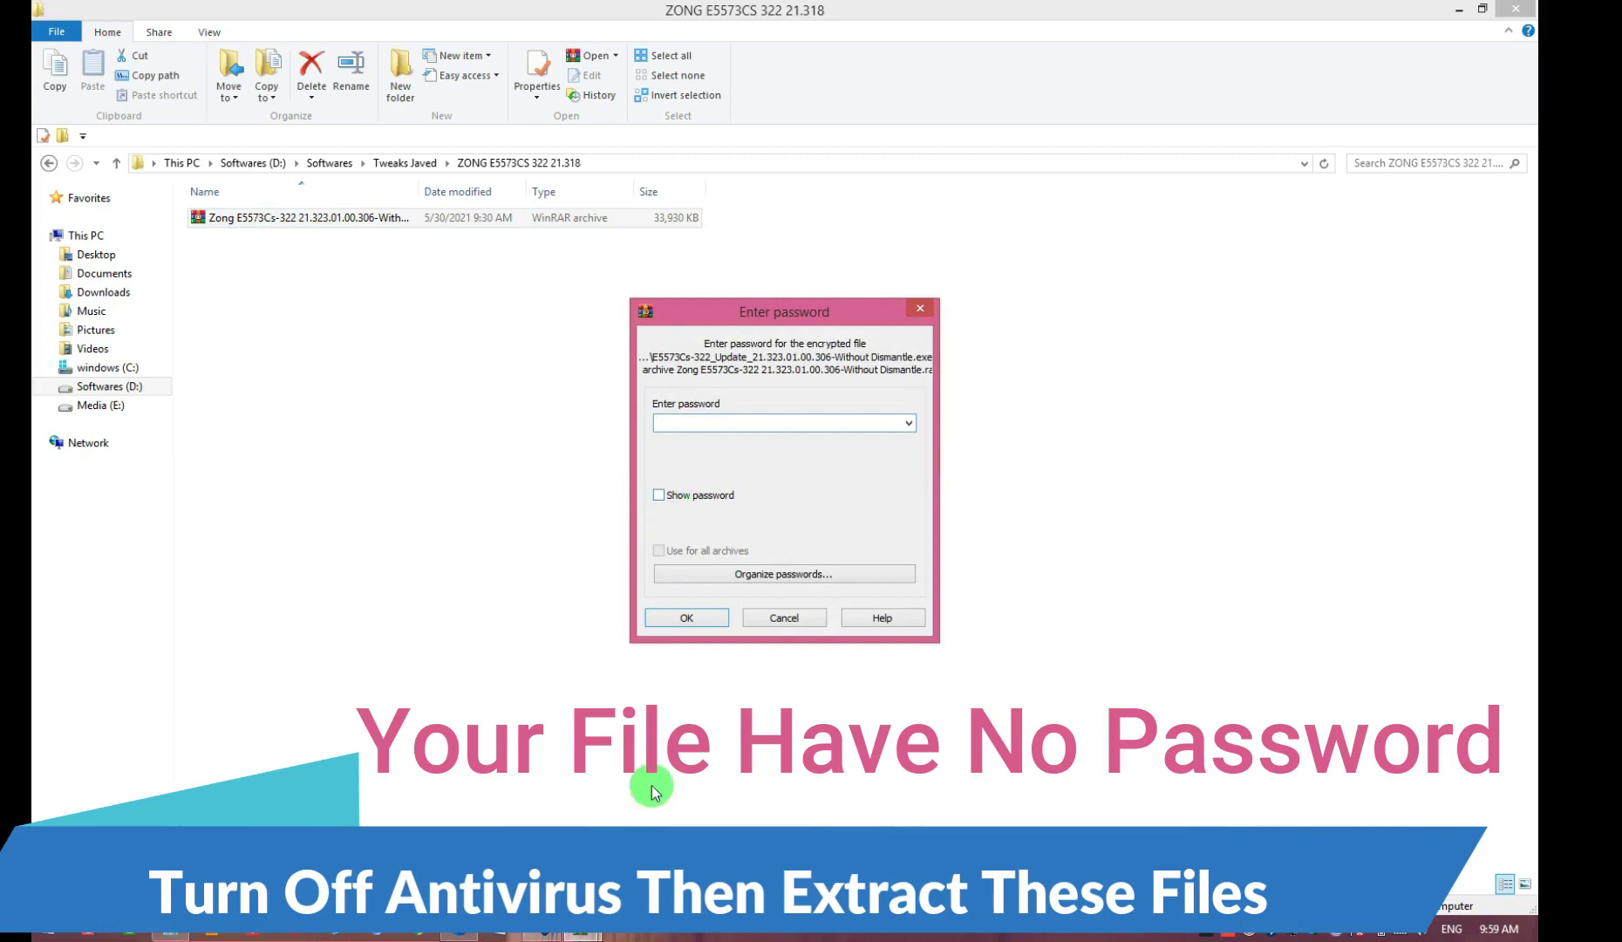
Open the extracted ZONG E5573CS 322 firmware folder down to Without Dismantle
click(1249, 935)
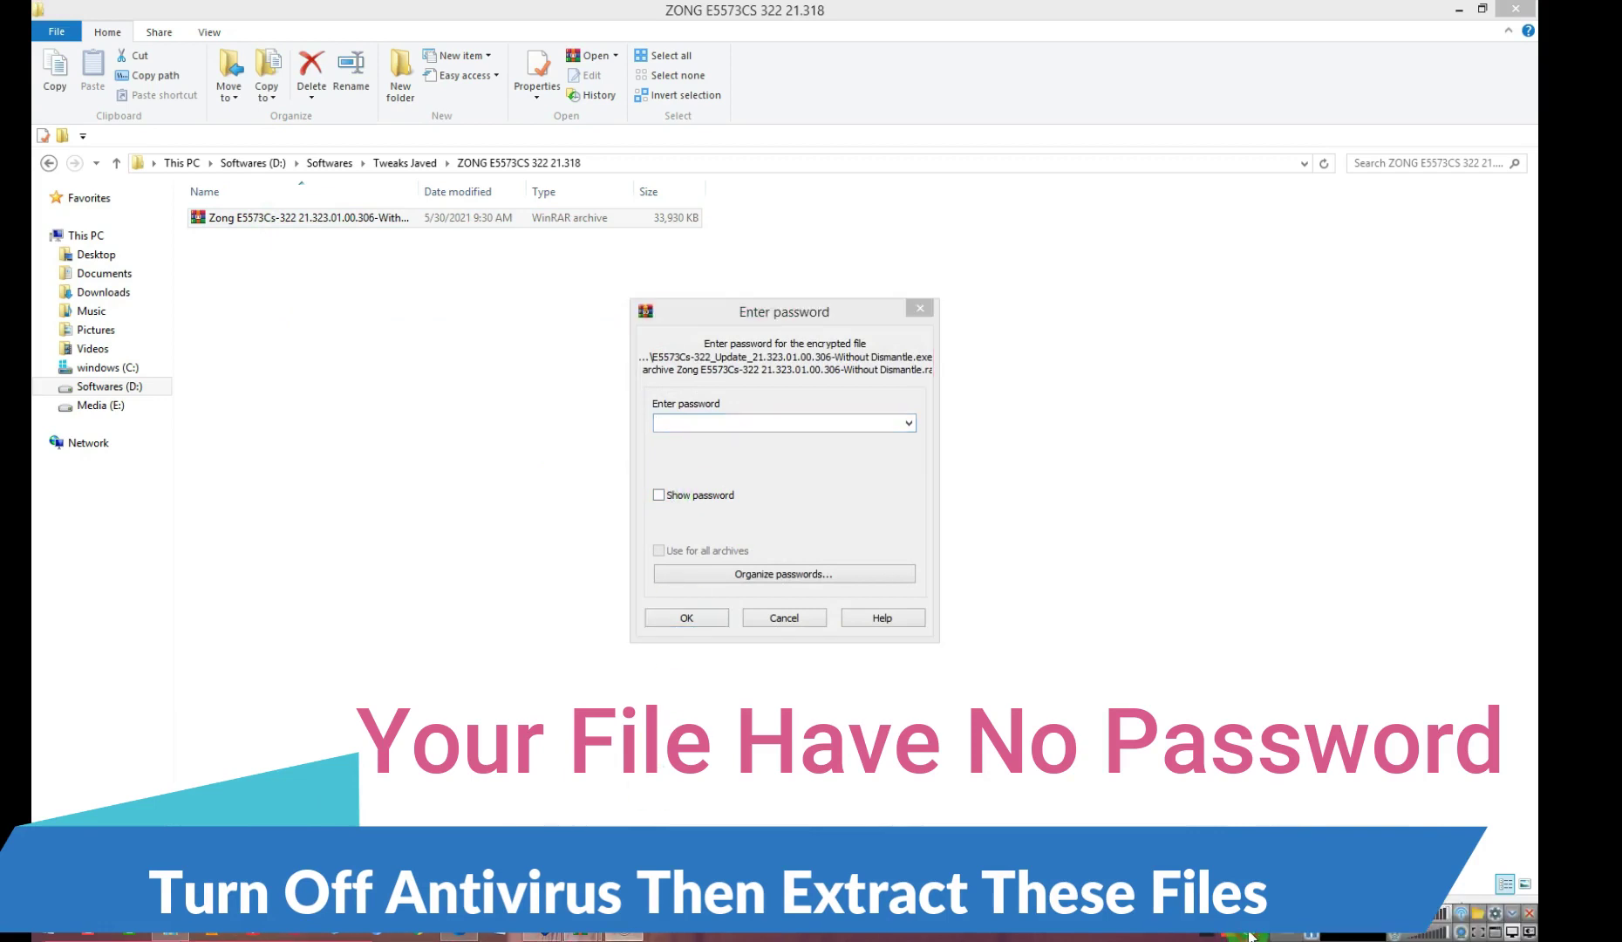
click(1313, 936)
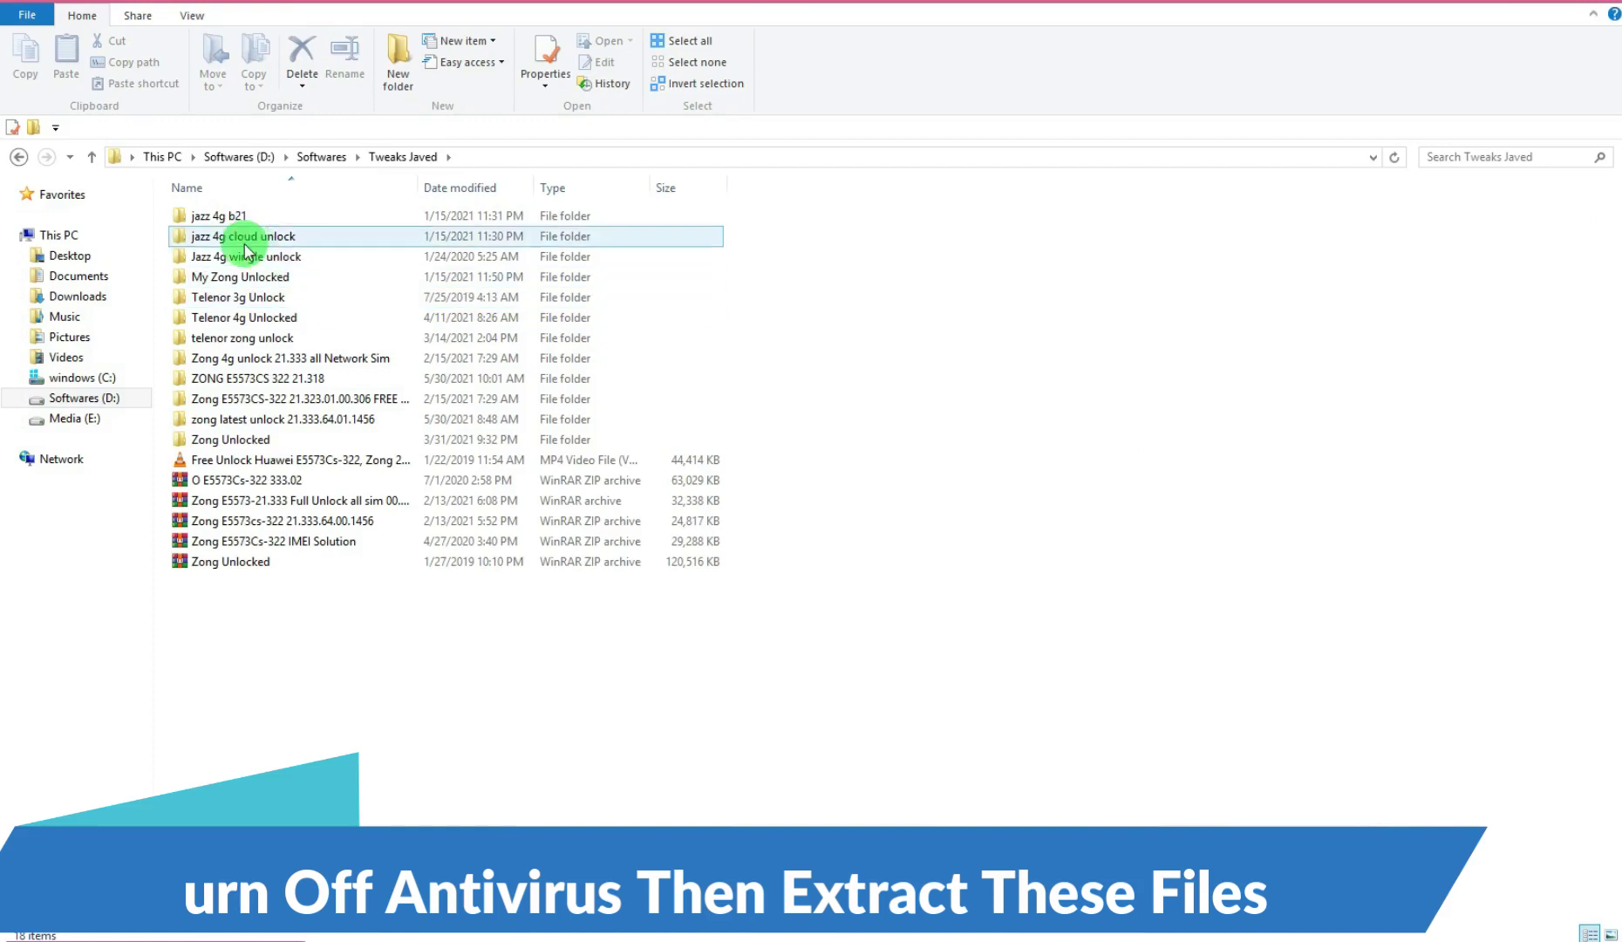
click(252, 431)
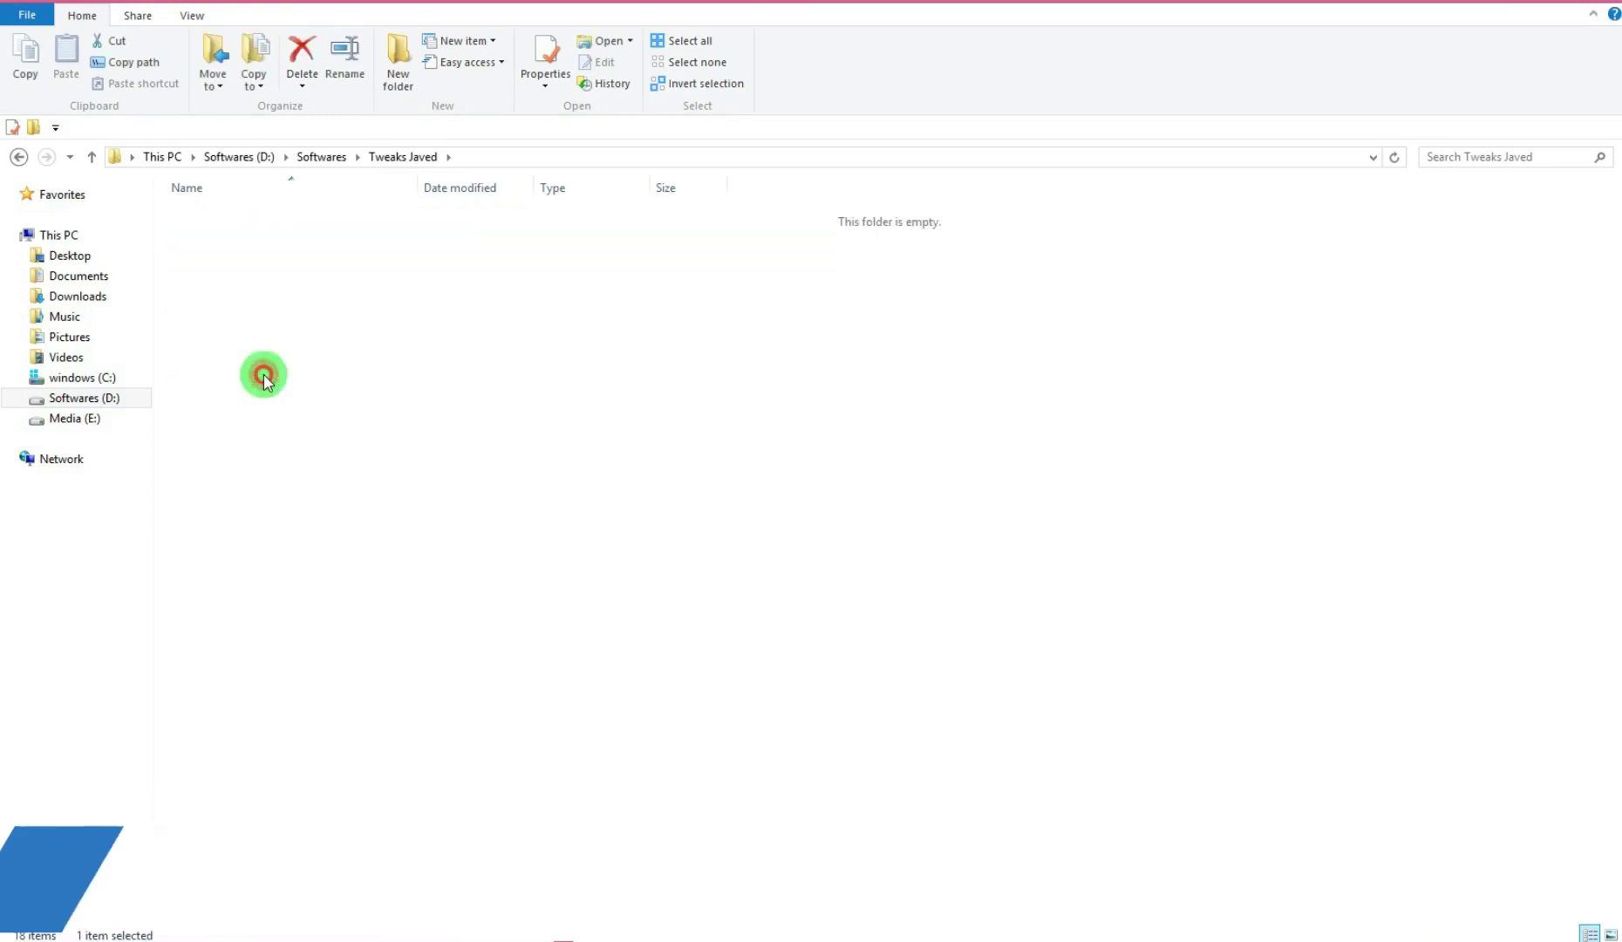
double_click(224, 216)
double_click(225, 216)
Run KeyGen and E5573Cs-322_Update_21.323.01.00.306 as administrator
click(217, 235)
click(217, 217)
right_click(210, 220)
right_click(200, 244)
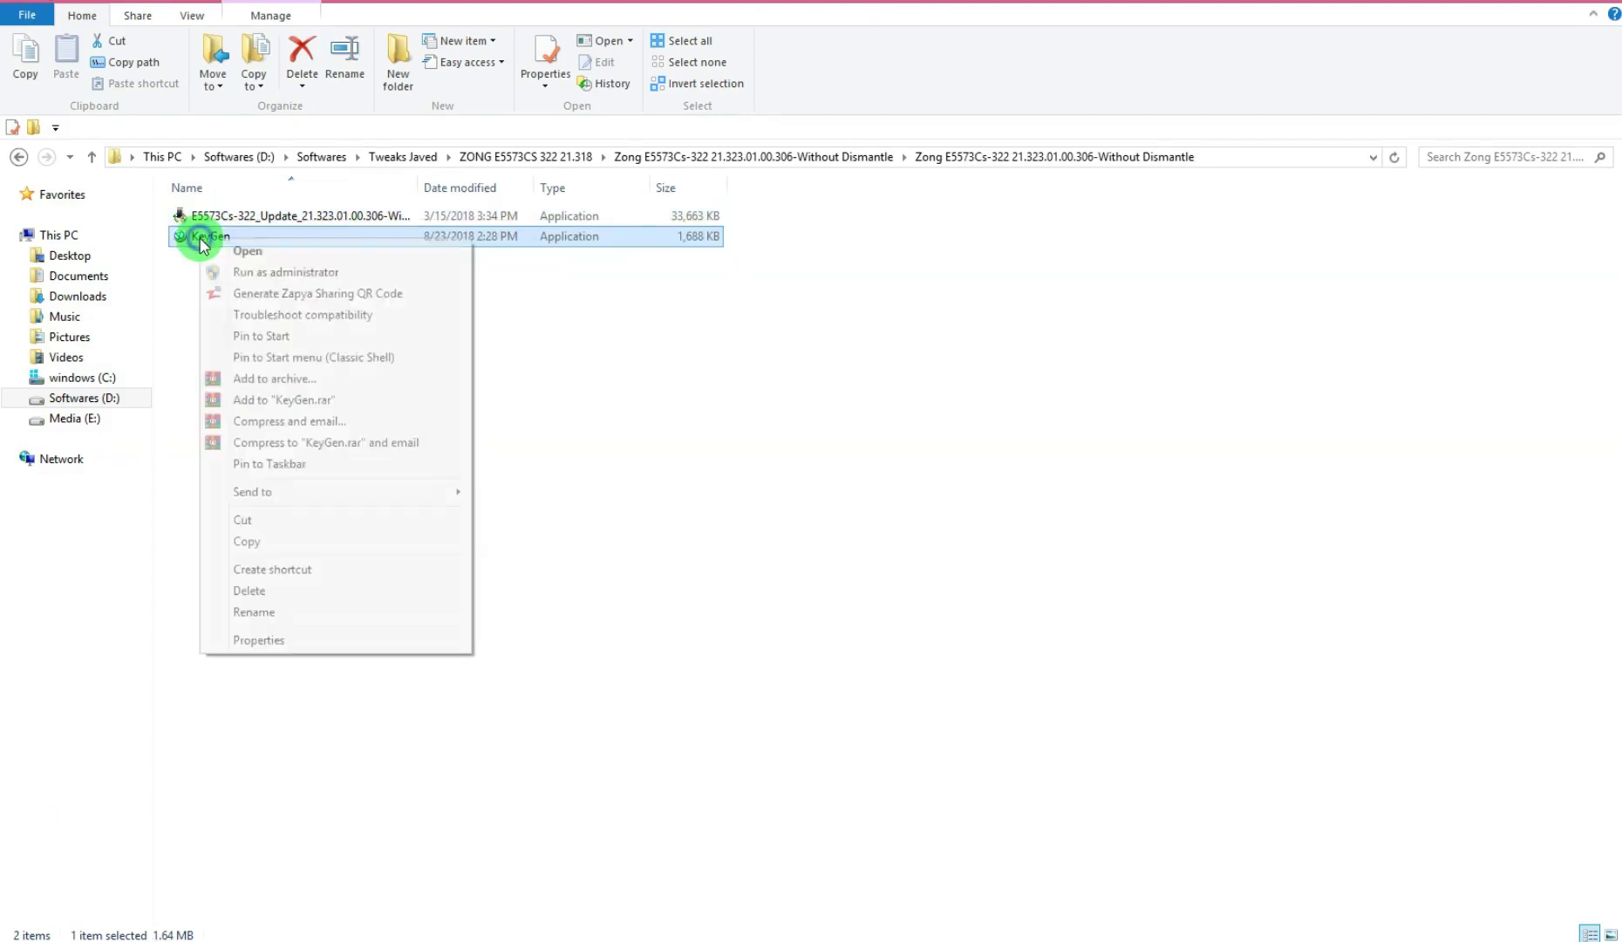
click(237, 271)
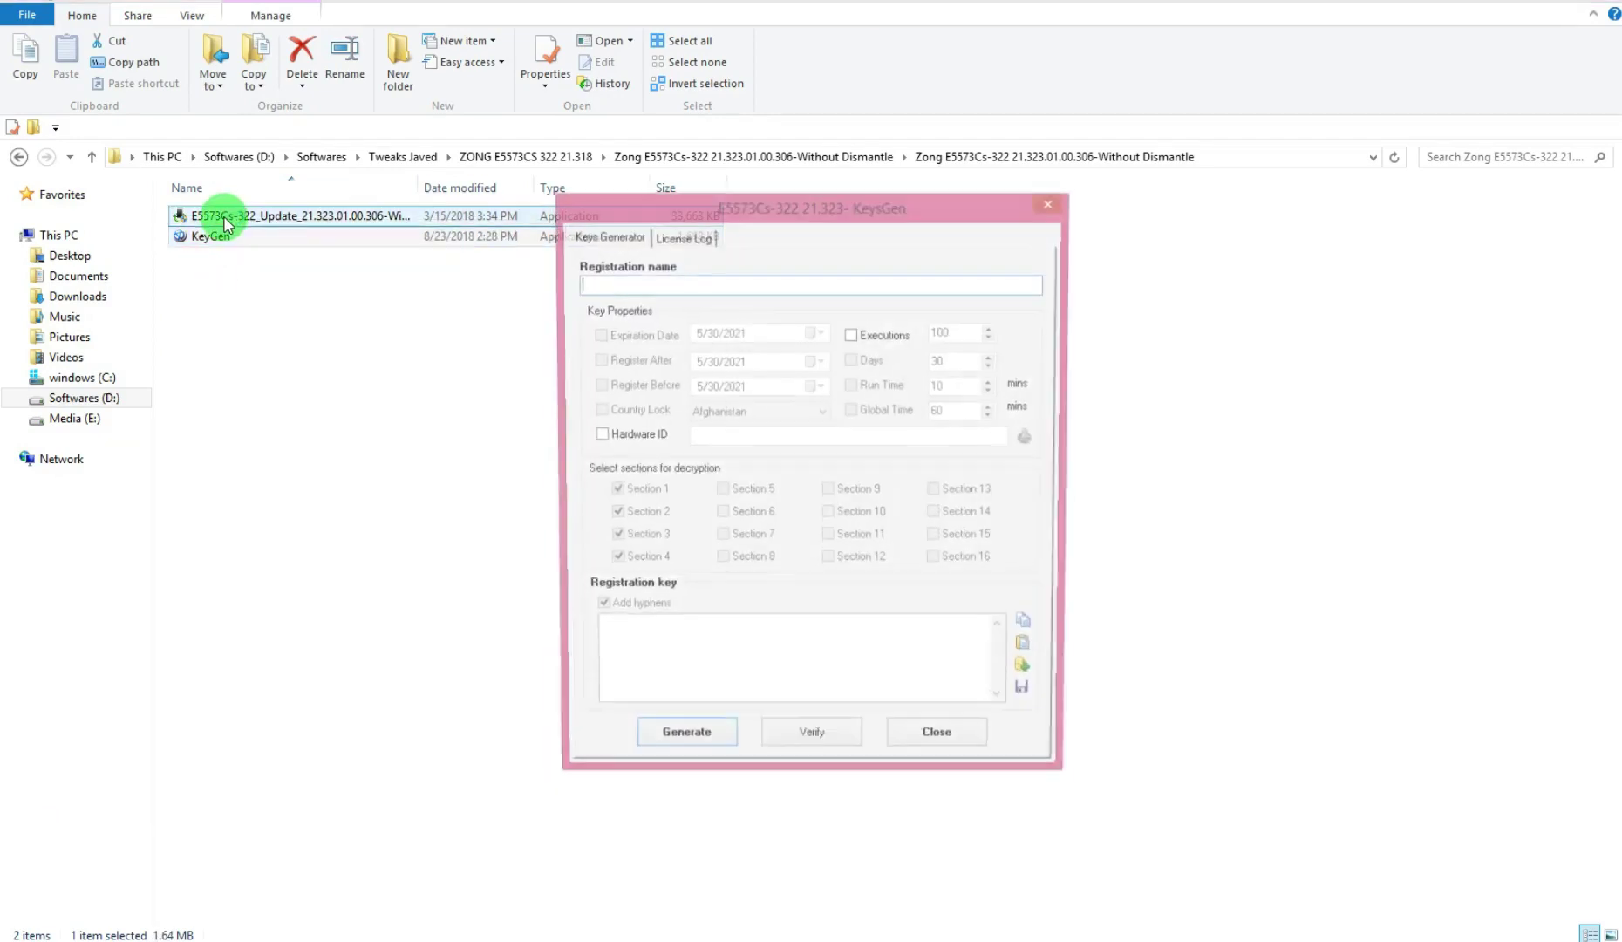
right_click(223, 218)
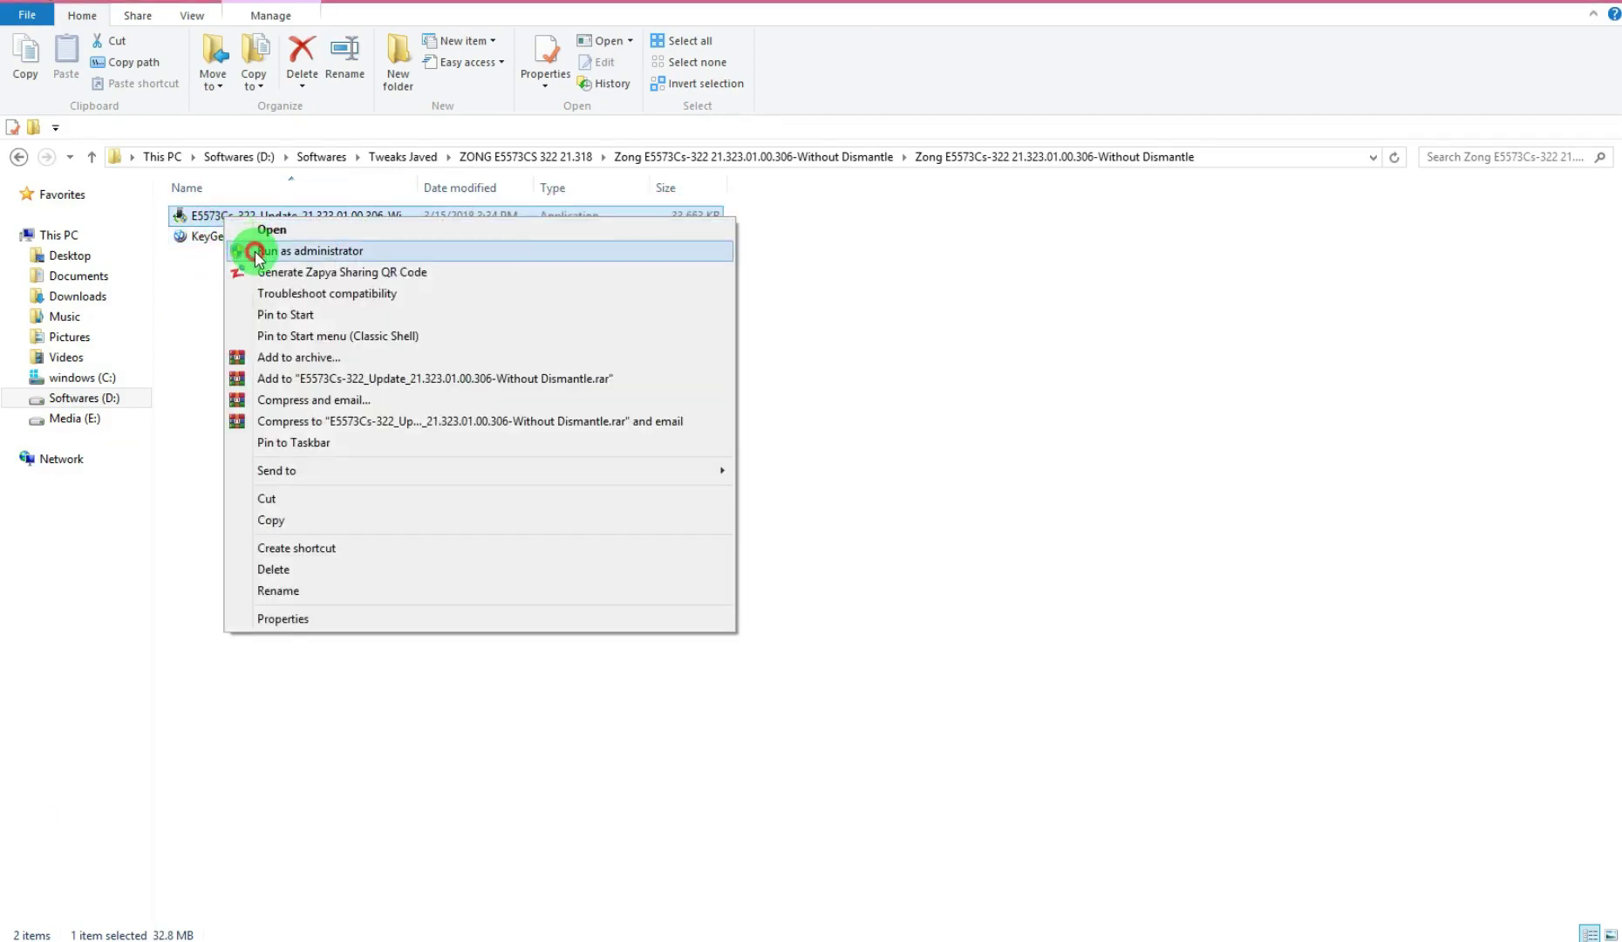
click(258, 253)
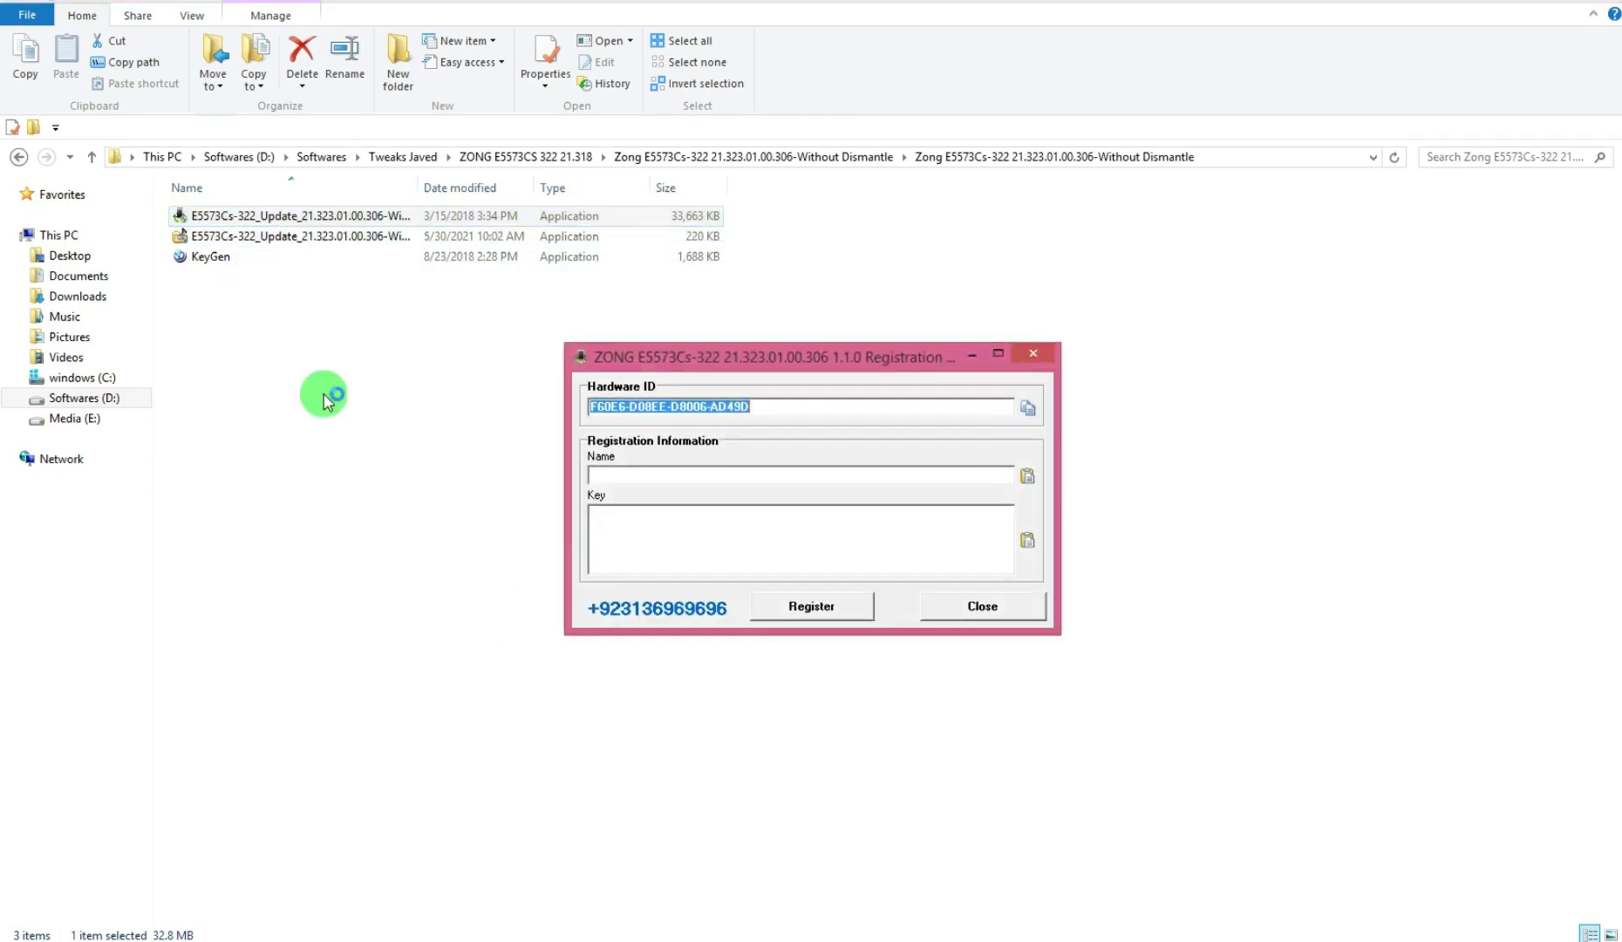
Arrange the windows and paste the modem's hardware ID into KeyGen's Registration name
drag(758, 366, 1088, 402)
click(628, 937)
drag(792, 208, 546, 244)
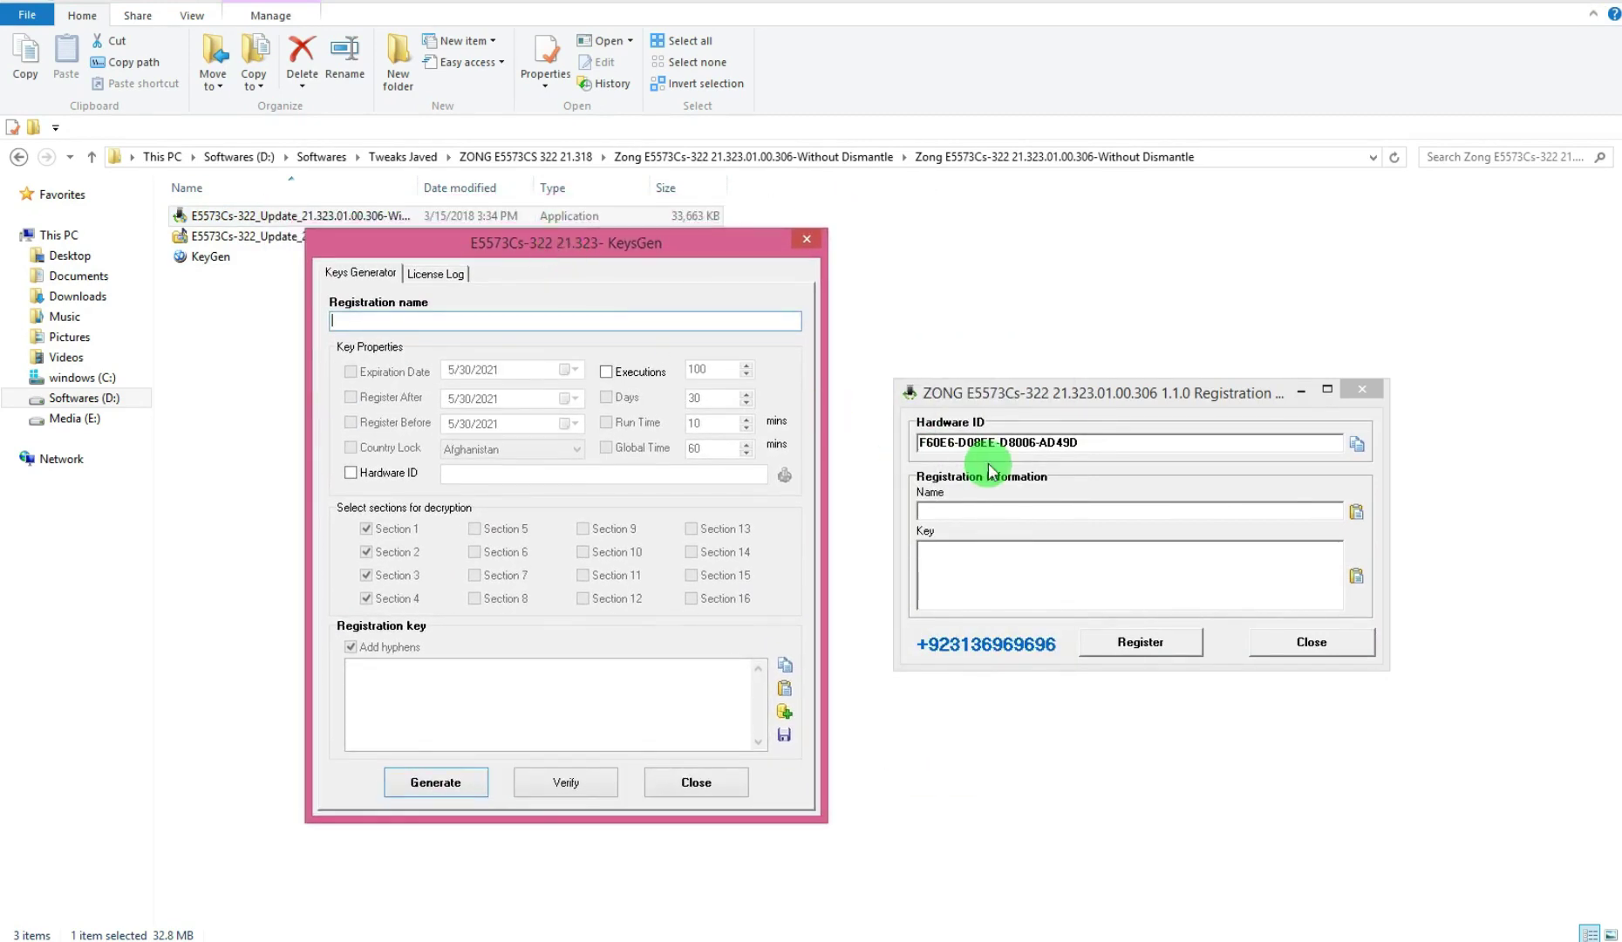
click(1356, 443)
click(682, 324)
right_click(682, 323)
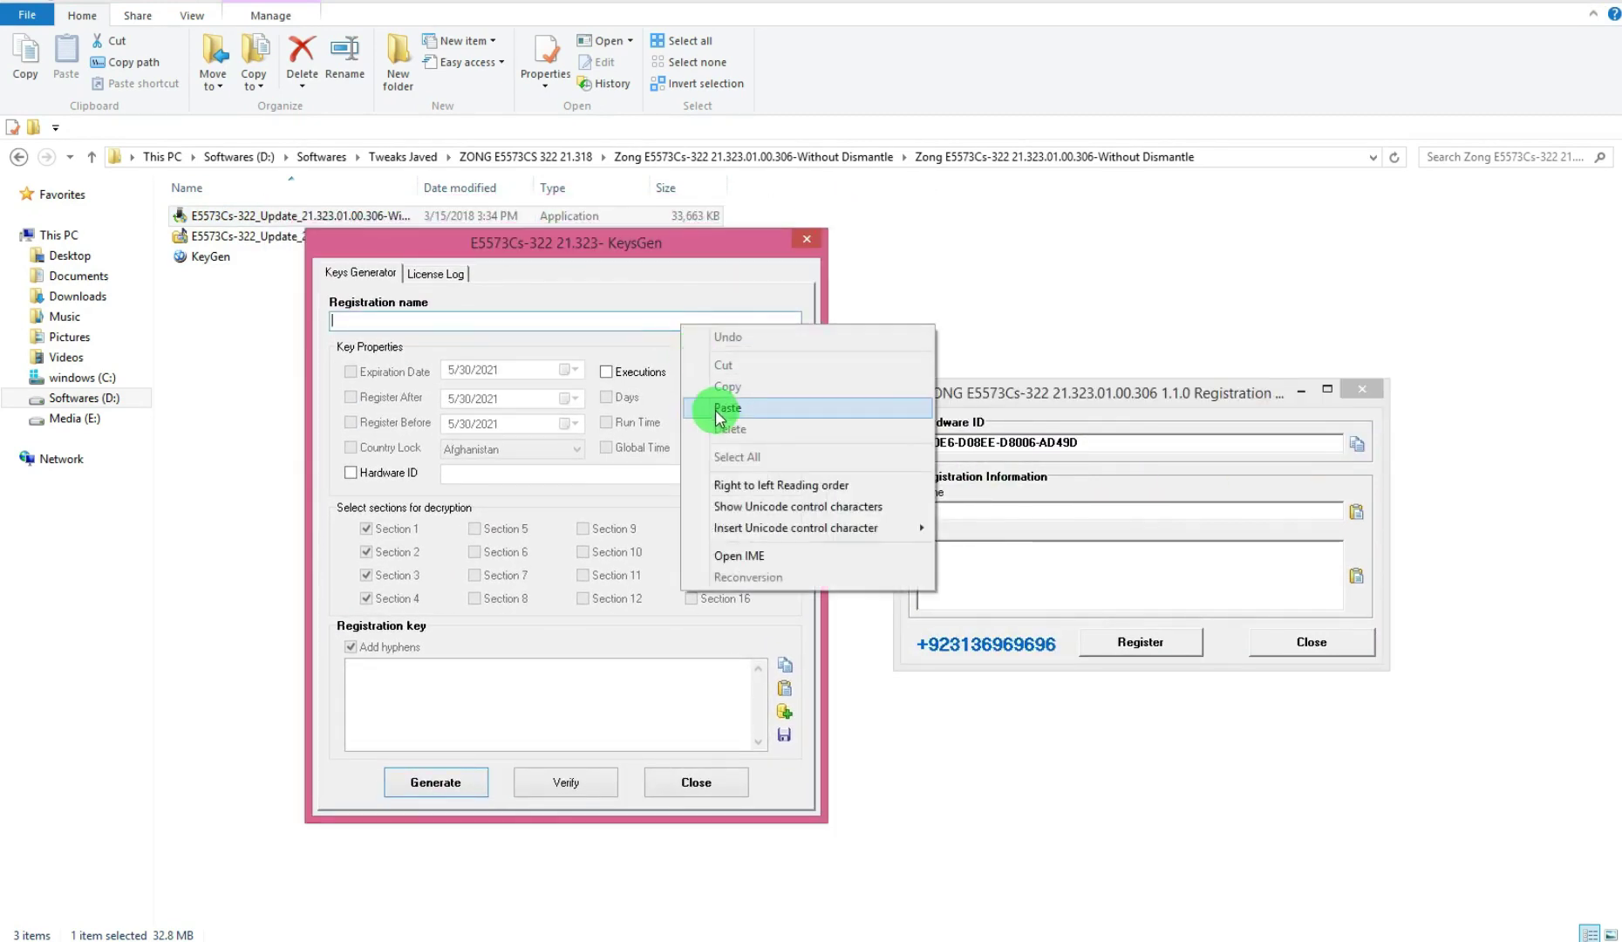
click(720, 410)
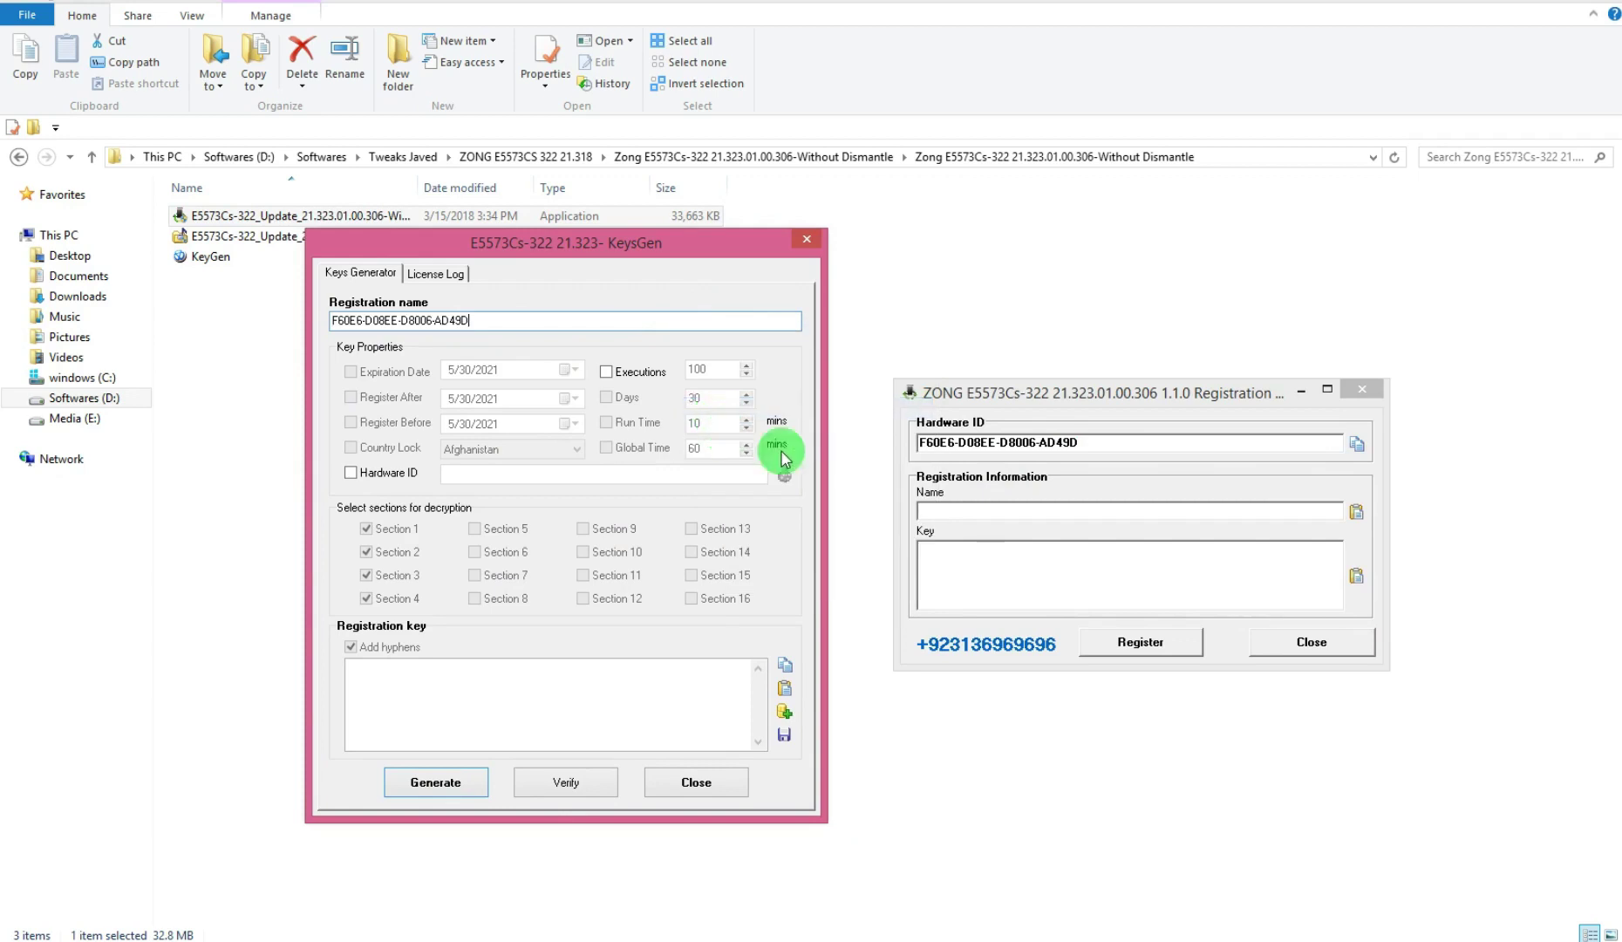
Paste the hardware ID into the update's registration Name field and generate a key
click(1290, 512)
right_click(1291, 514)
click(1330, 590)
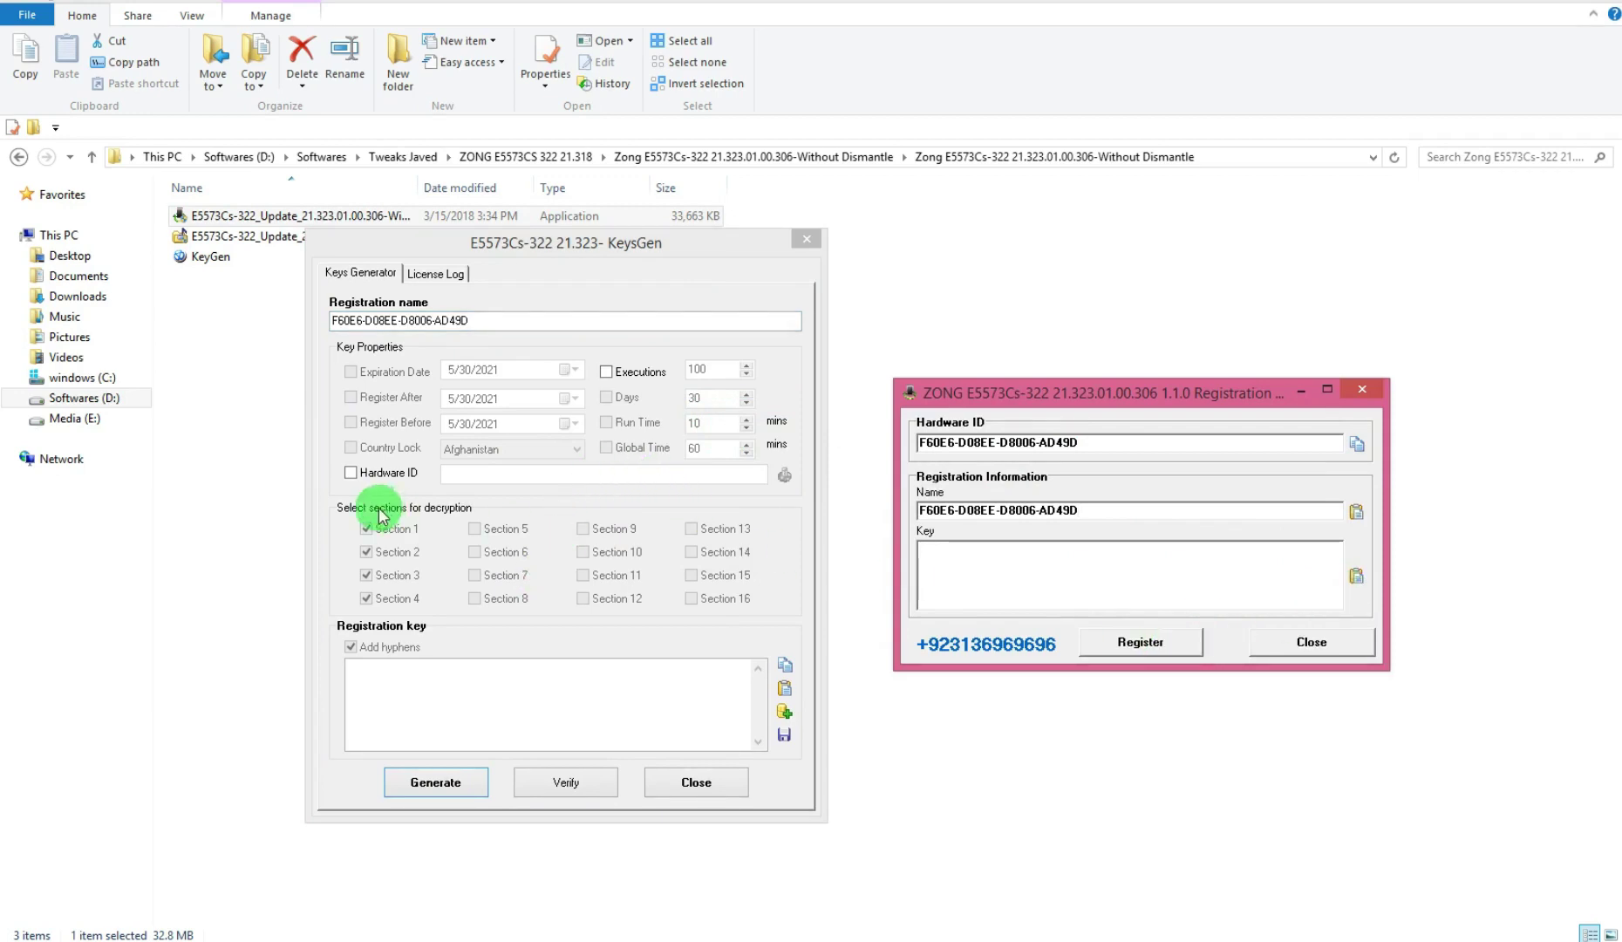
click(466, 477)
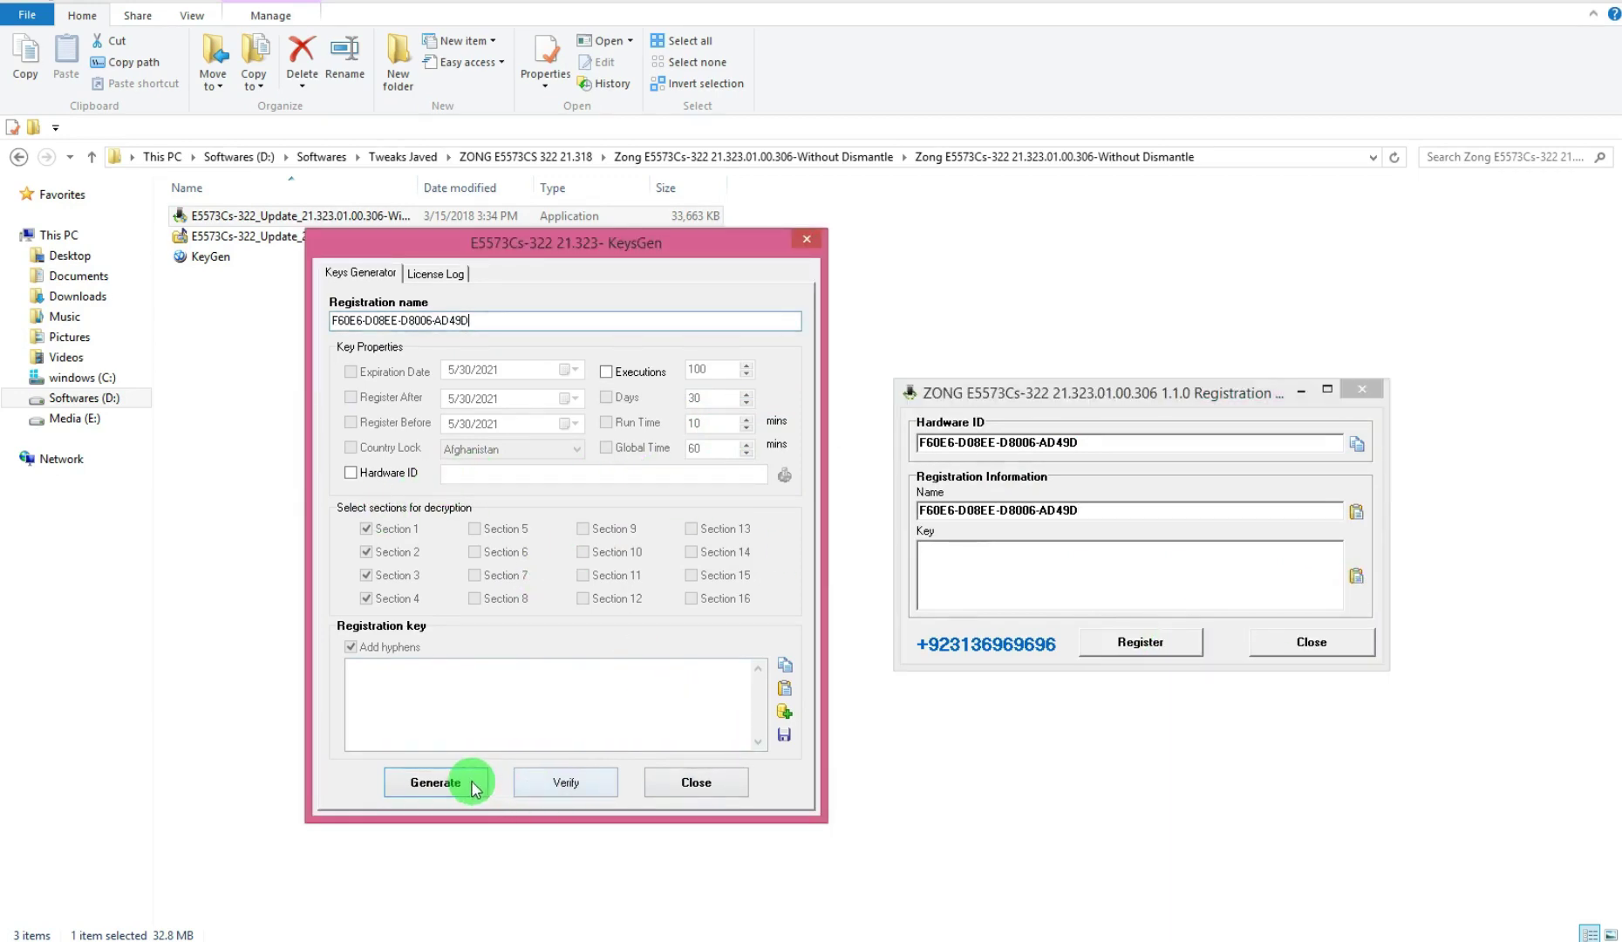
click(436, 782)
click(932, 547)
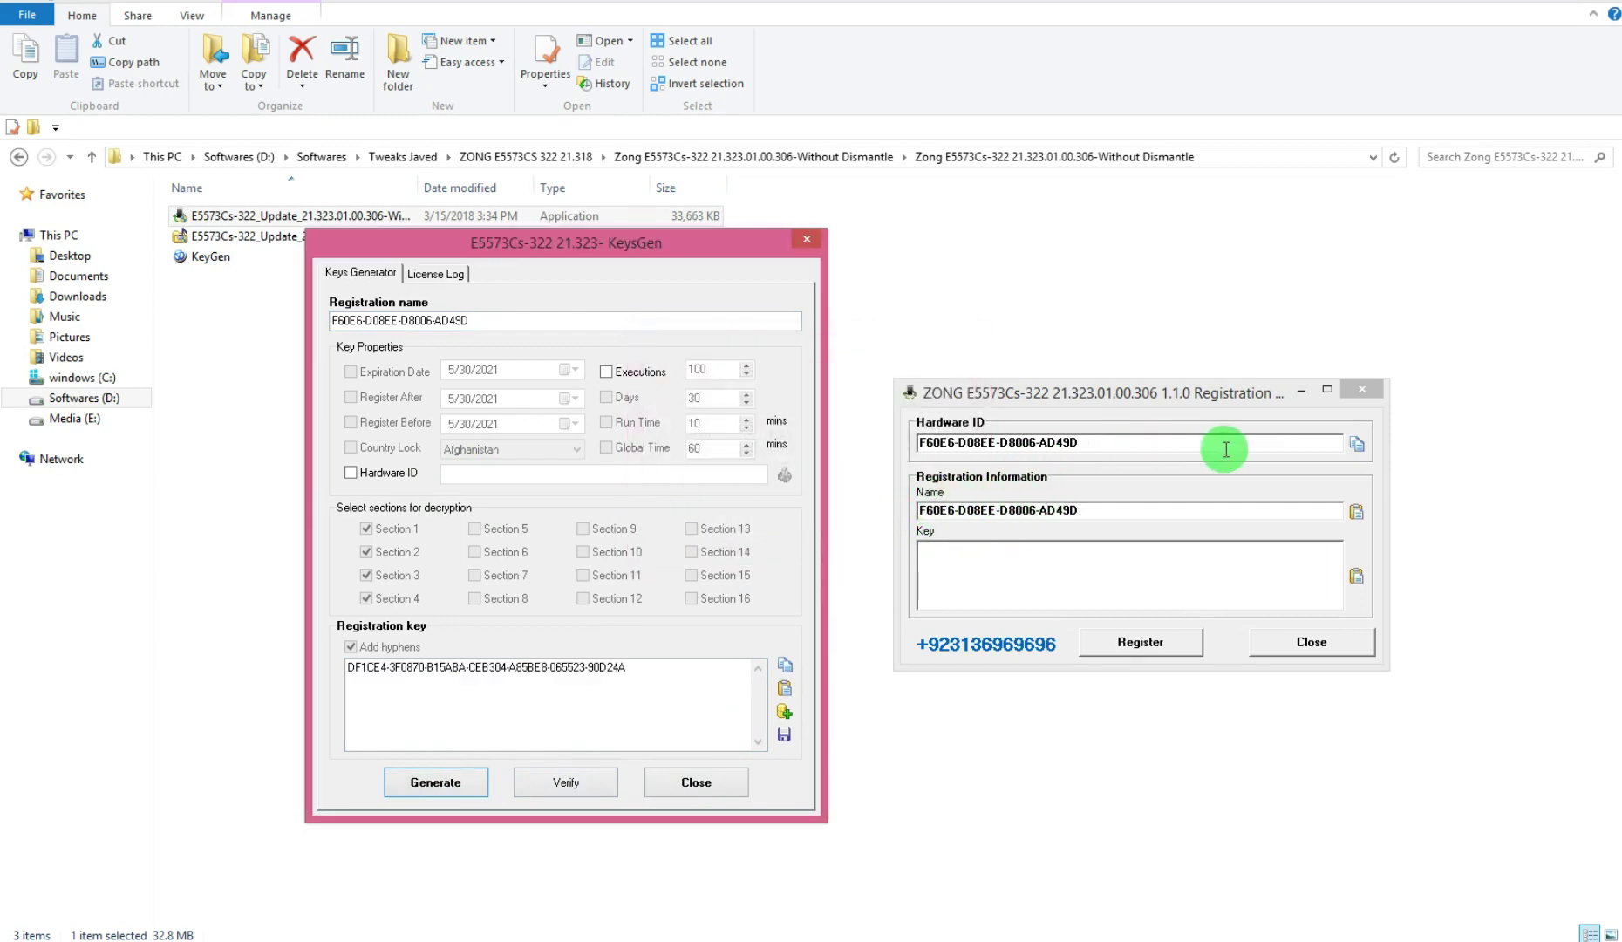
Bind the KeyGen key to the pasted hardware ID and regenerate the registration key
click(1356, 444)
click(350, 474)
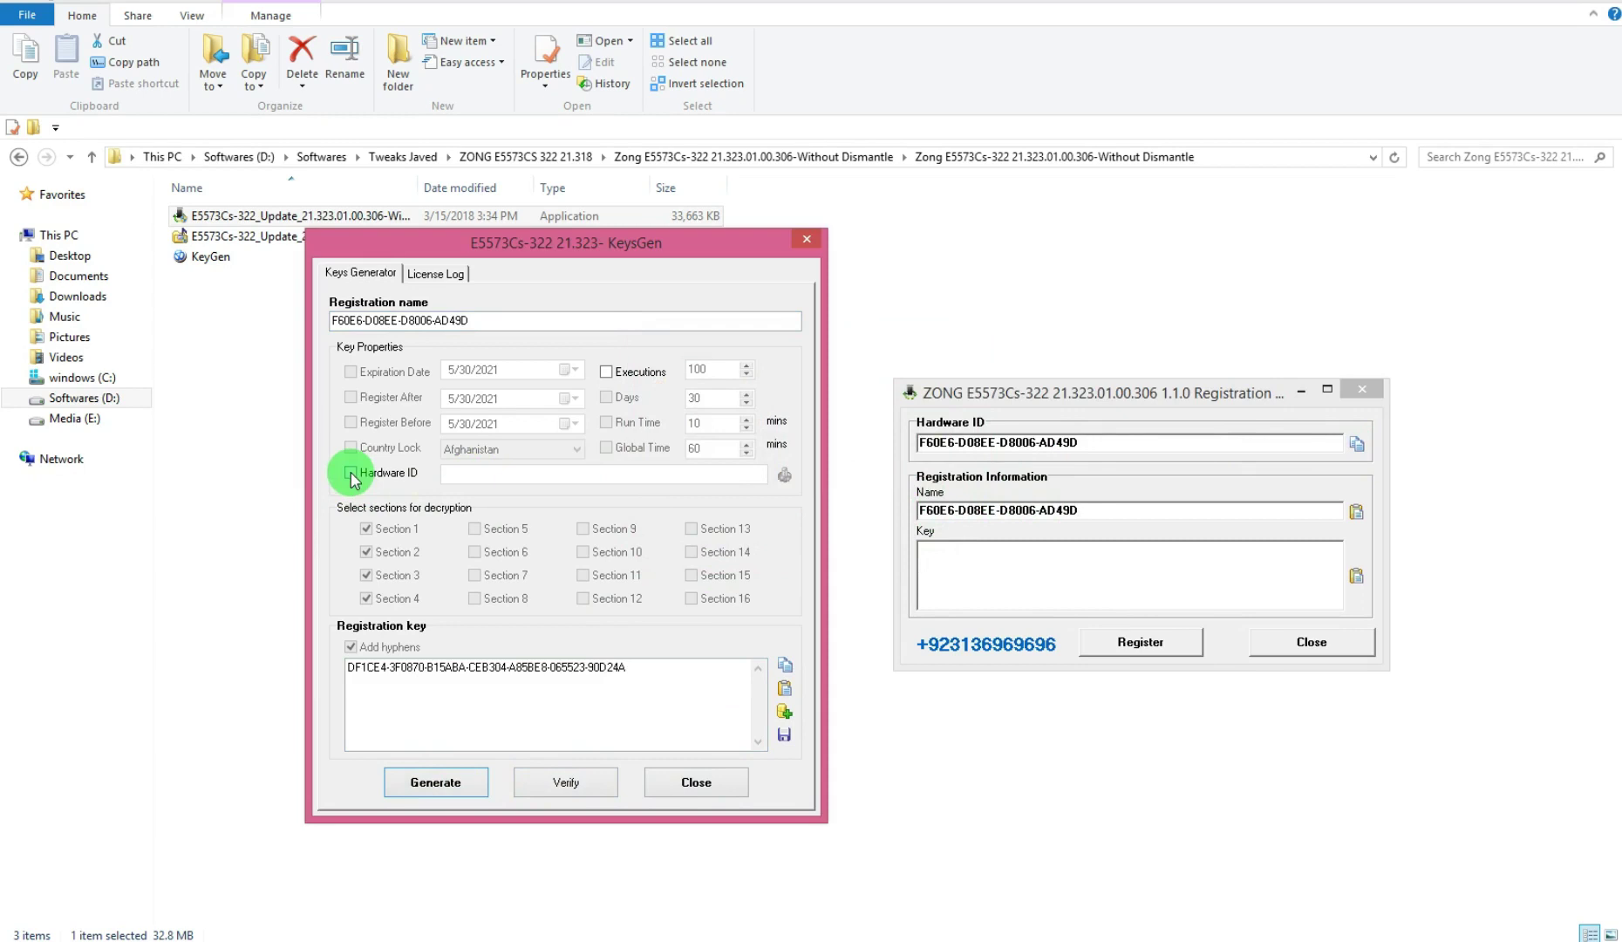
click(540, 475)
right_click(654, 475)
click(706, 566)
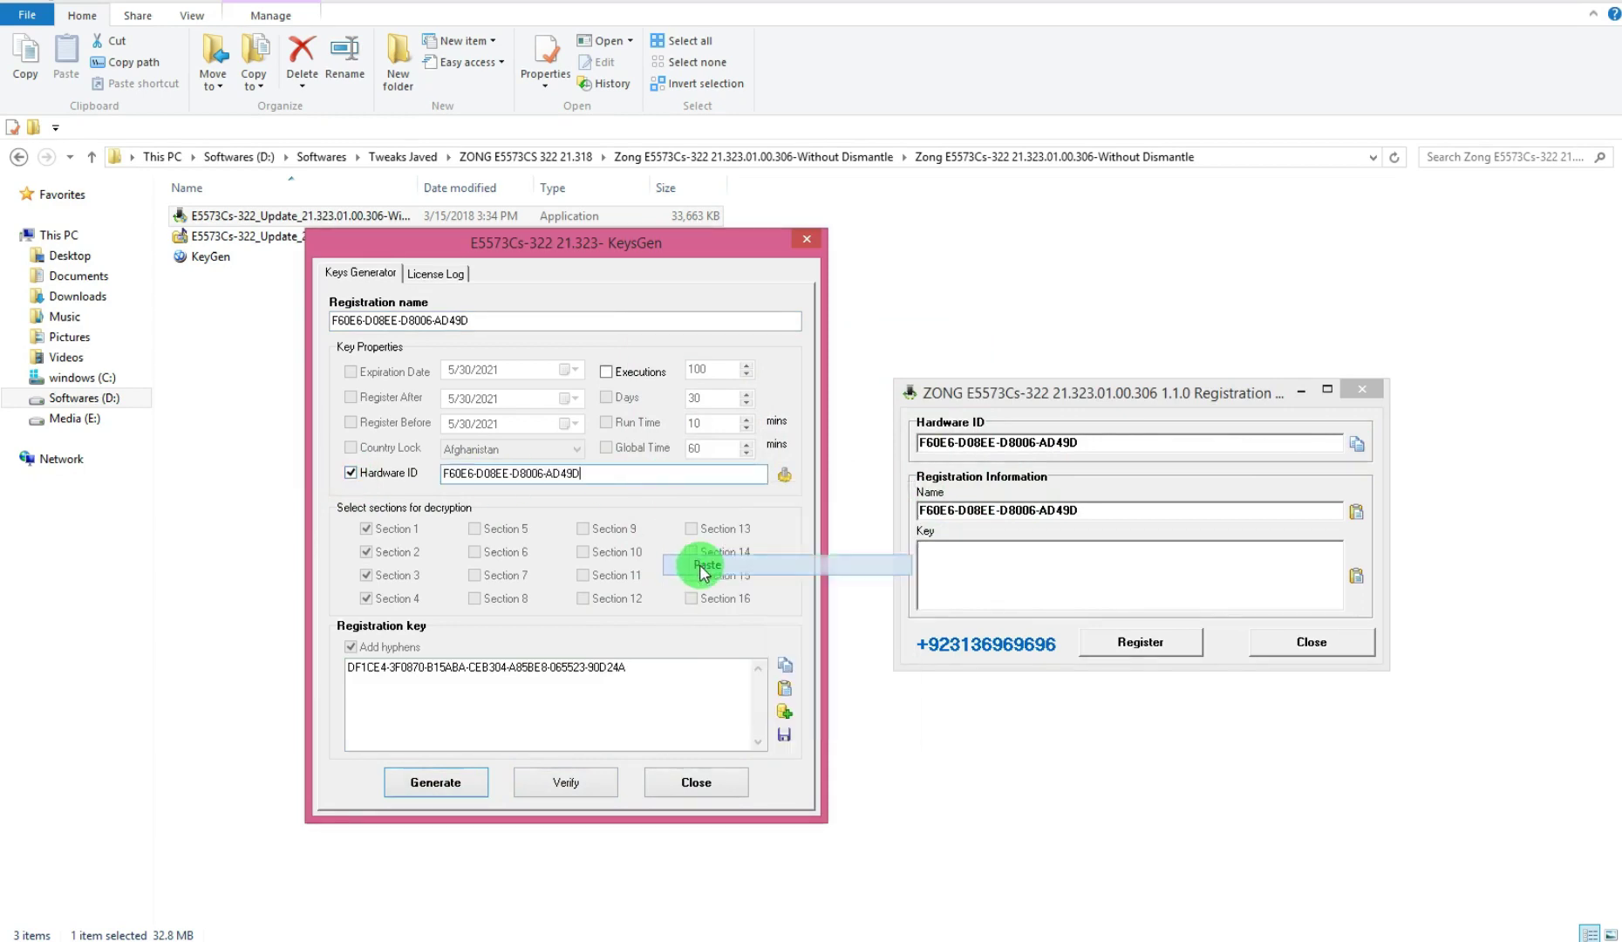
click(414, 785)
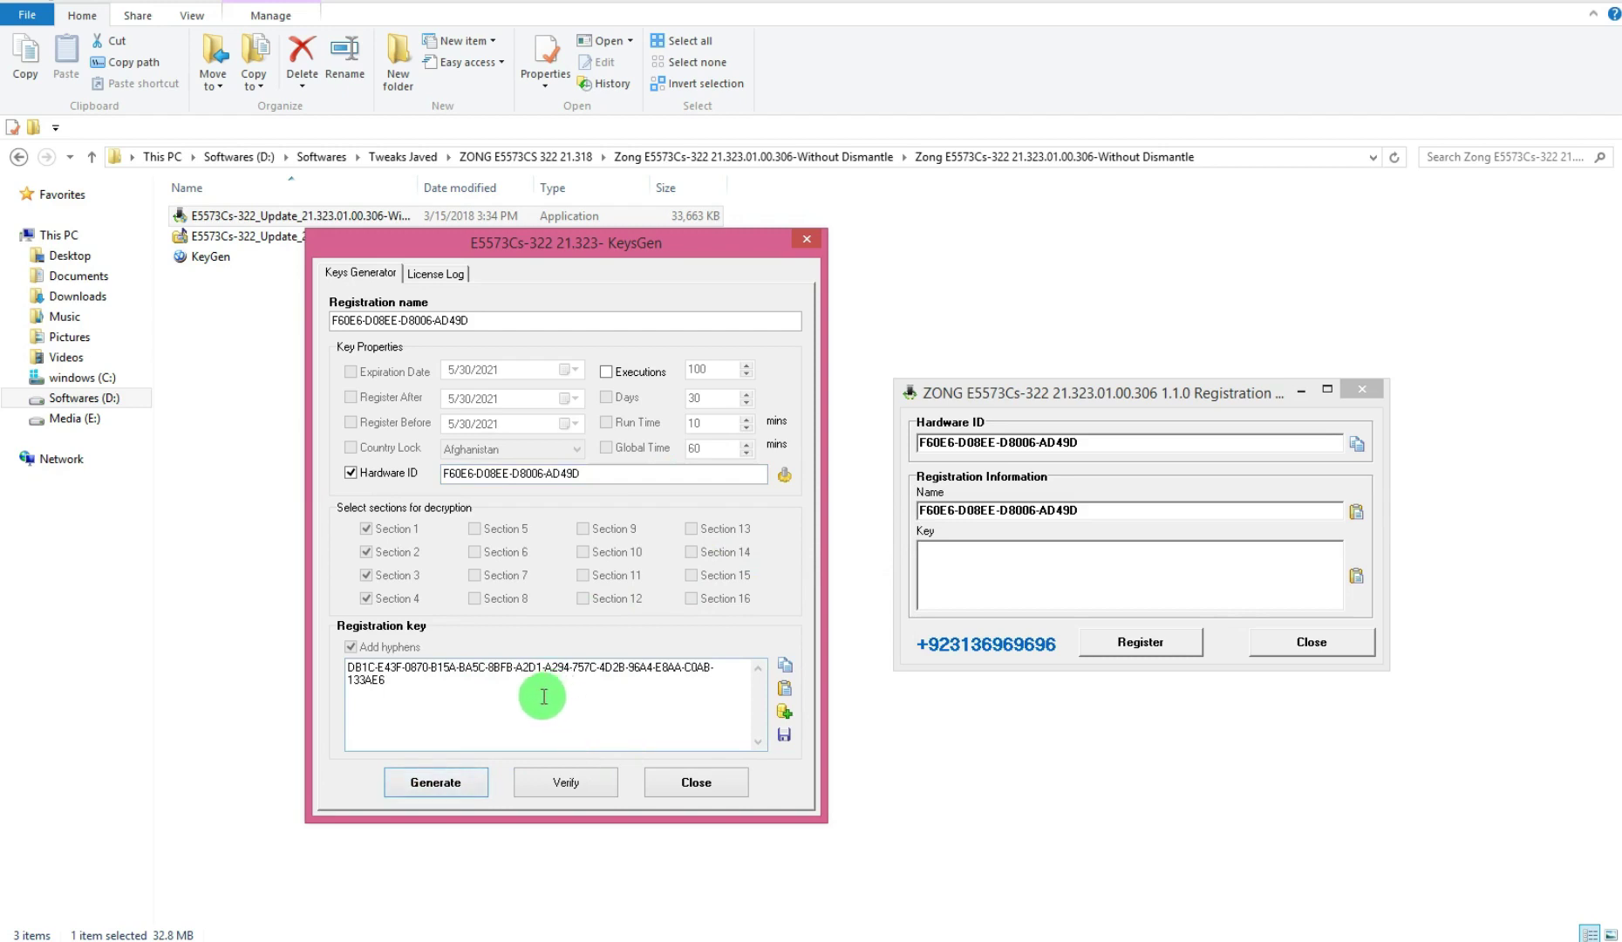
drag(506, 705, 315, 663)
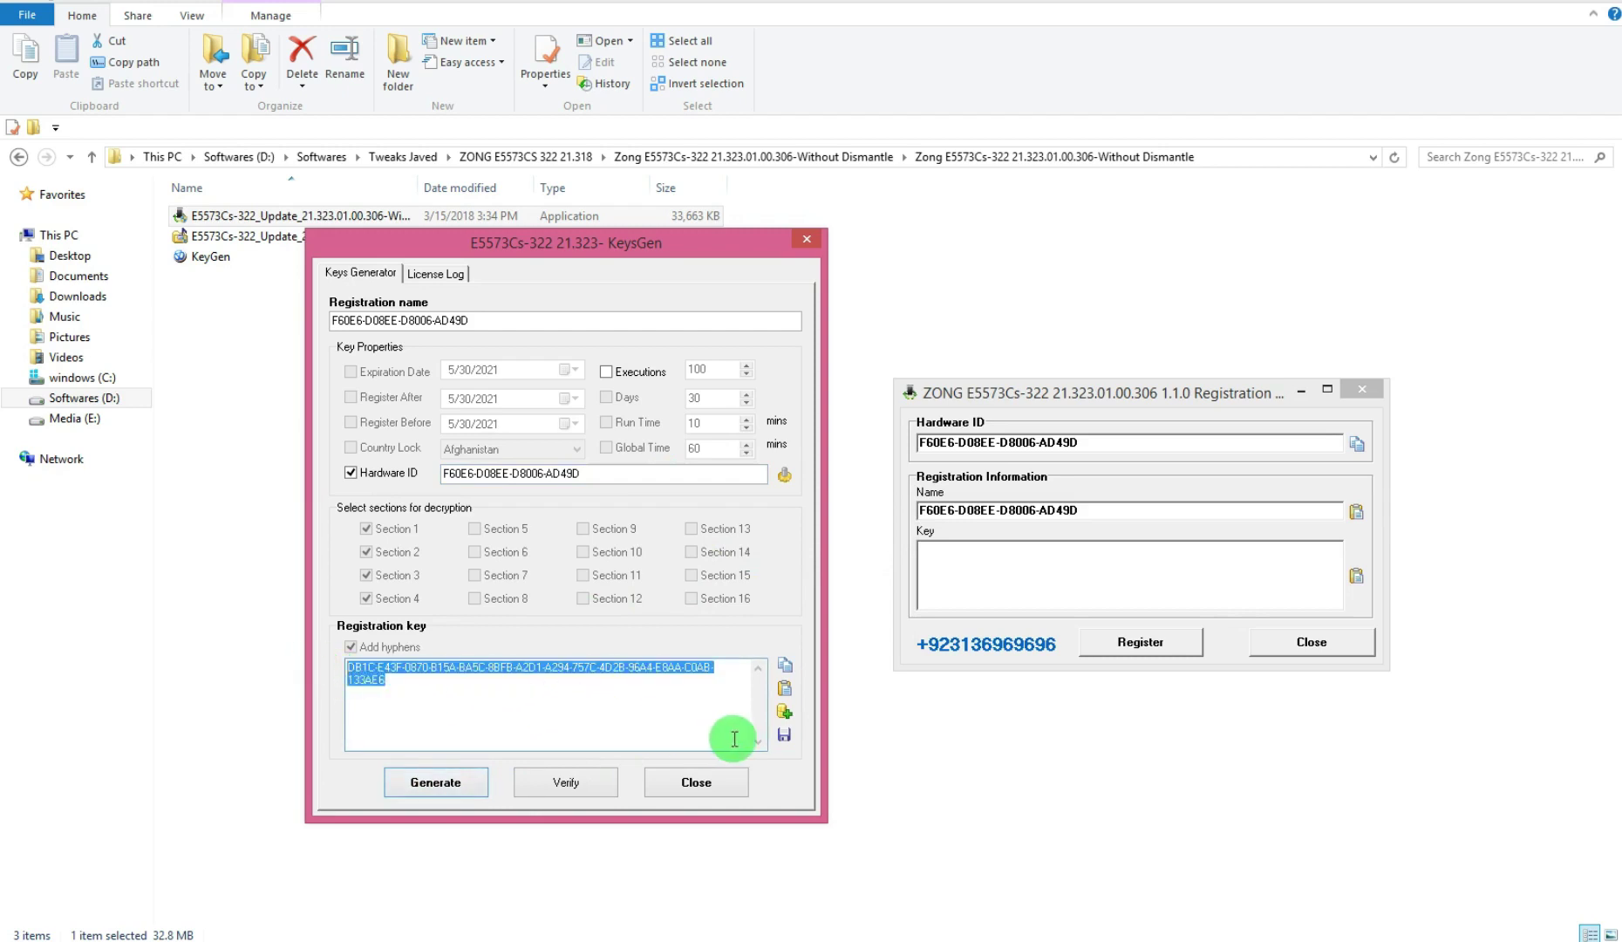
click(619, 737)
click(461, 786)
click(462, 786)
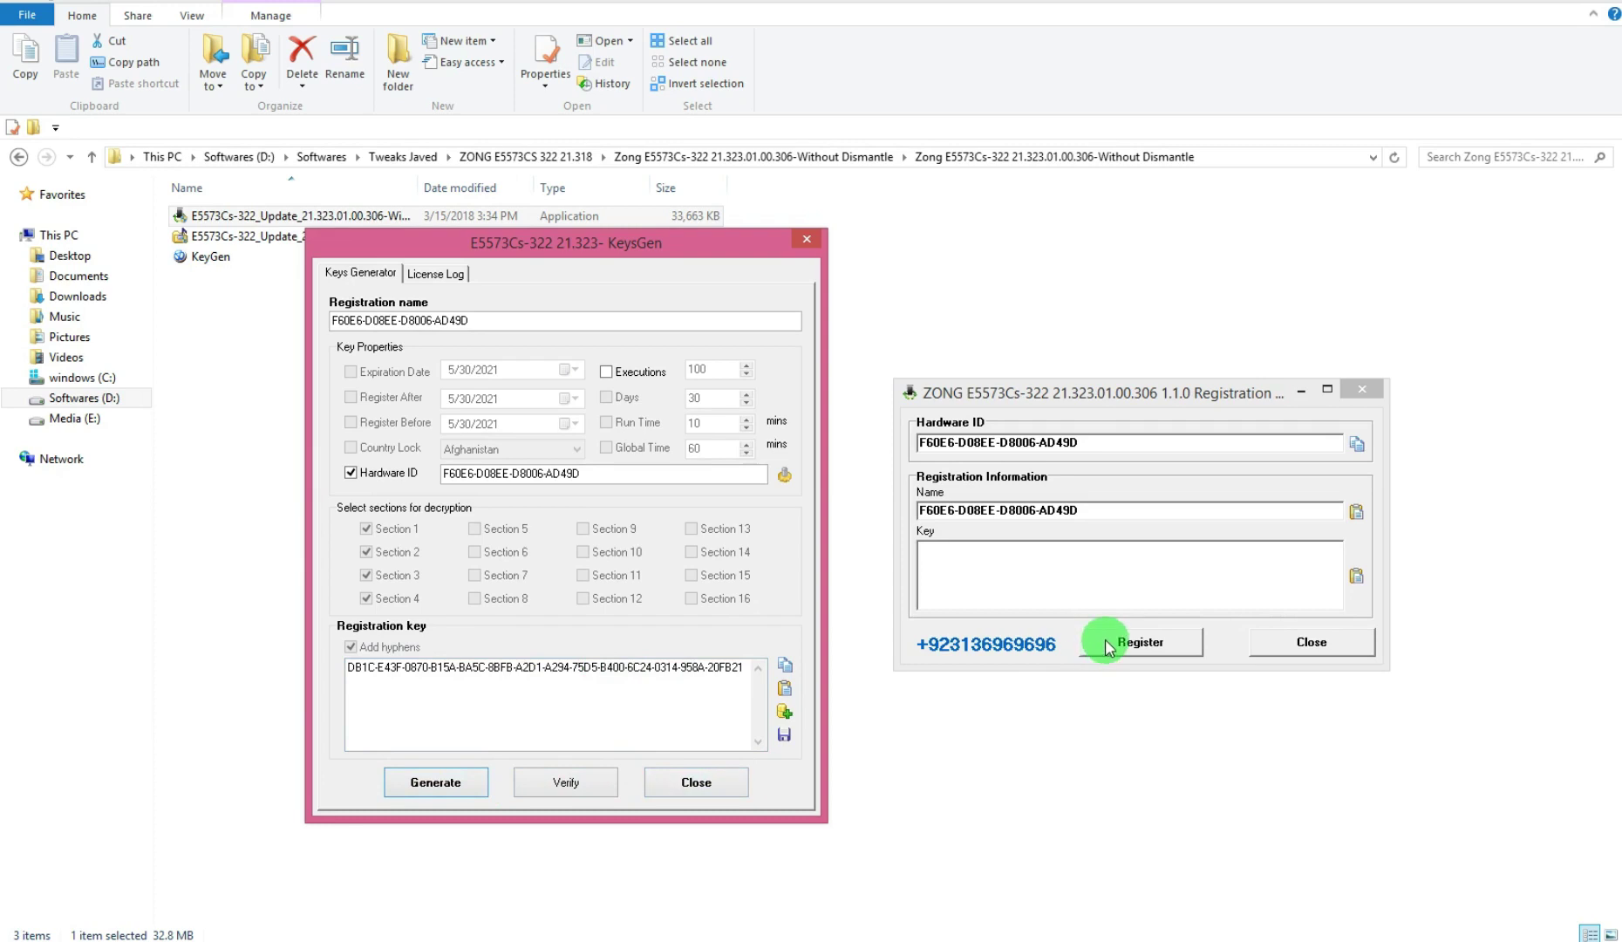
Put the generated key into the registration Key box and register the update program
click(784, 668)
click(1356, 576)
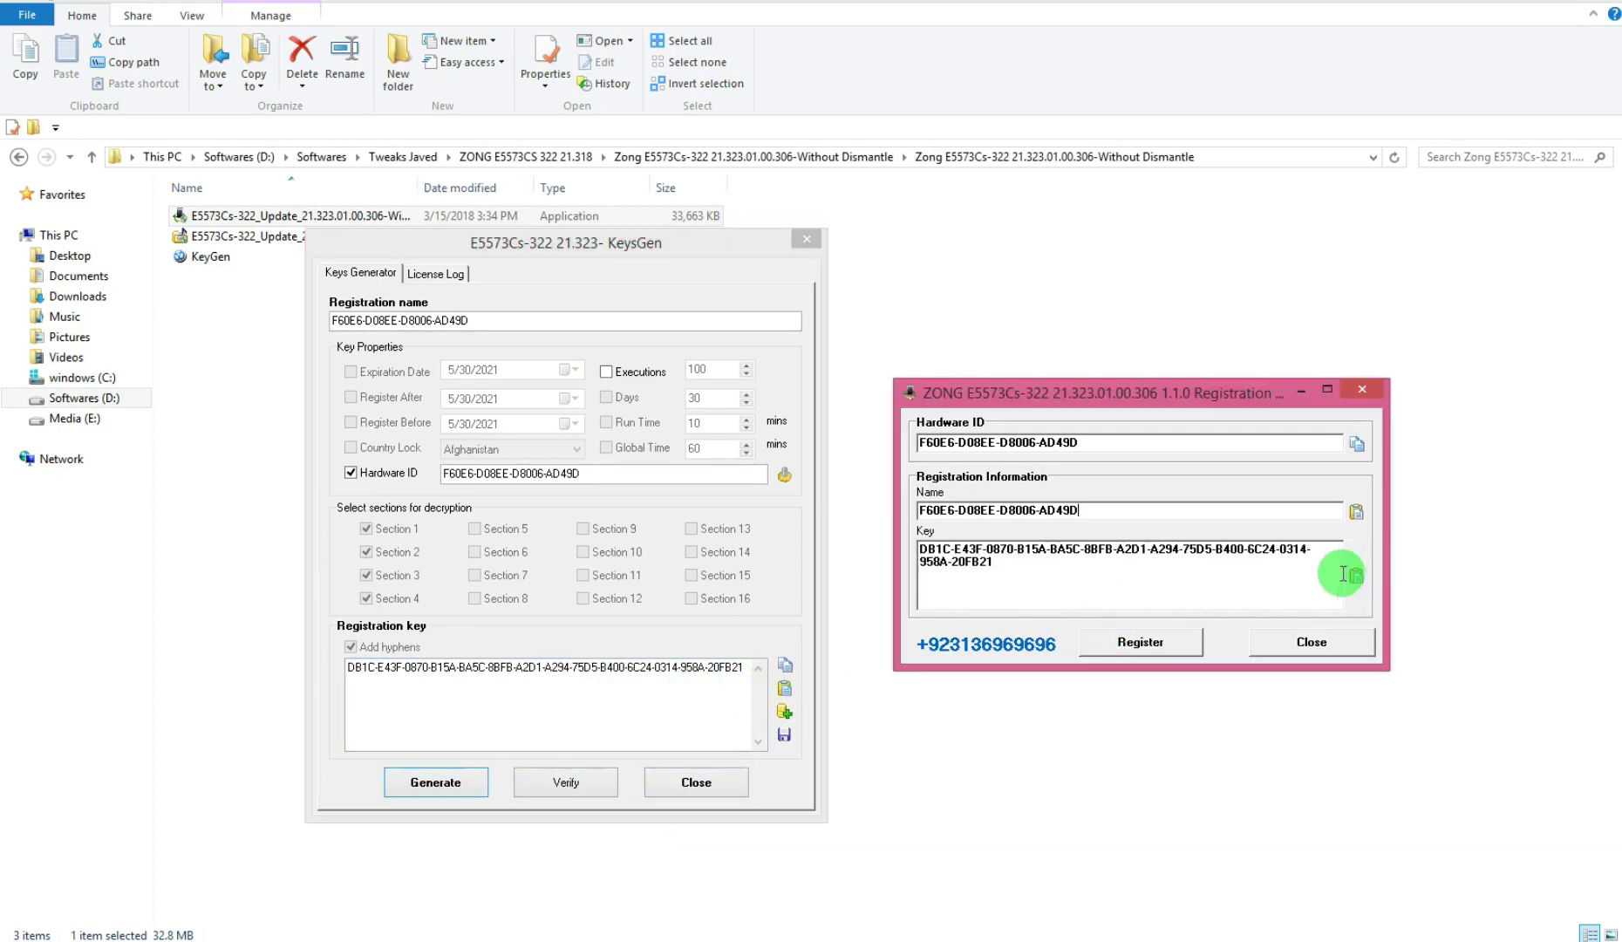
click(1140, 642)
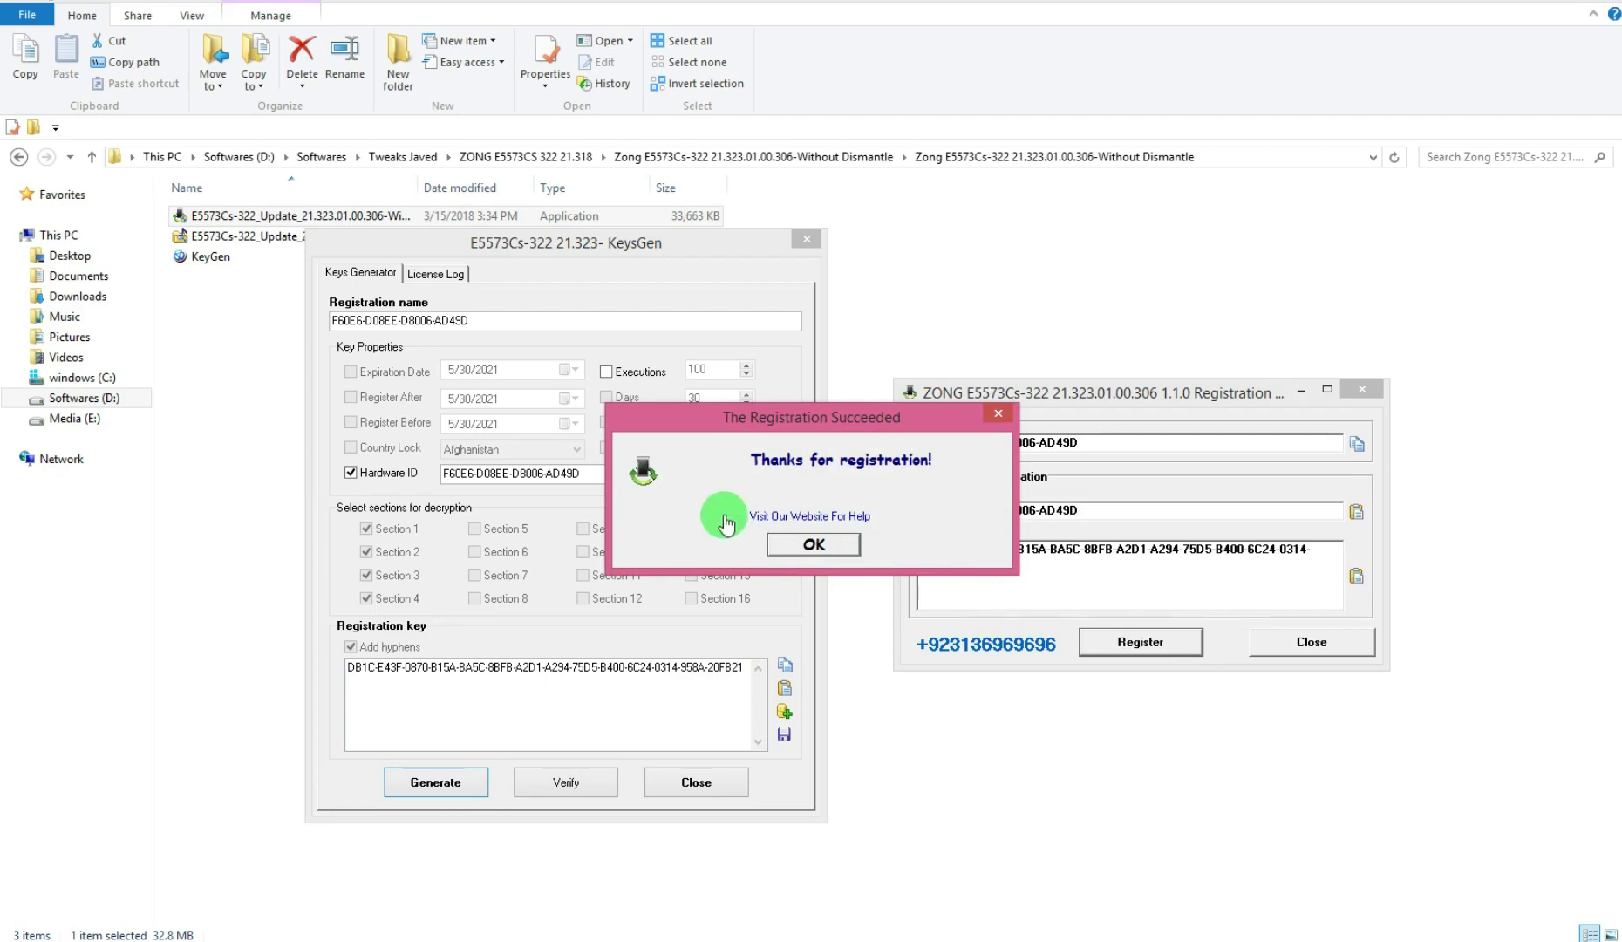
click(794, 544)
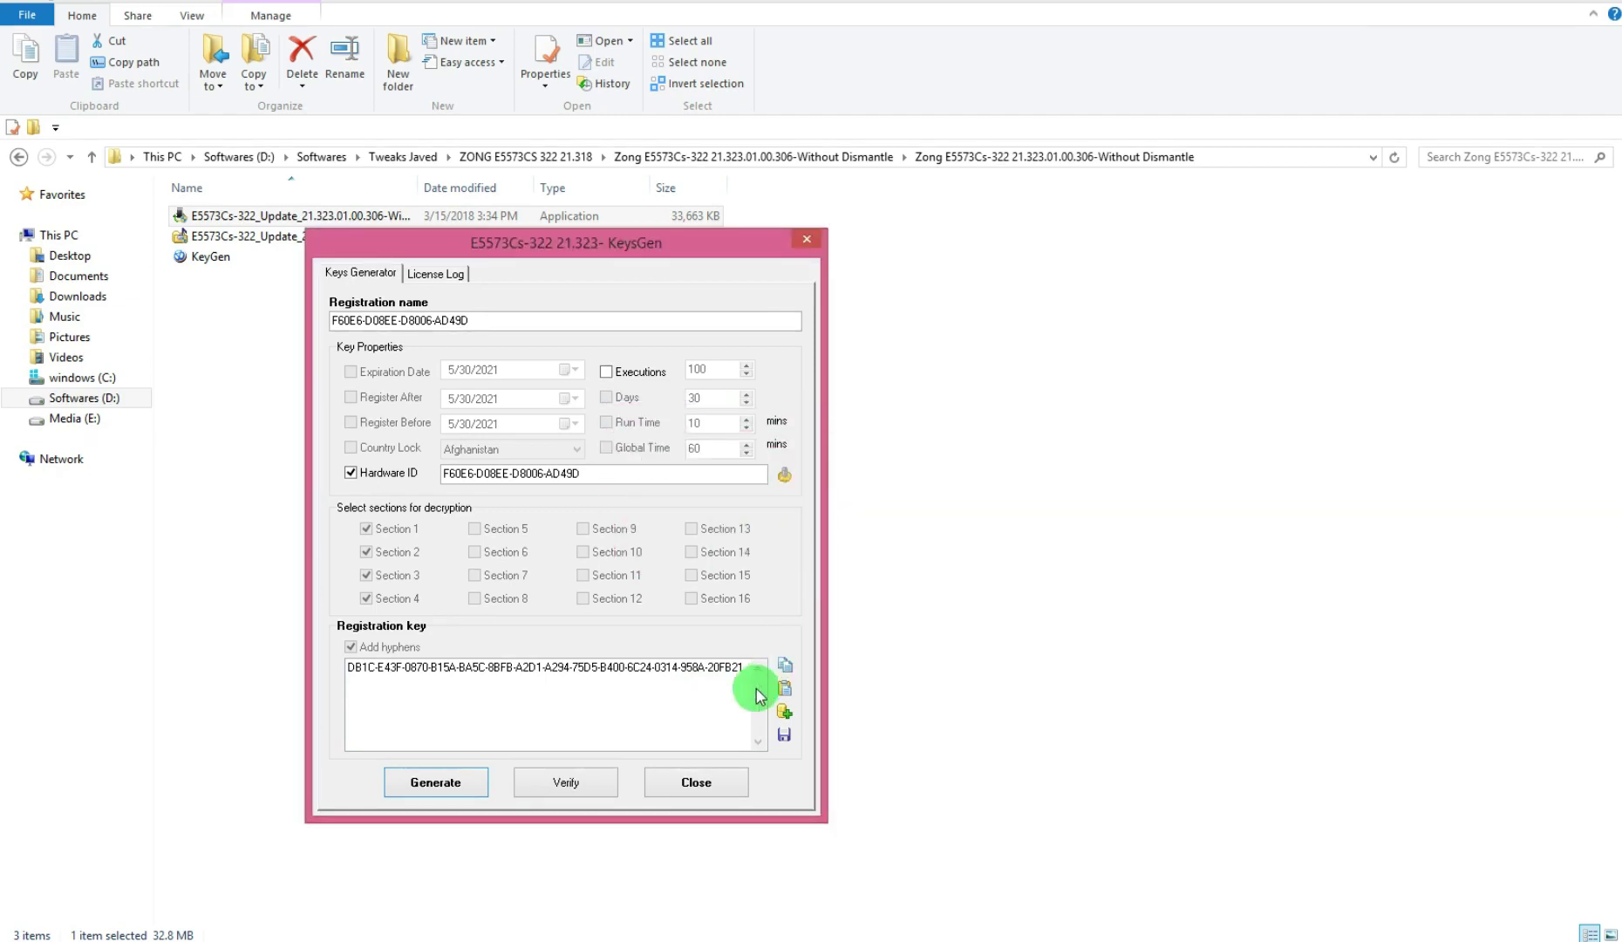
Close KeyGen and start the Update Wizard's update to 21.323.01.00.306_U_01.10
click(697, 782)
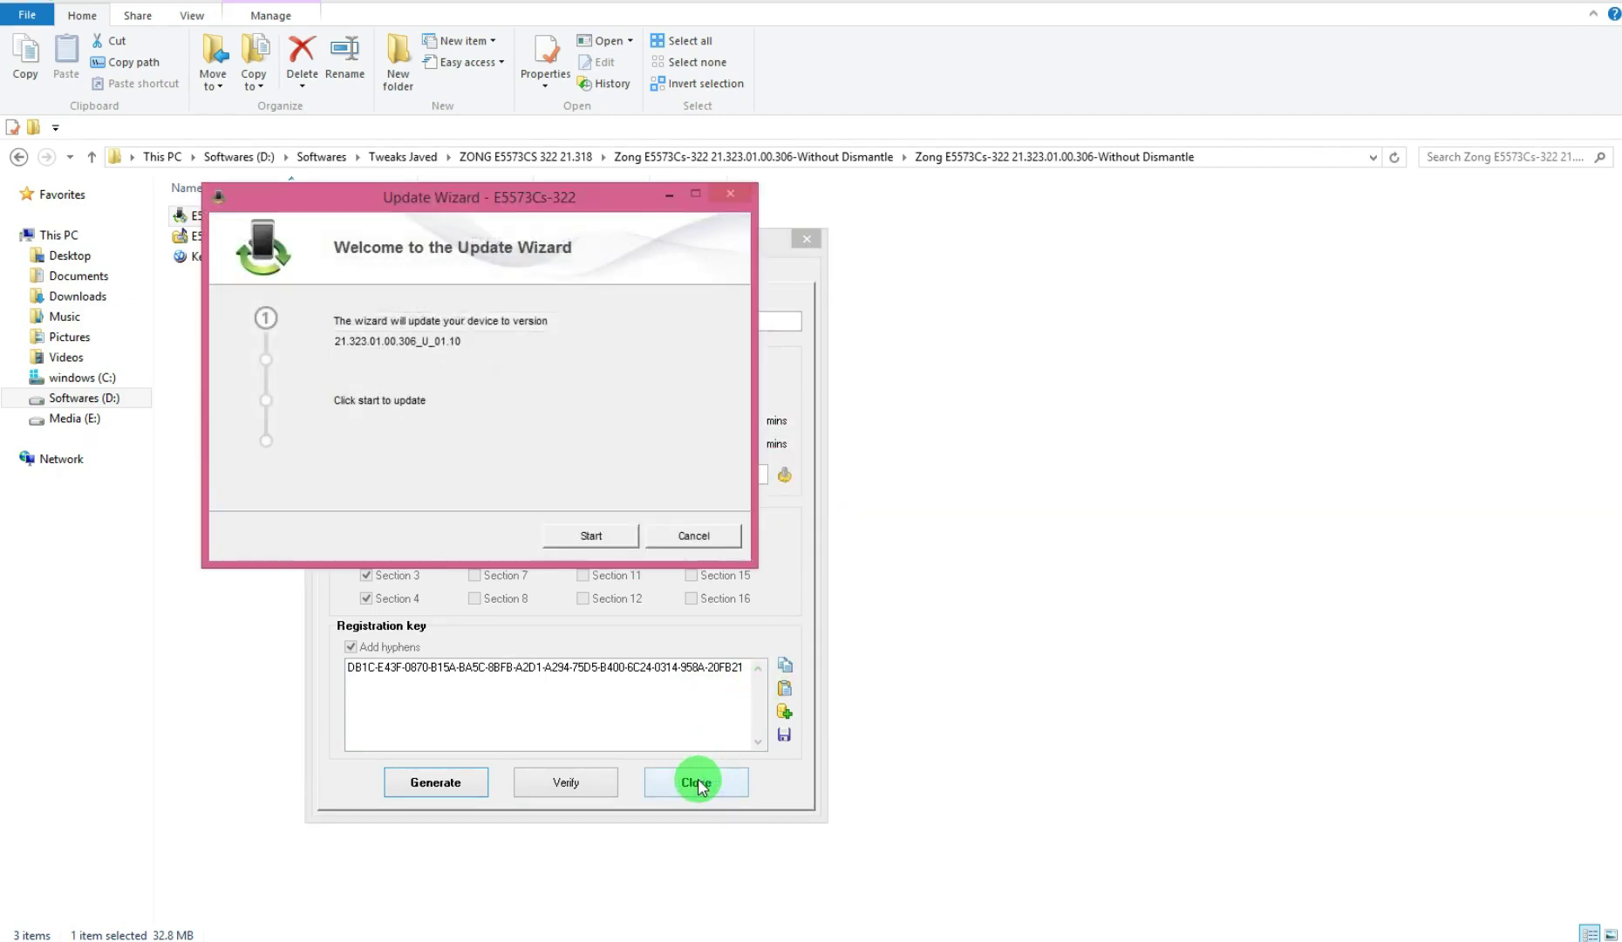
drag(490, 207, 1189, 275)
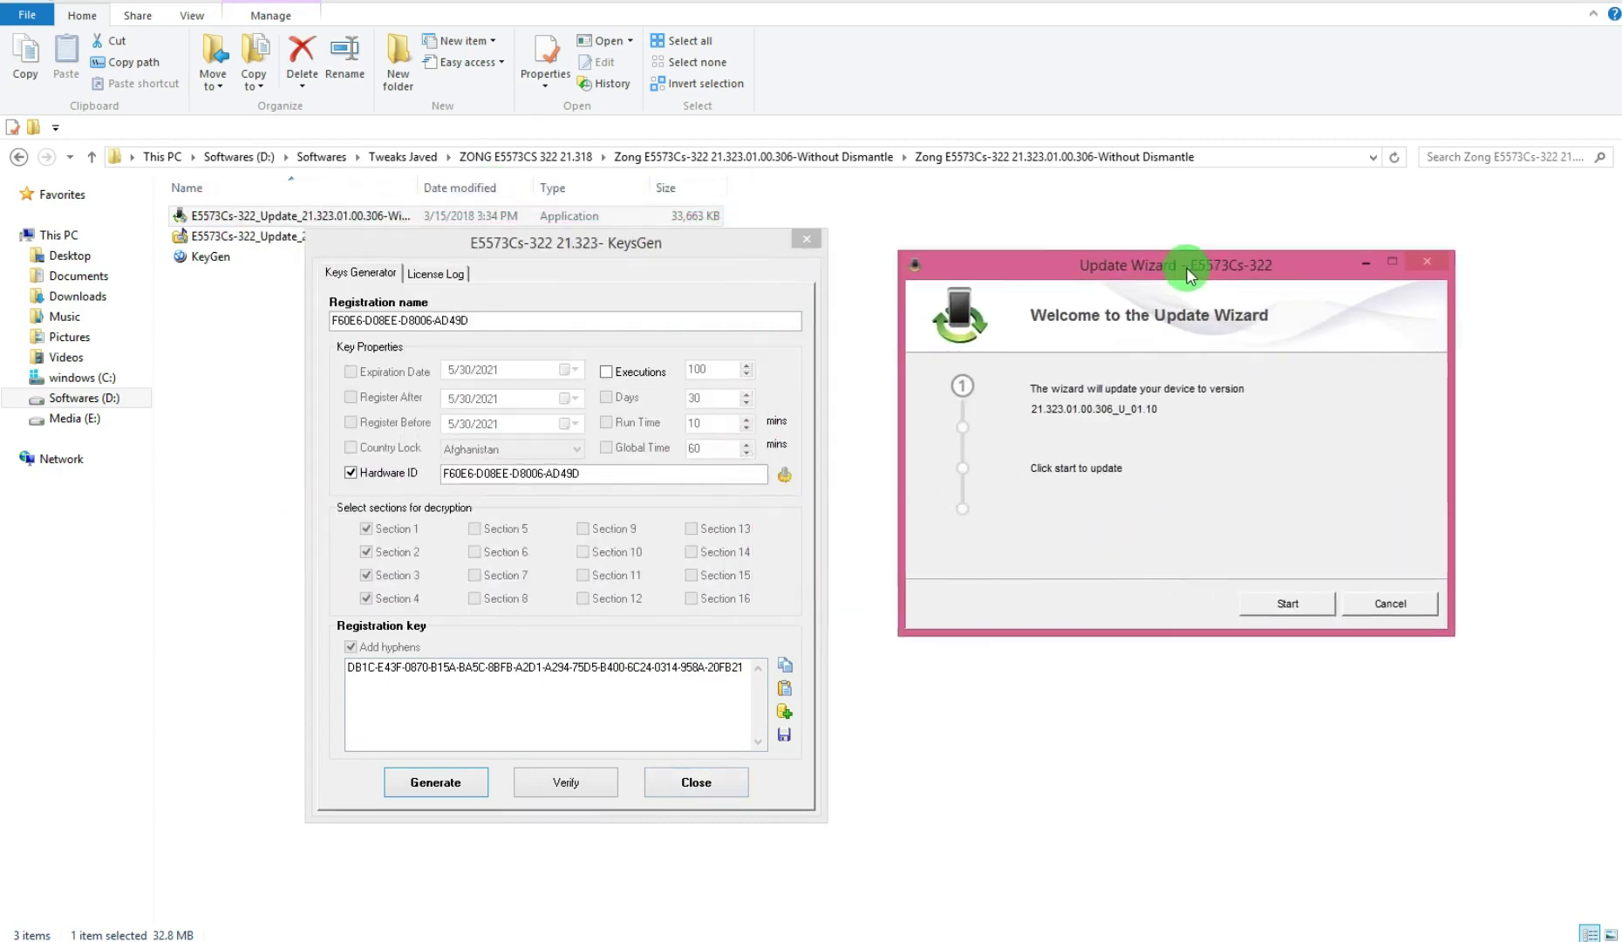
click(1288, 603)
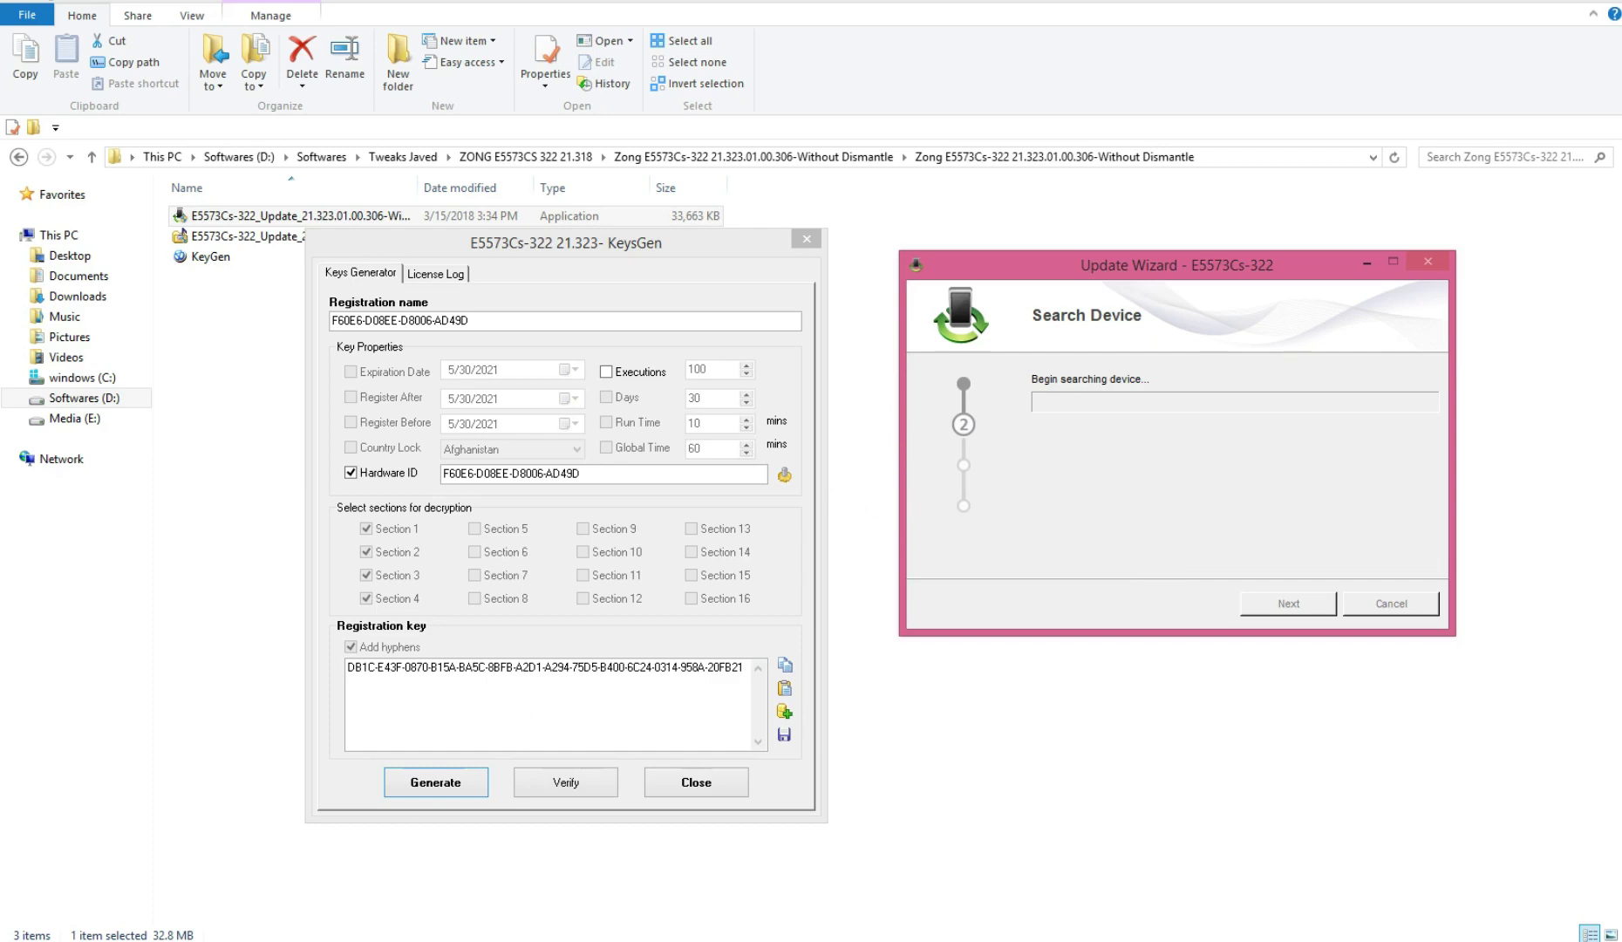
key(super)
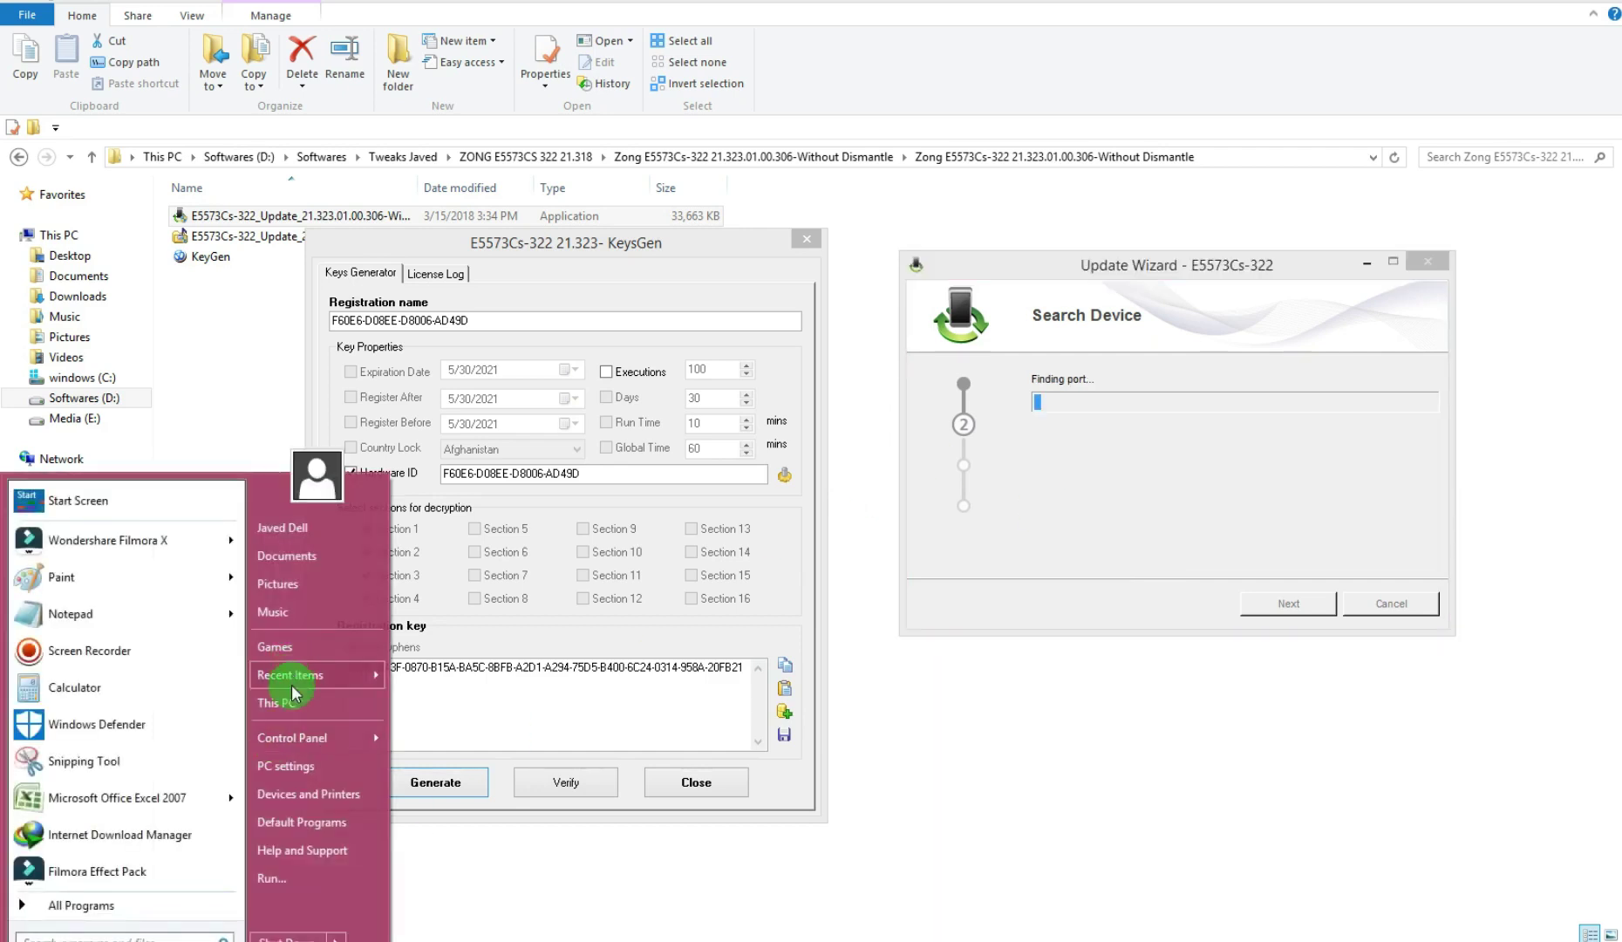
Check in Device Manager, via This PC's properties, that the modem's PC UI Interface (COM3) port appears under Ports
click(294, 708)
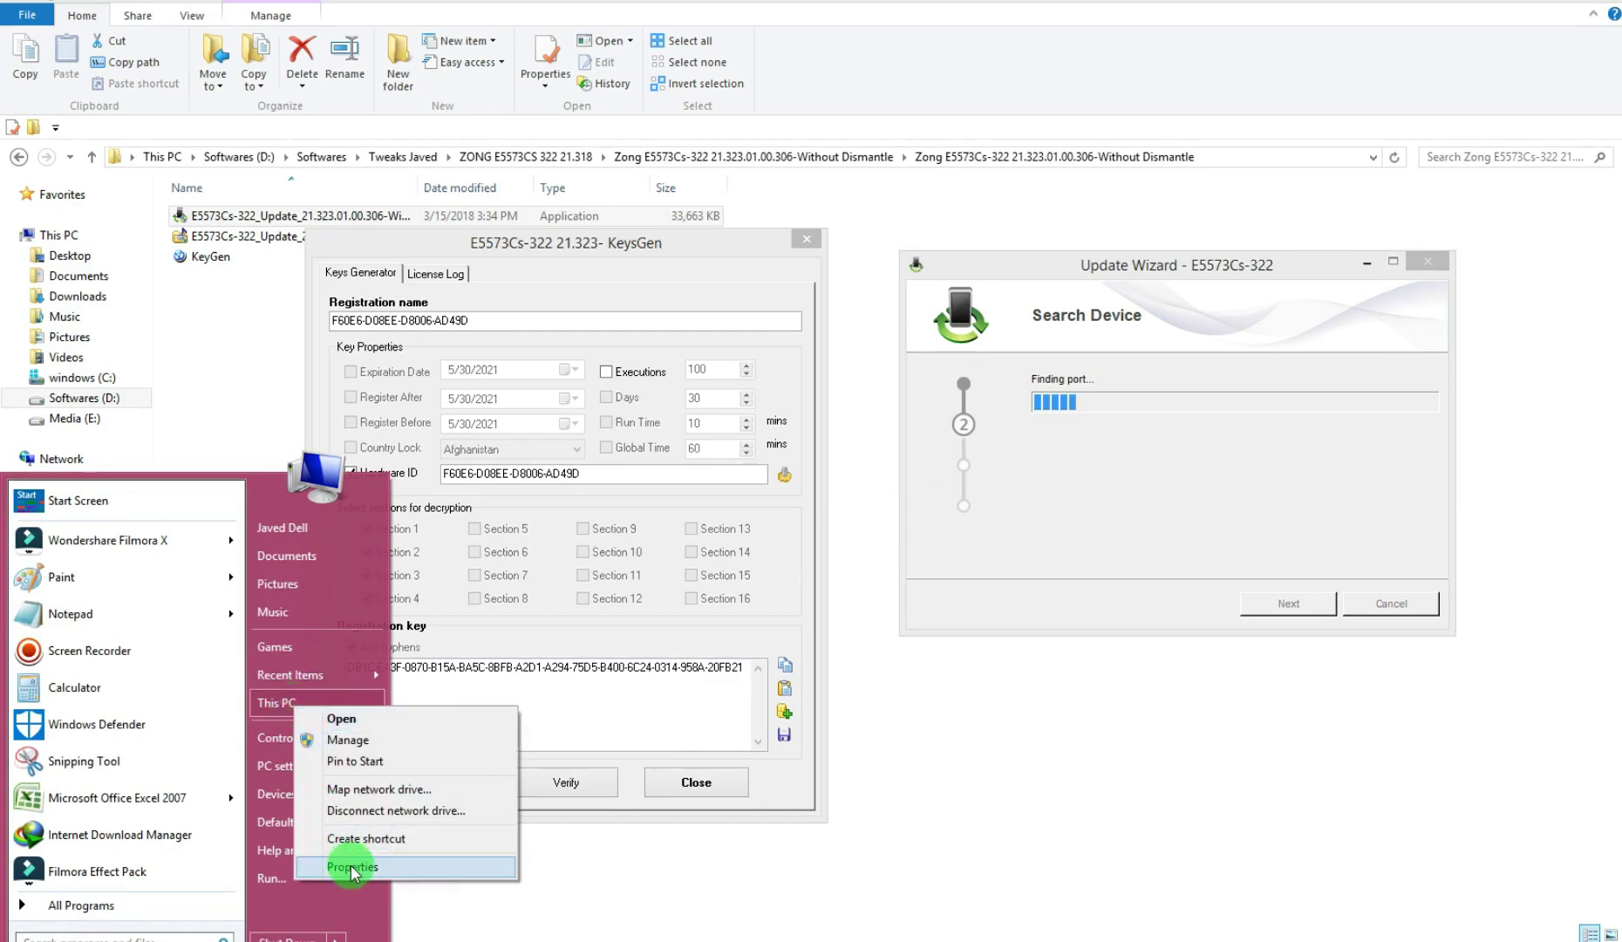
click(352, 866)
drag(1091, 185, 608, 103)
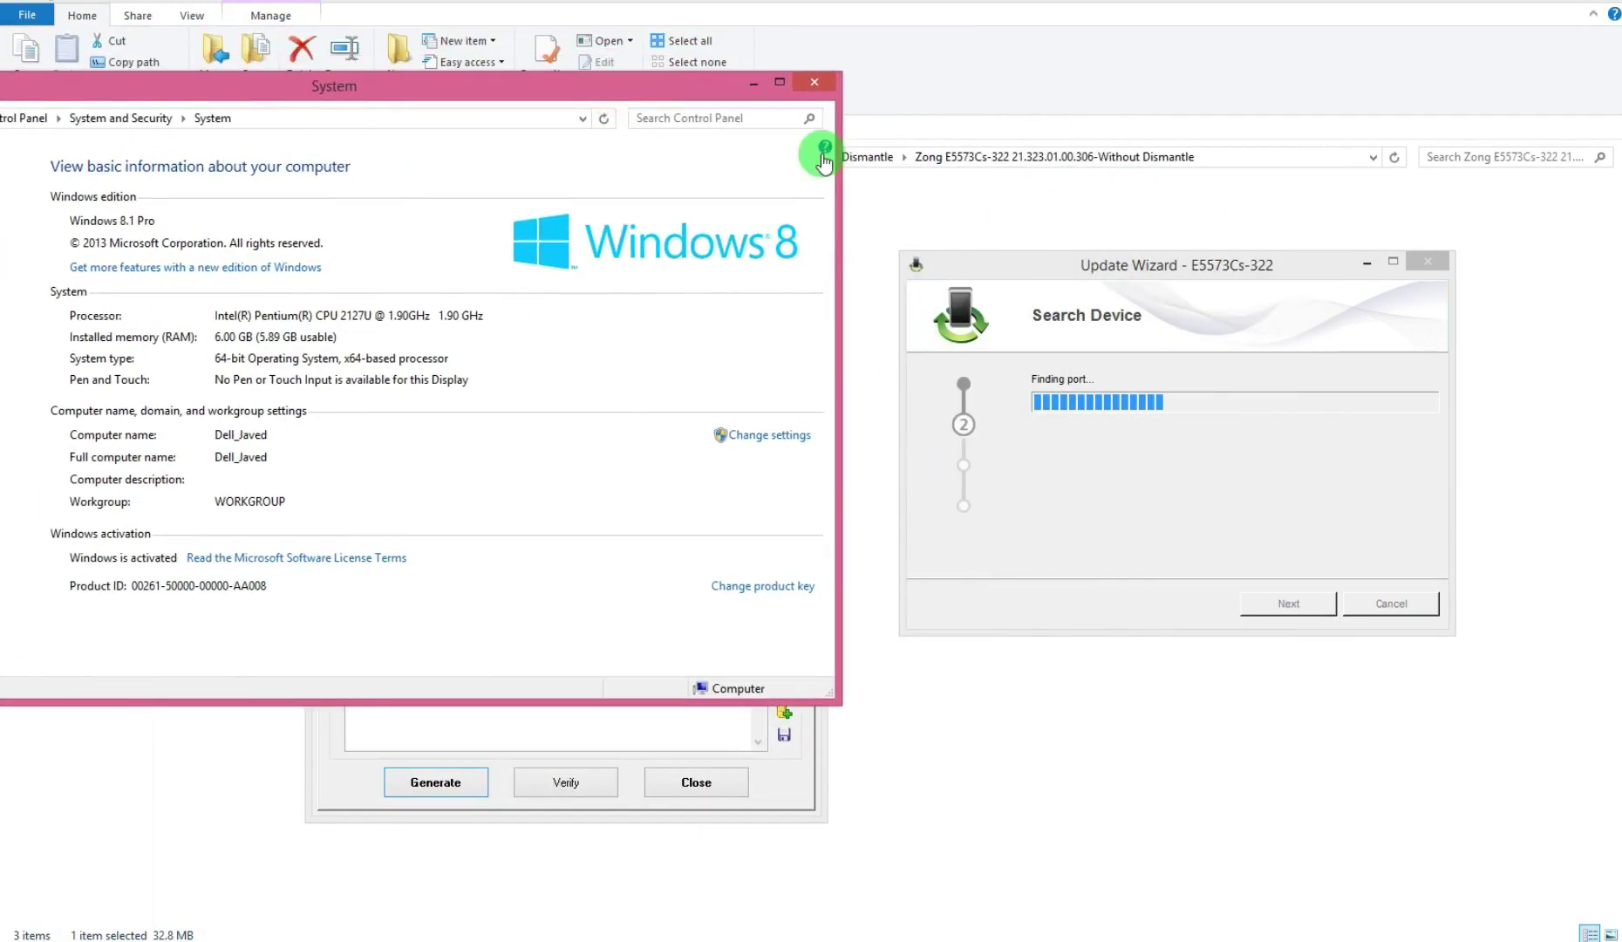
drag(832, 359, 458, 227)
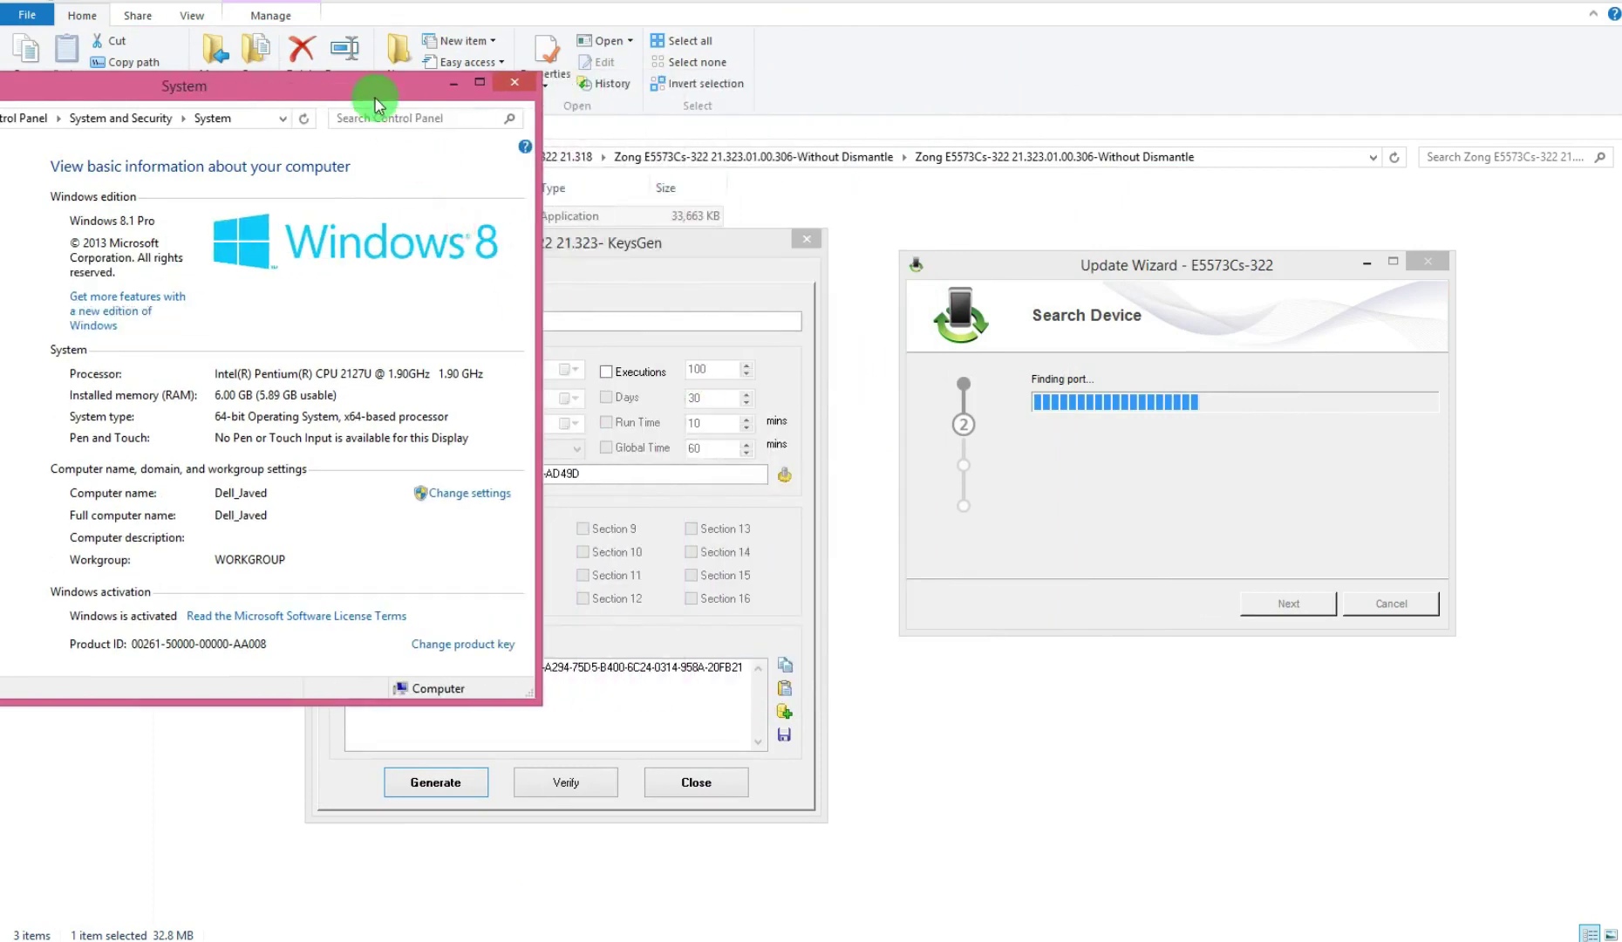
drag(377, 80, 543, 80)
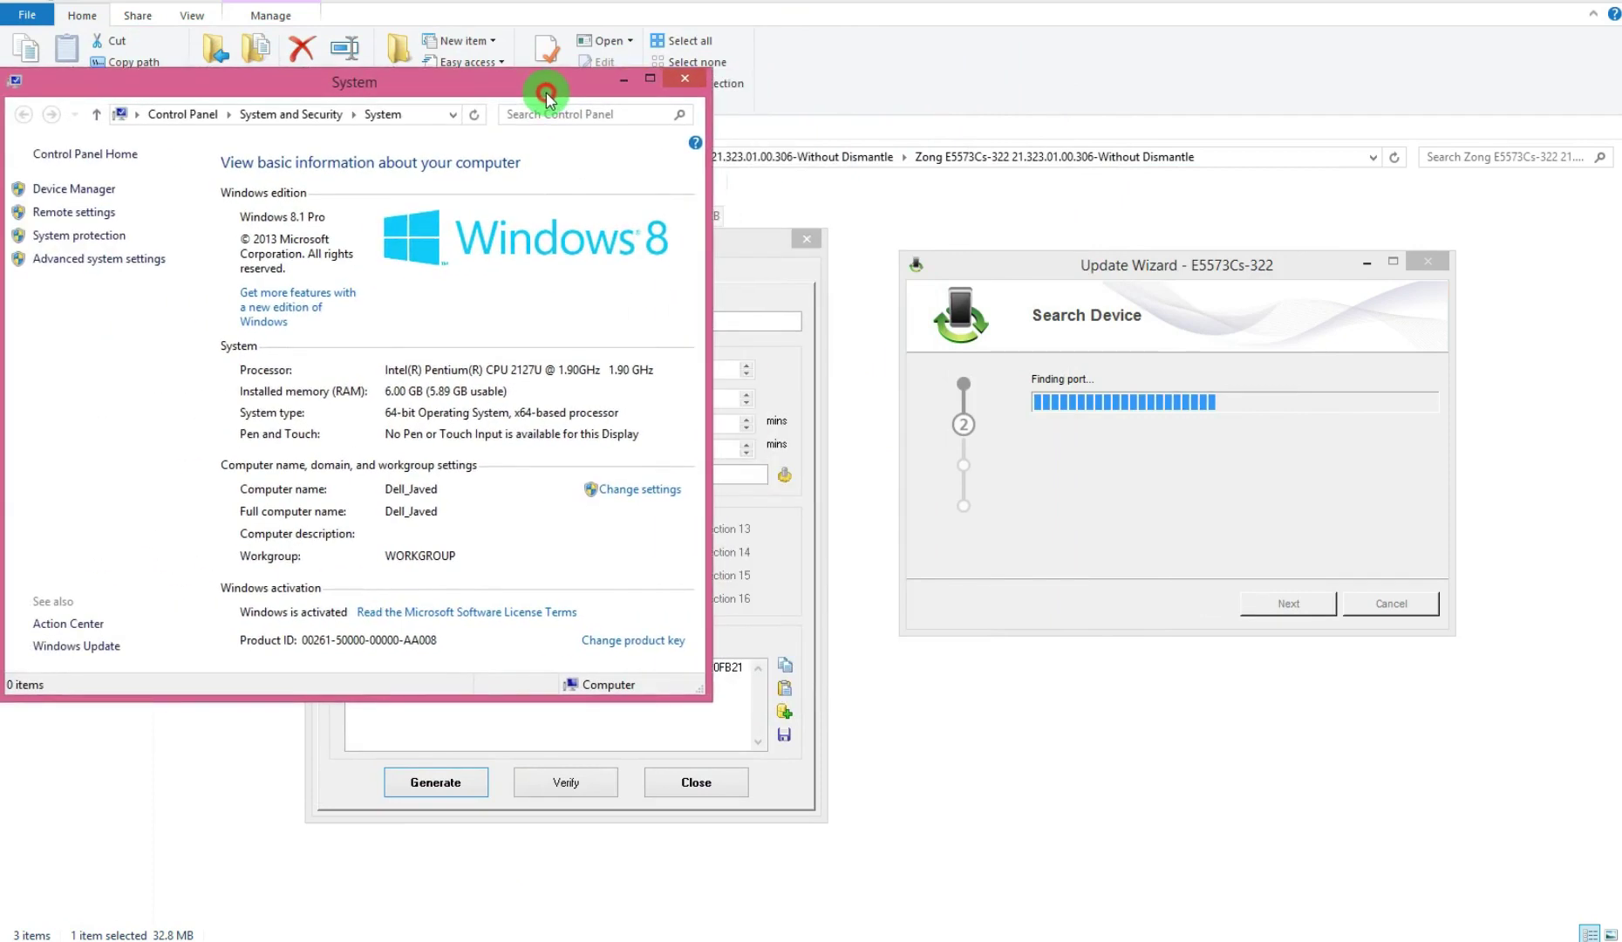
click(91, 189)
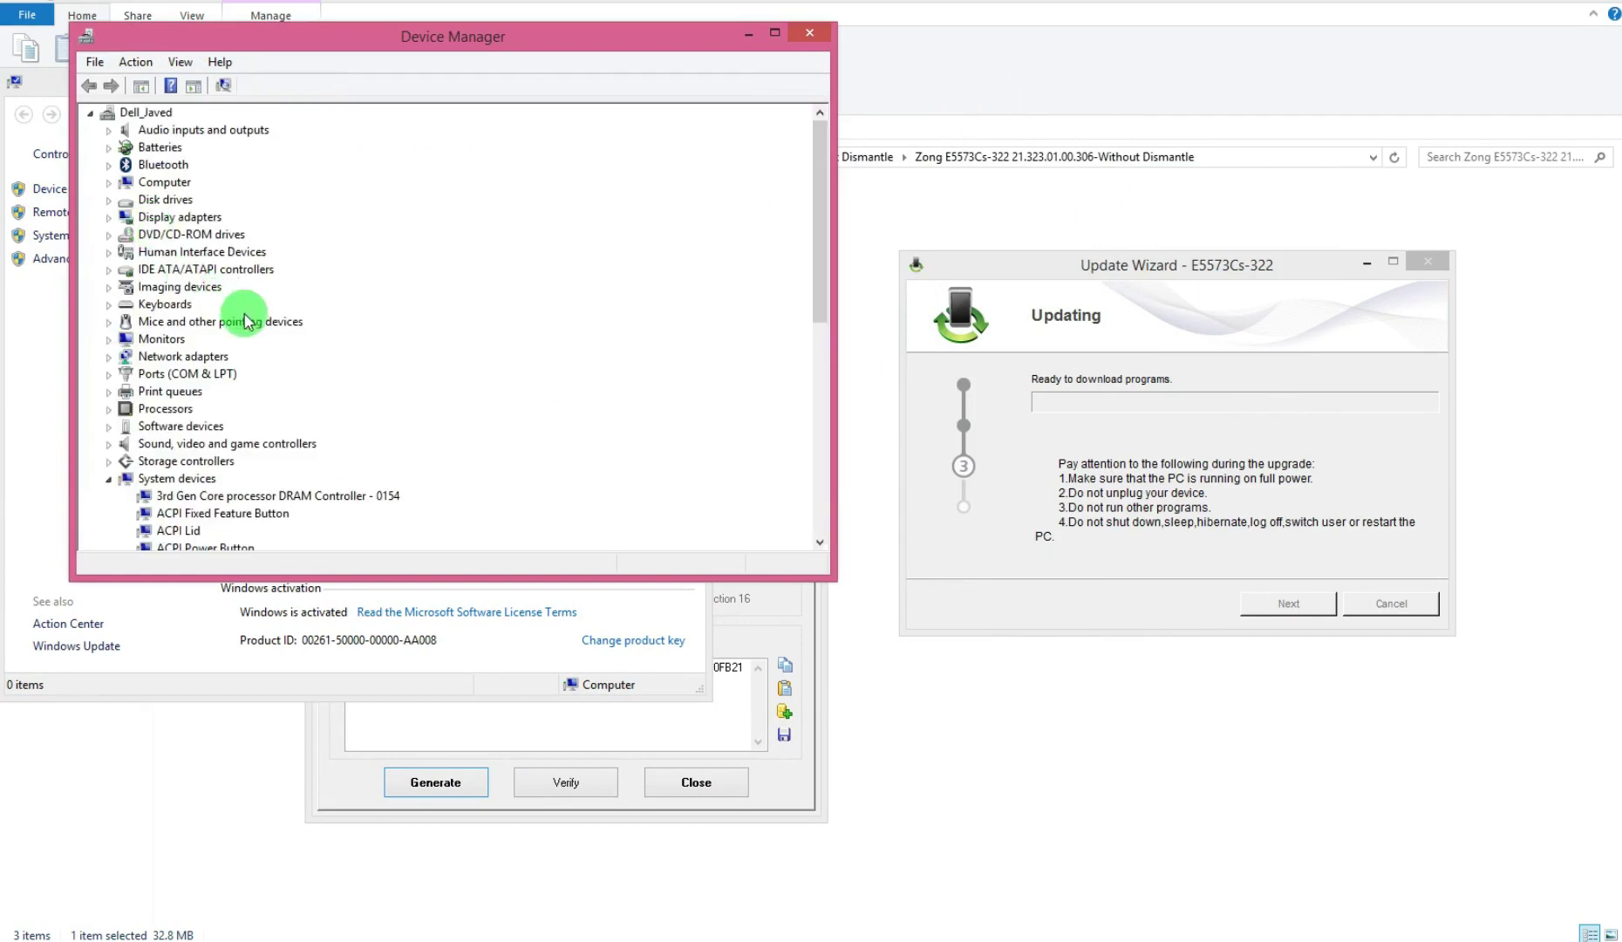
click(107, 374)
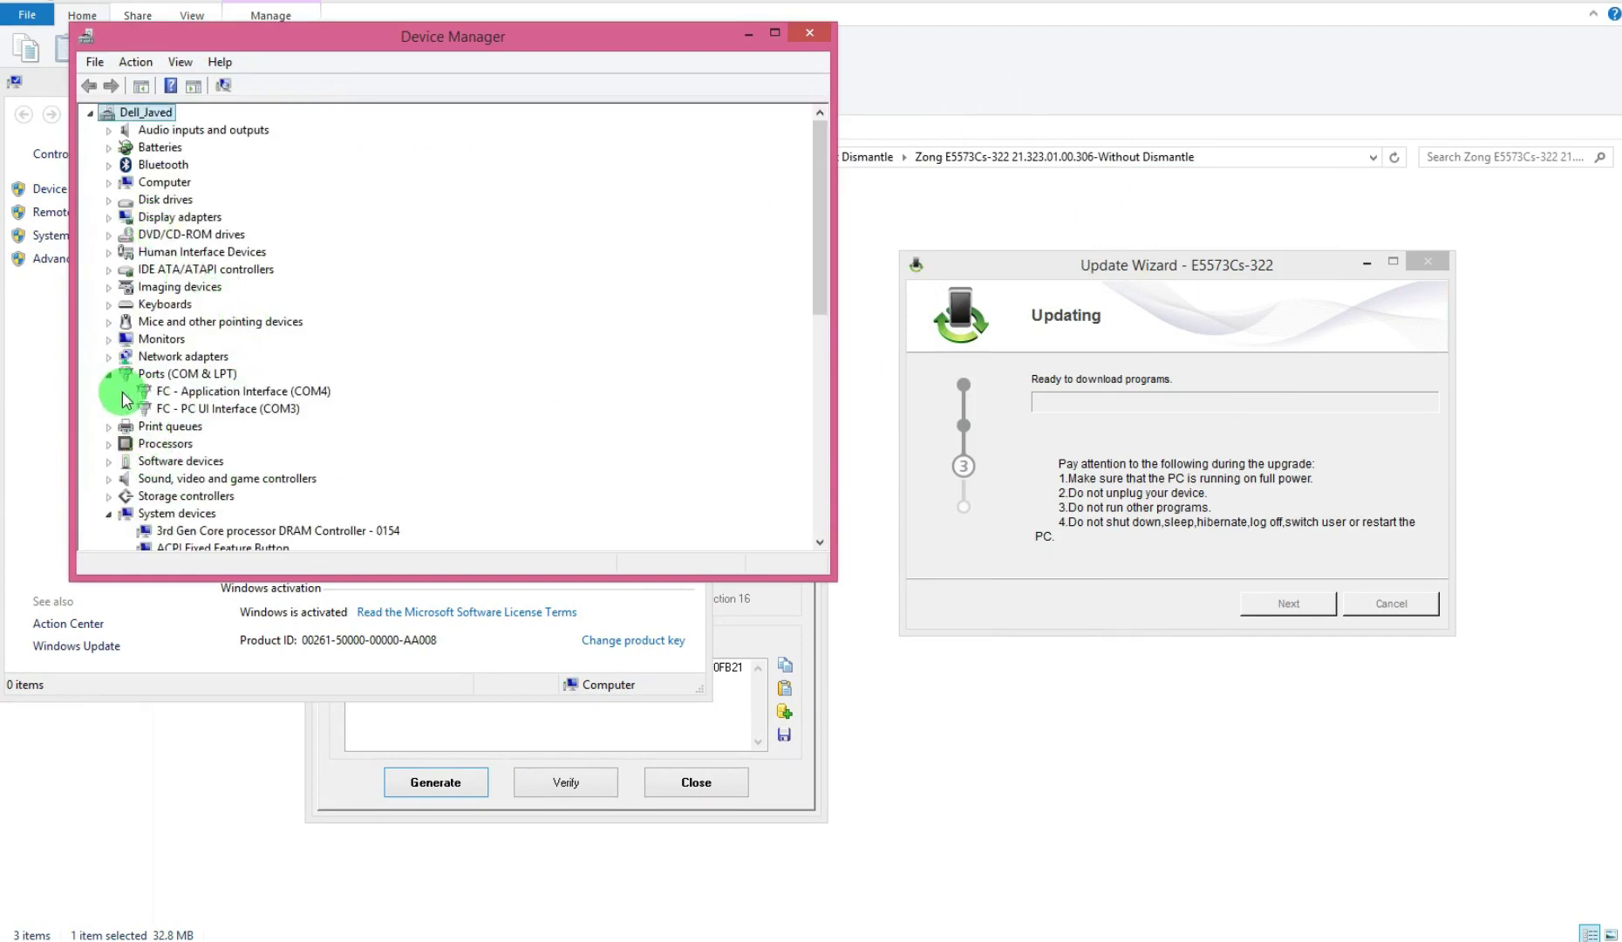
click(189, 408)
drag(331, 575, 300, 855)
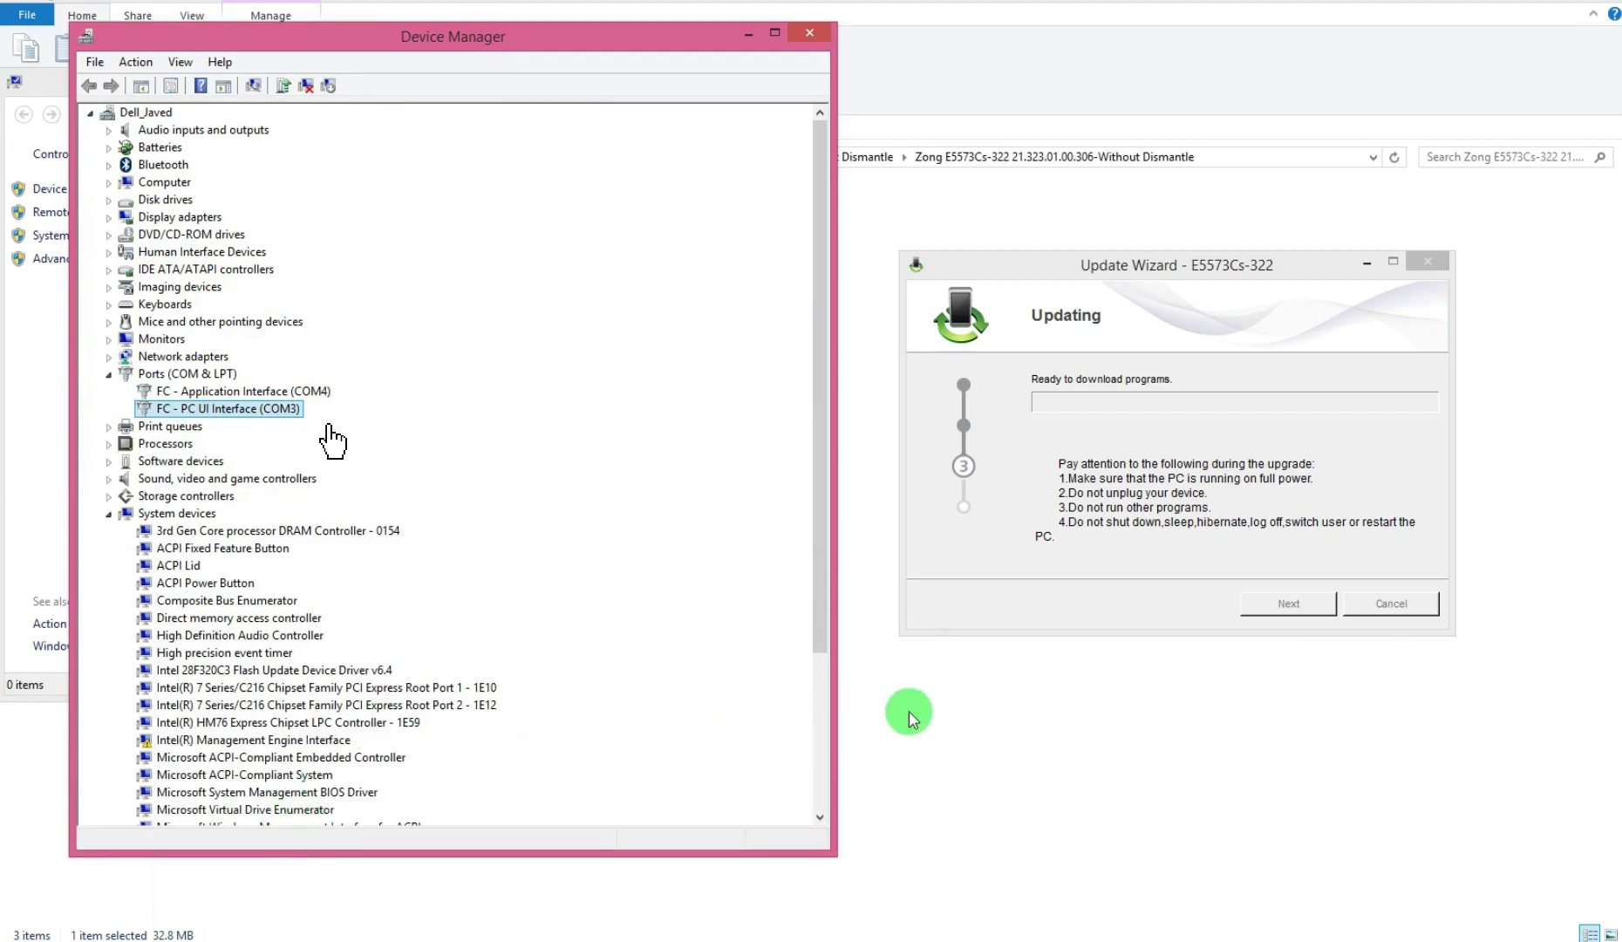
click(1096, 563)
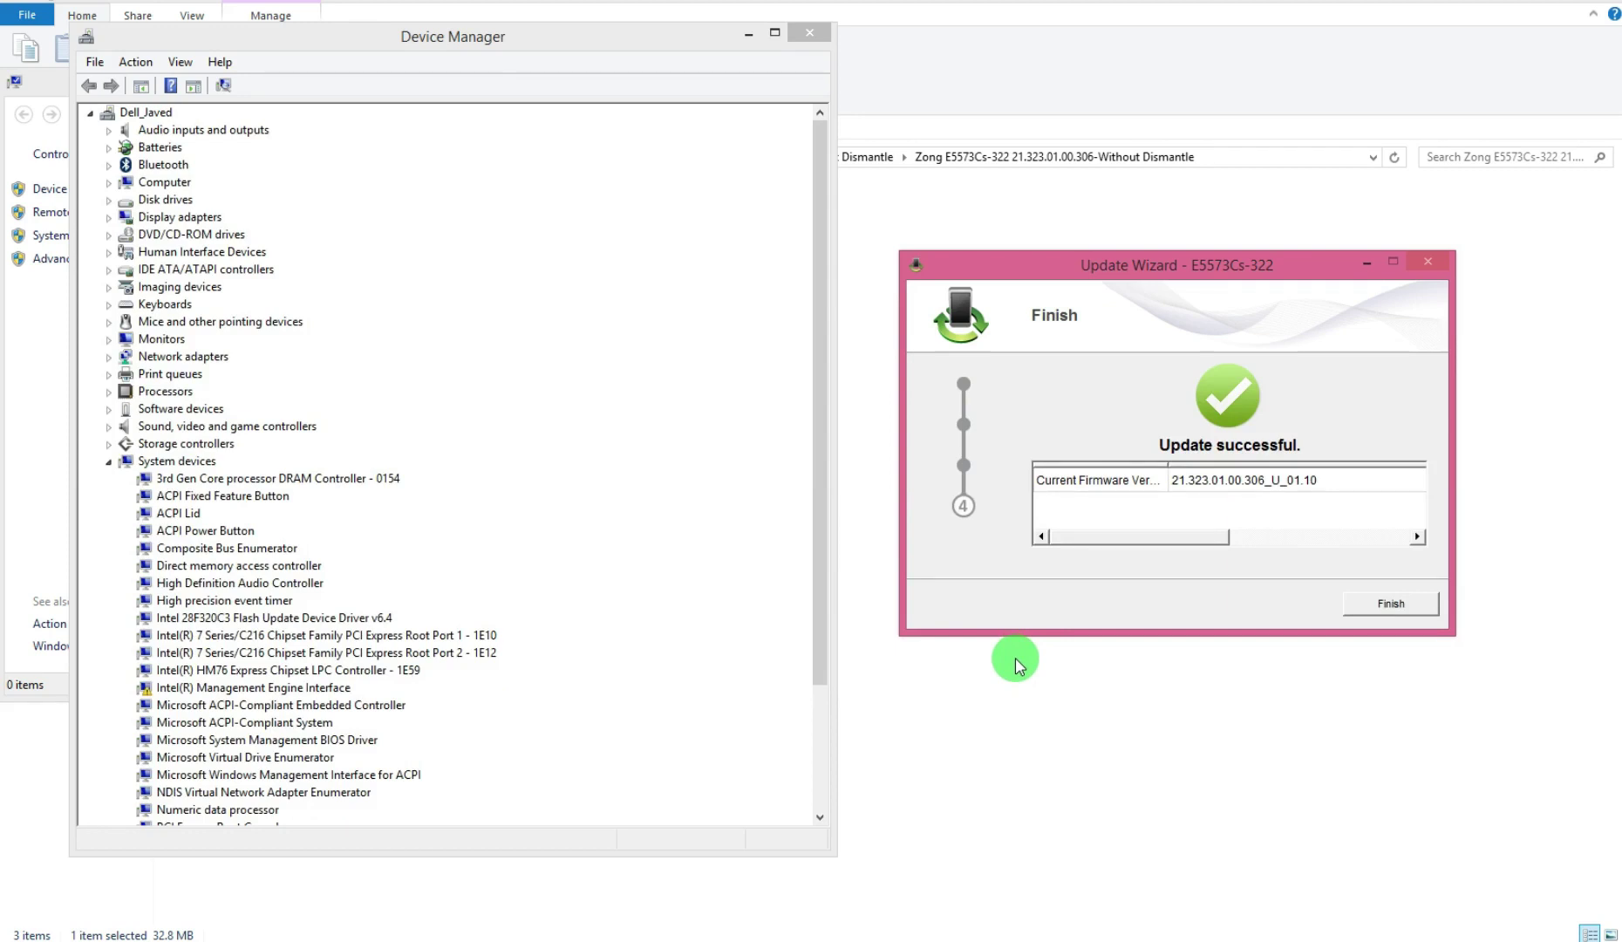
Finish the Update Wizard once it reports the 21.323.01.00.306_U_01.10 update successful
click(1386, 606)
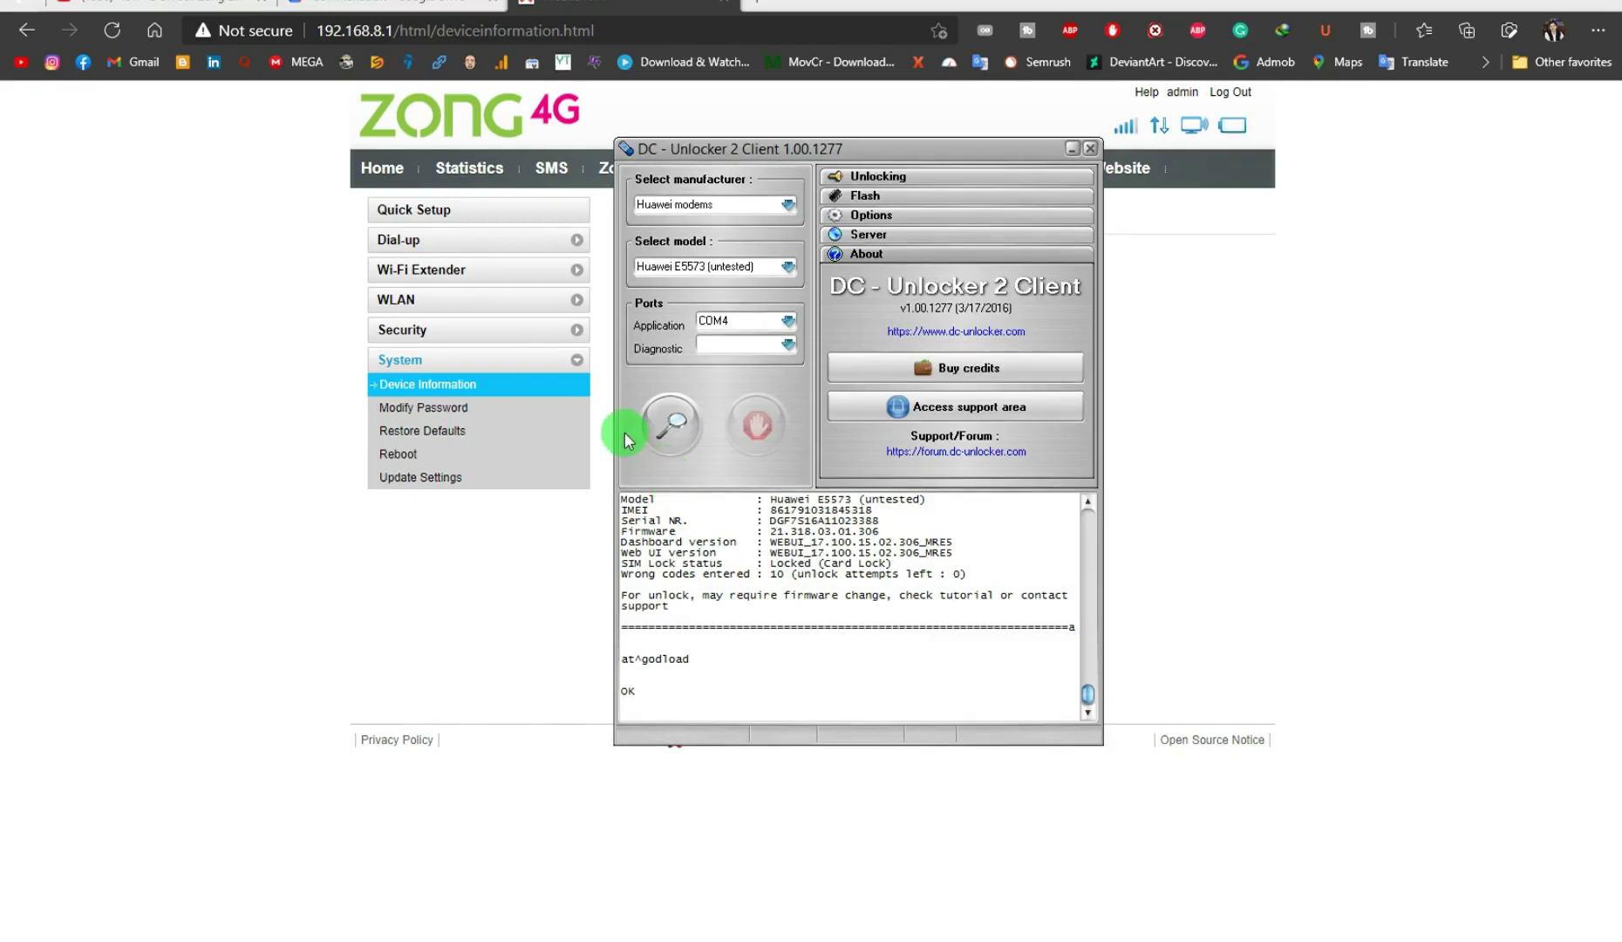
Detect the E5573Cs-322 in DC-Unlocker and highlight its unlocked SIM status and IMEI
click(662, 422)
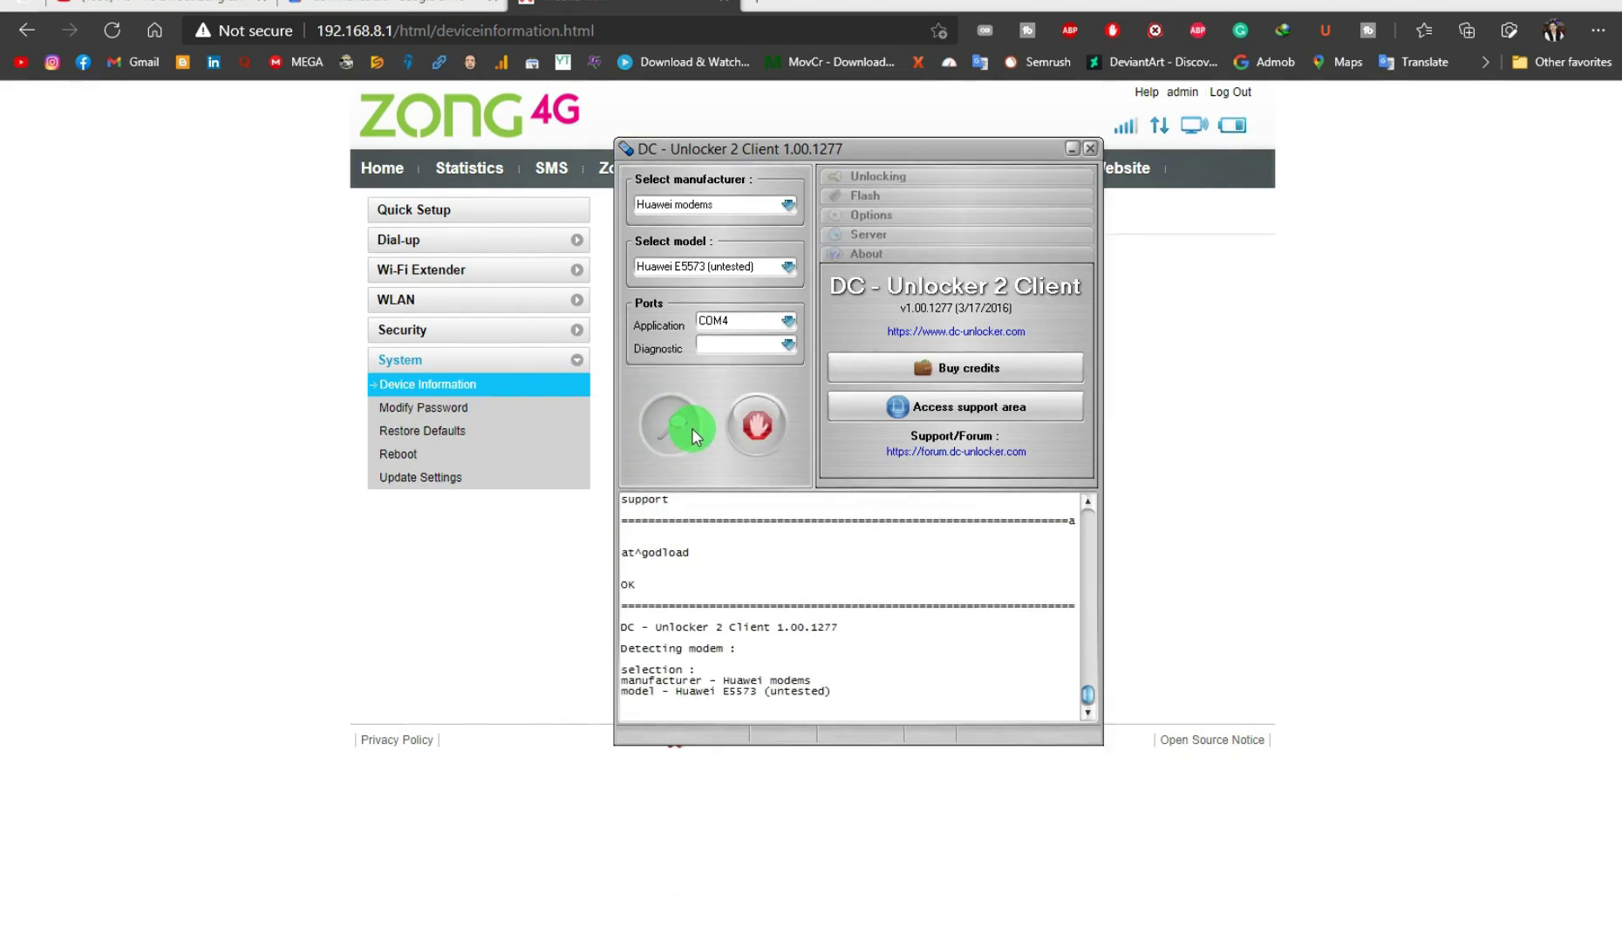
click(662, 422)
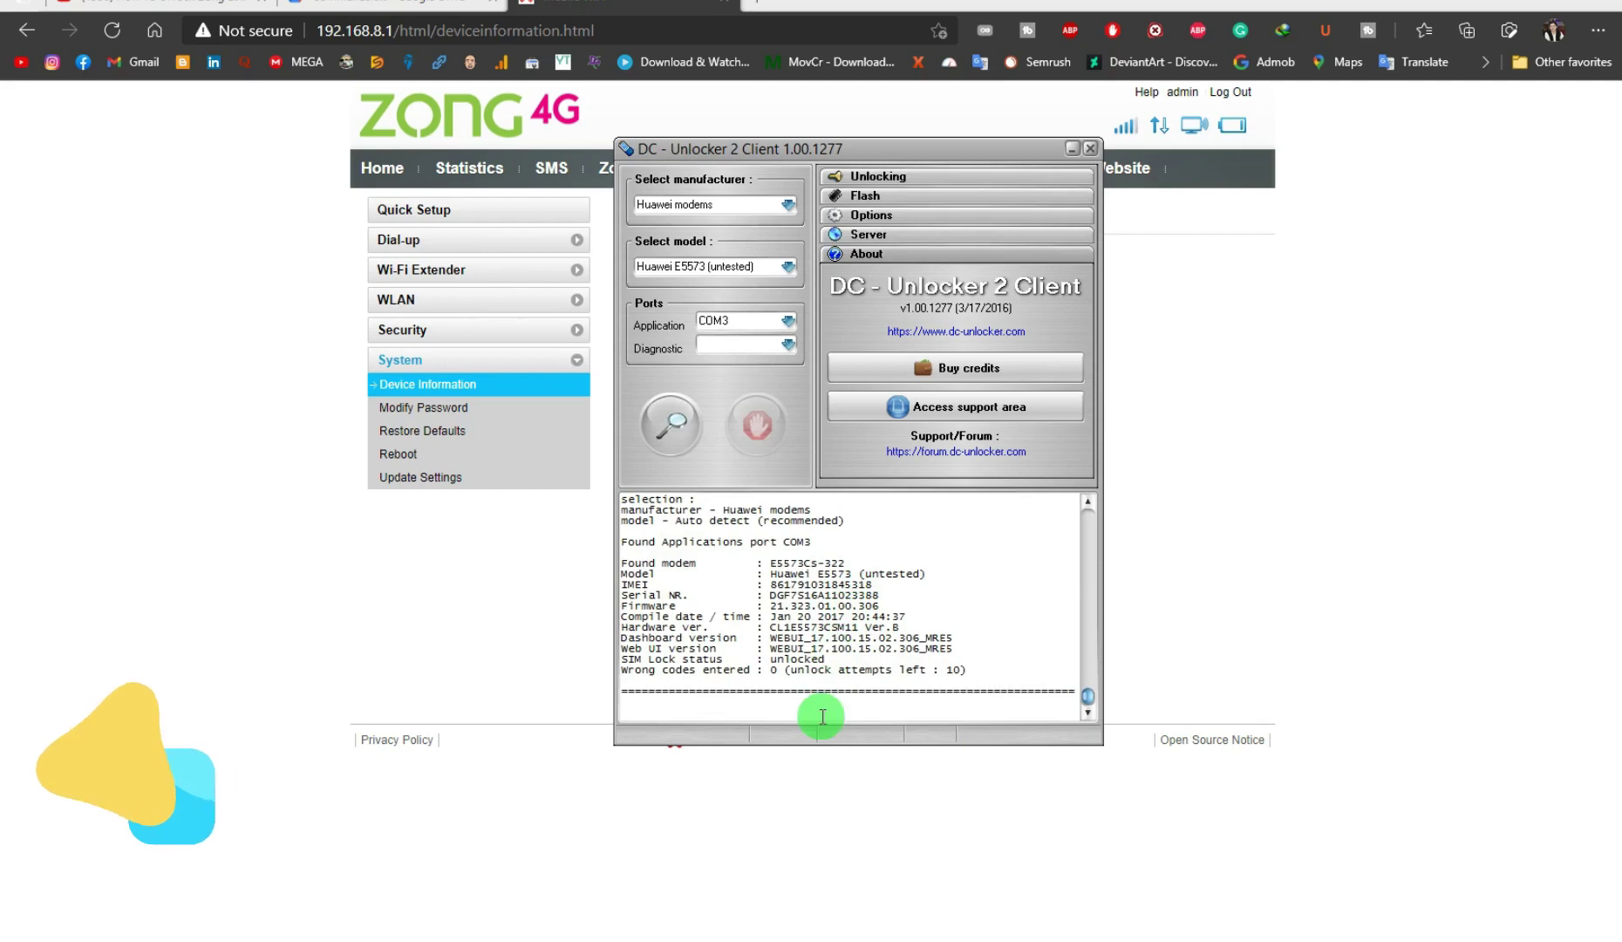
drag(825, 660, 769, 660)
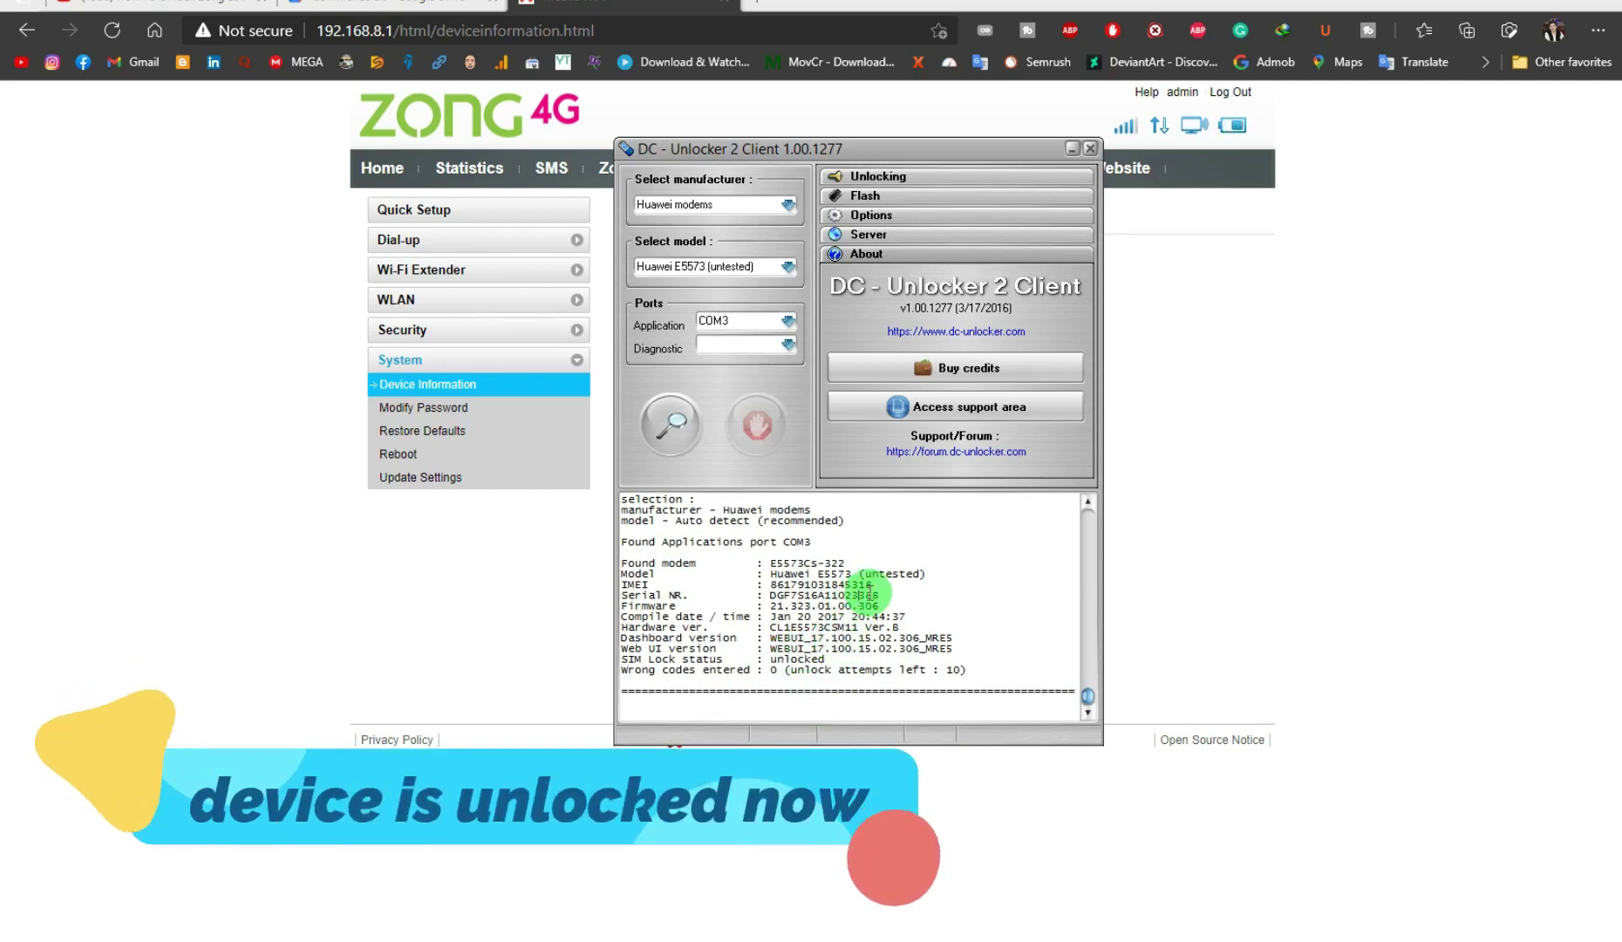
drag(872, 584, 780, 583)
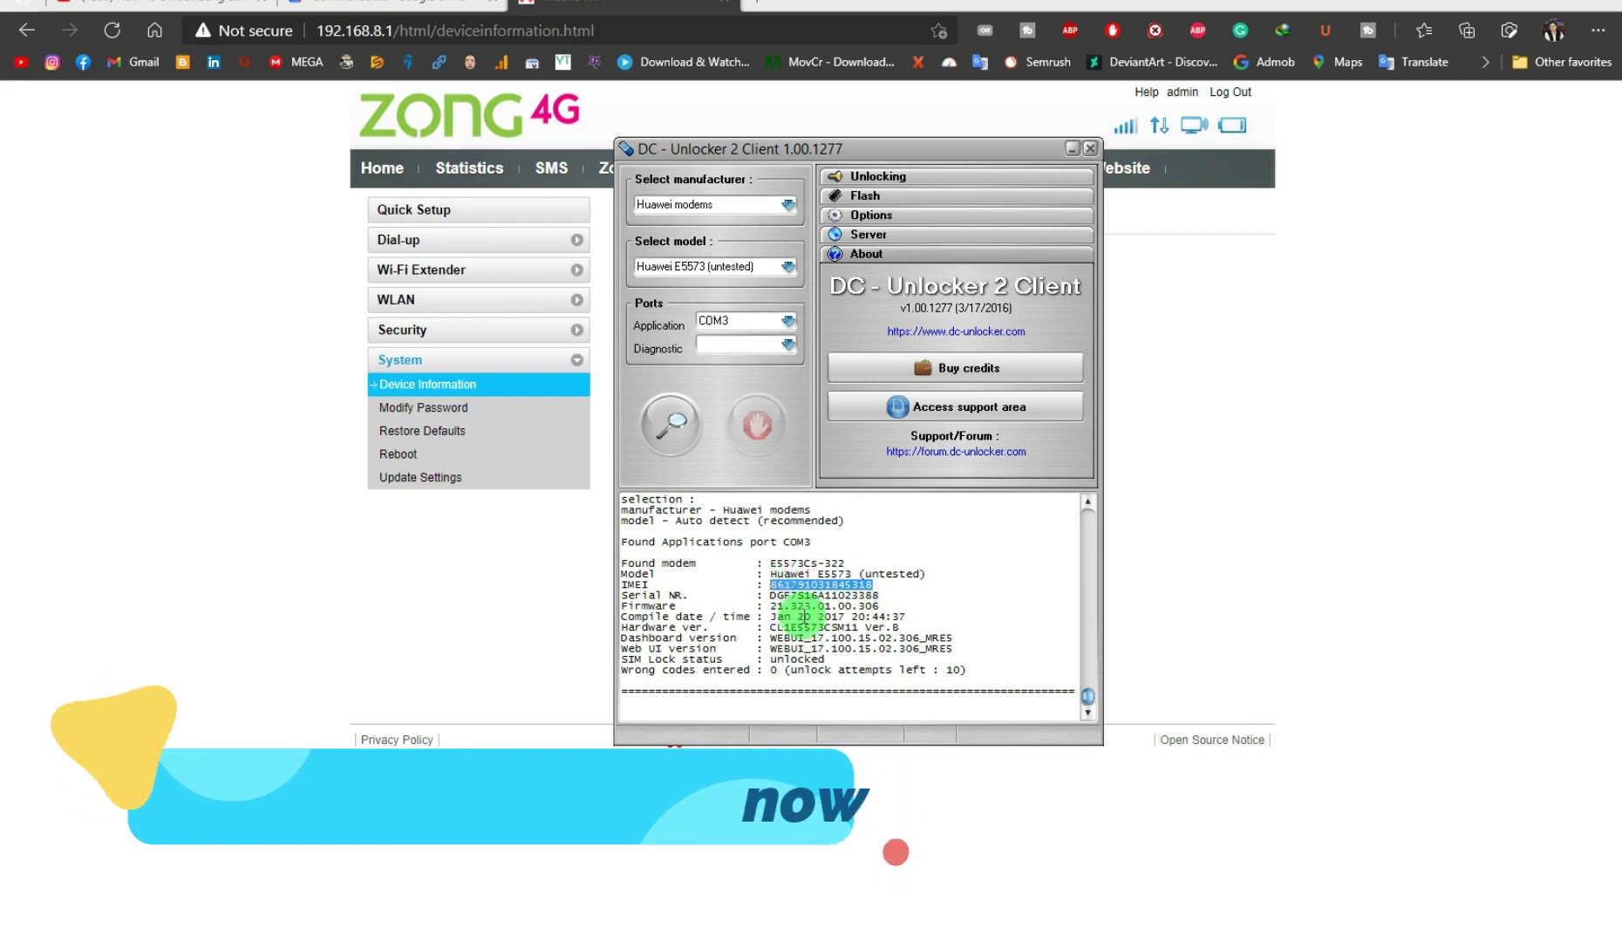
click(782, 712)
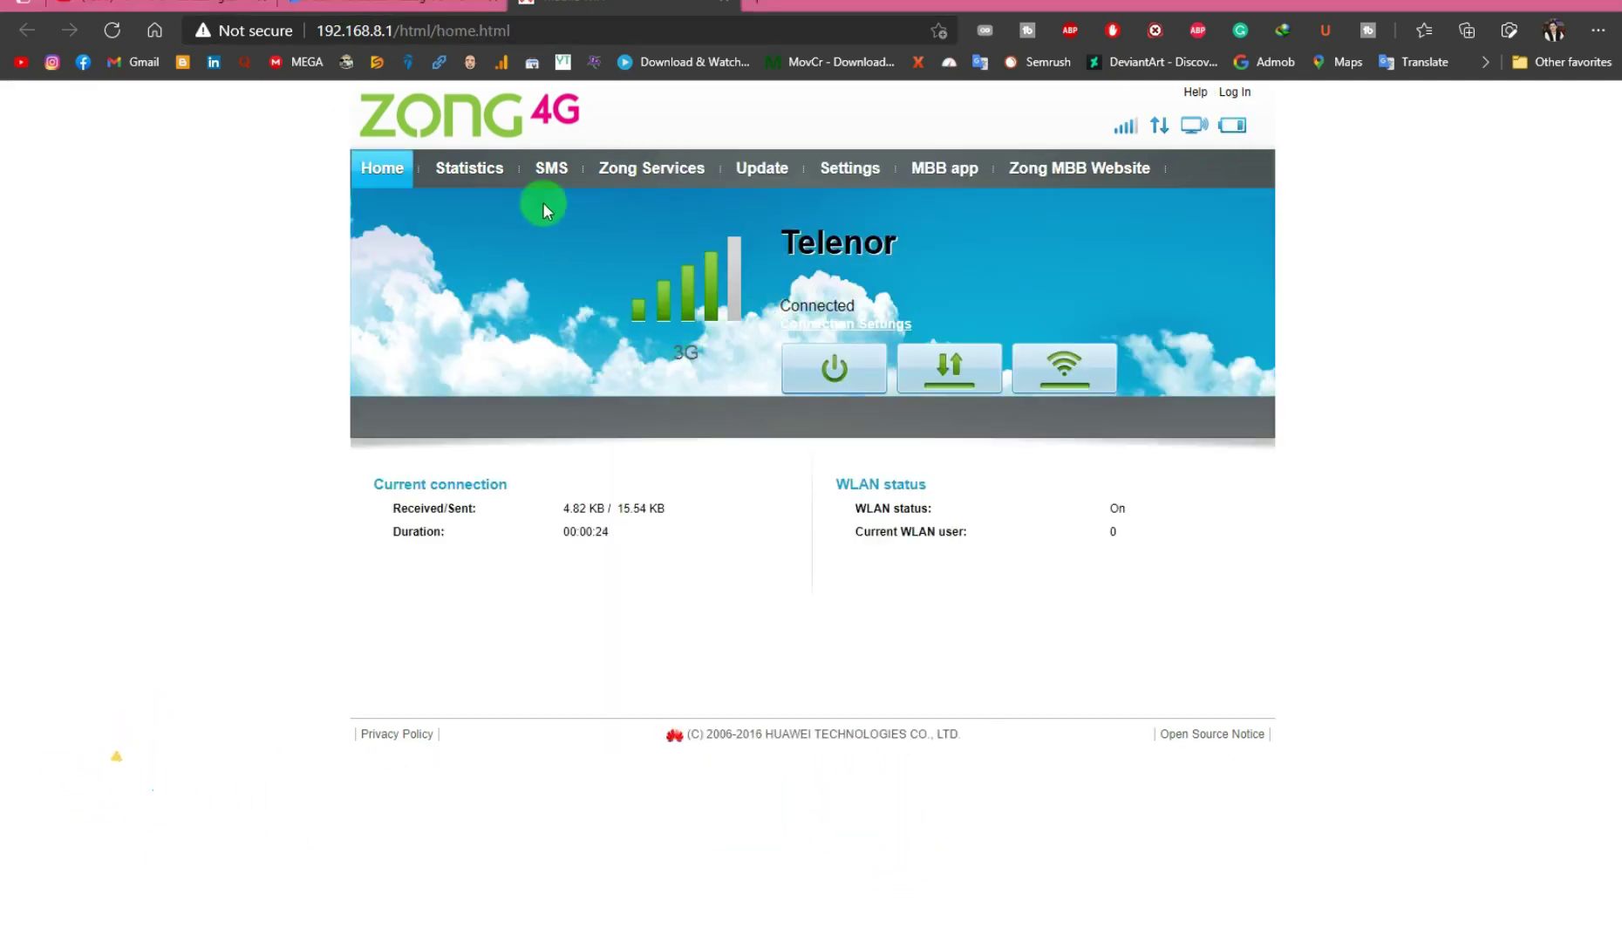
Log in to the Zong 4G settings with user name admin and the password
click(847, 173)
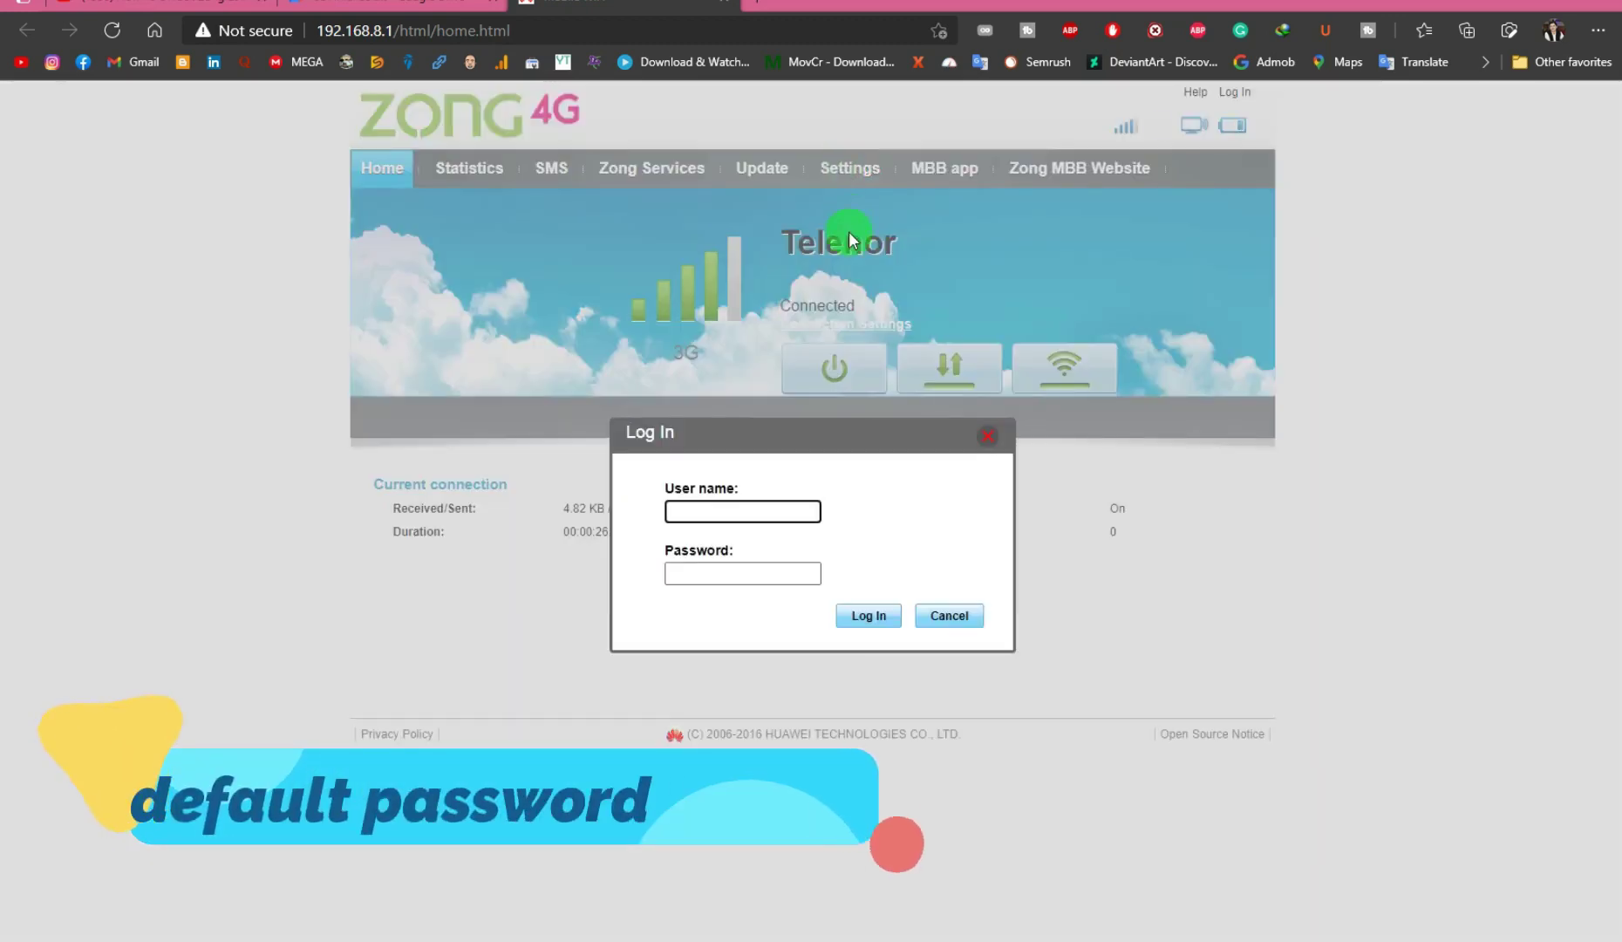
click(720, 509)
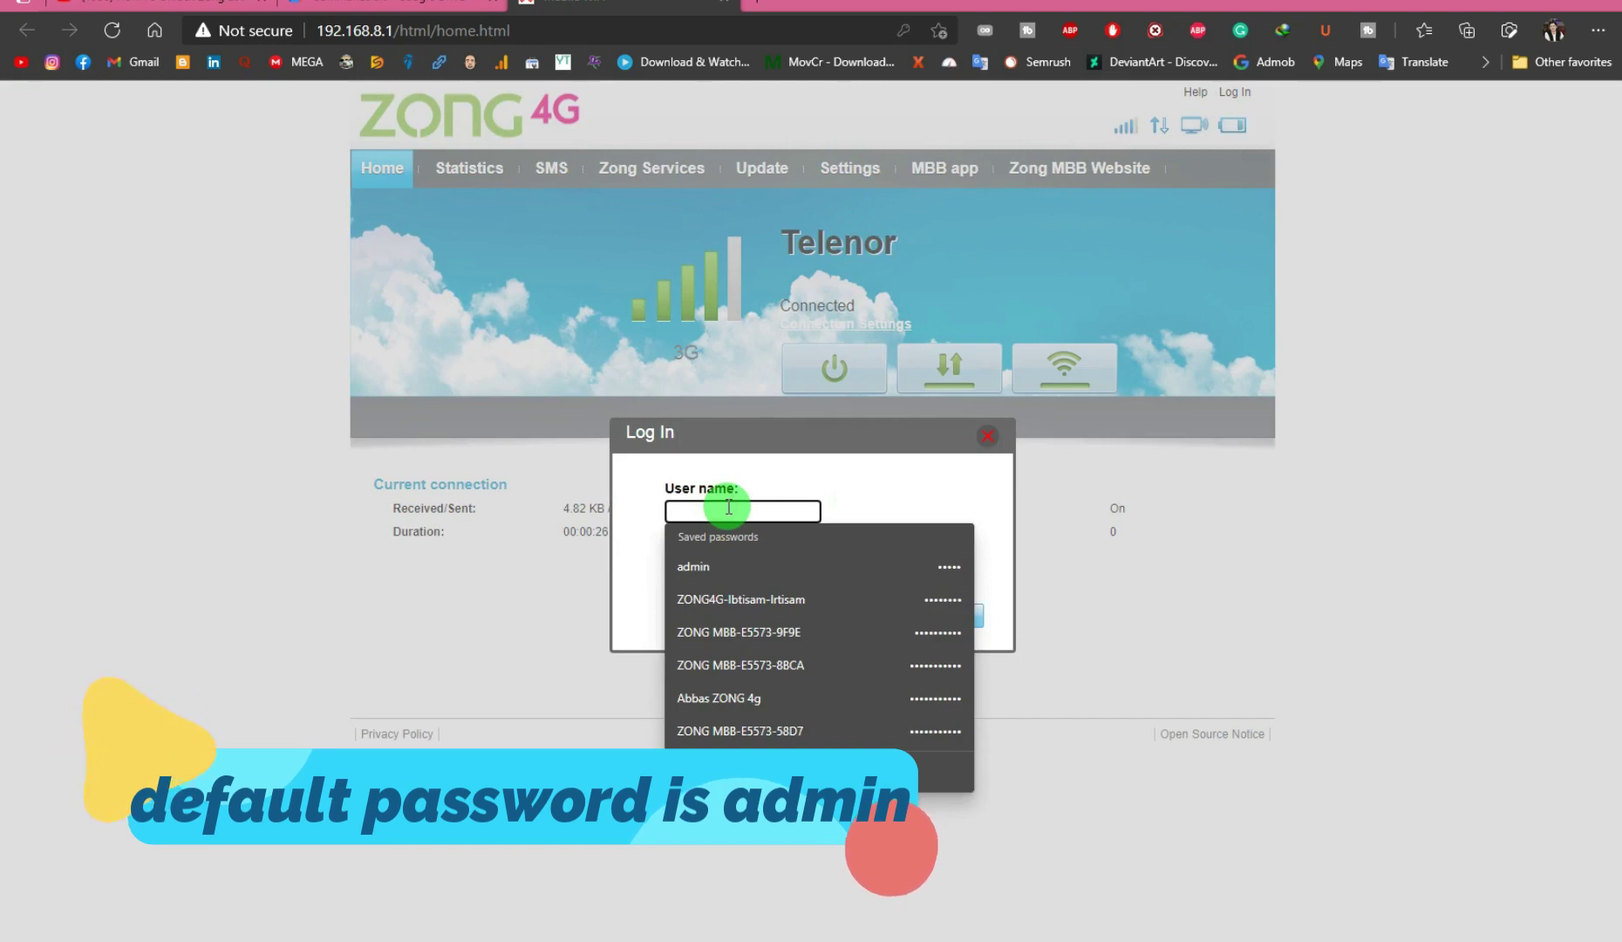
text(admi)
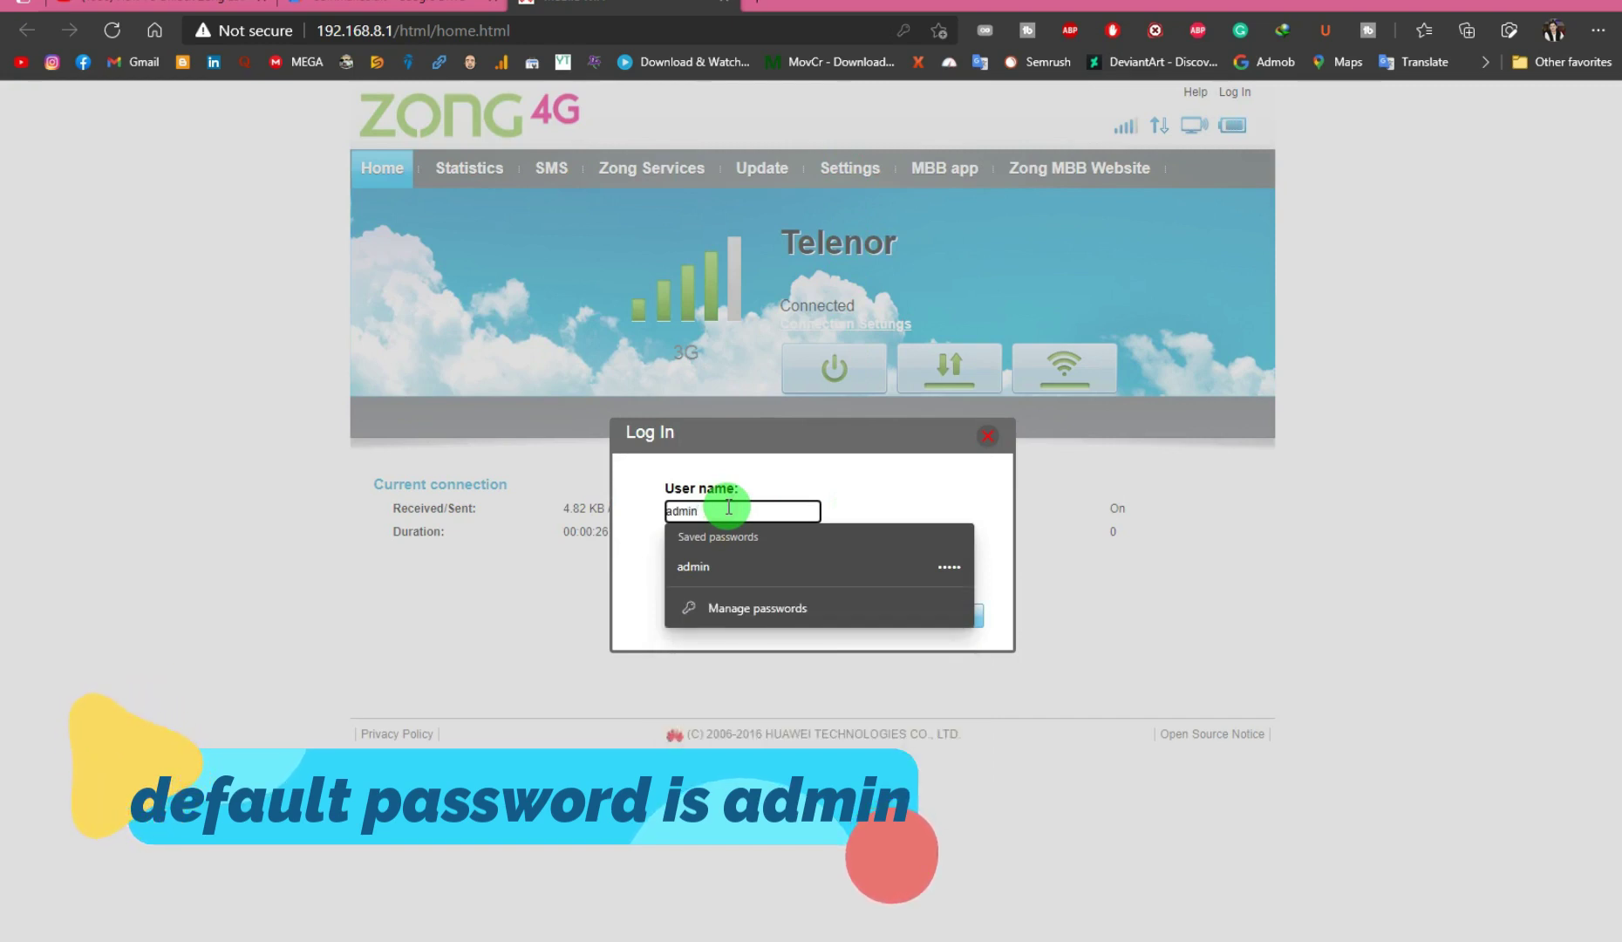
text(n)
key(Tab)
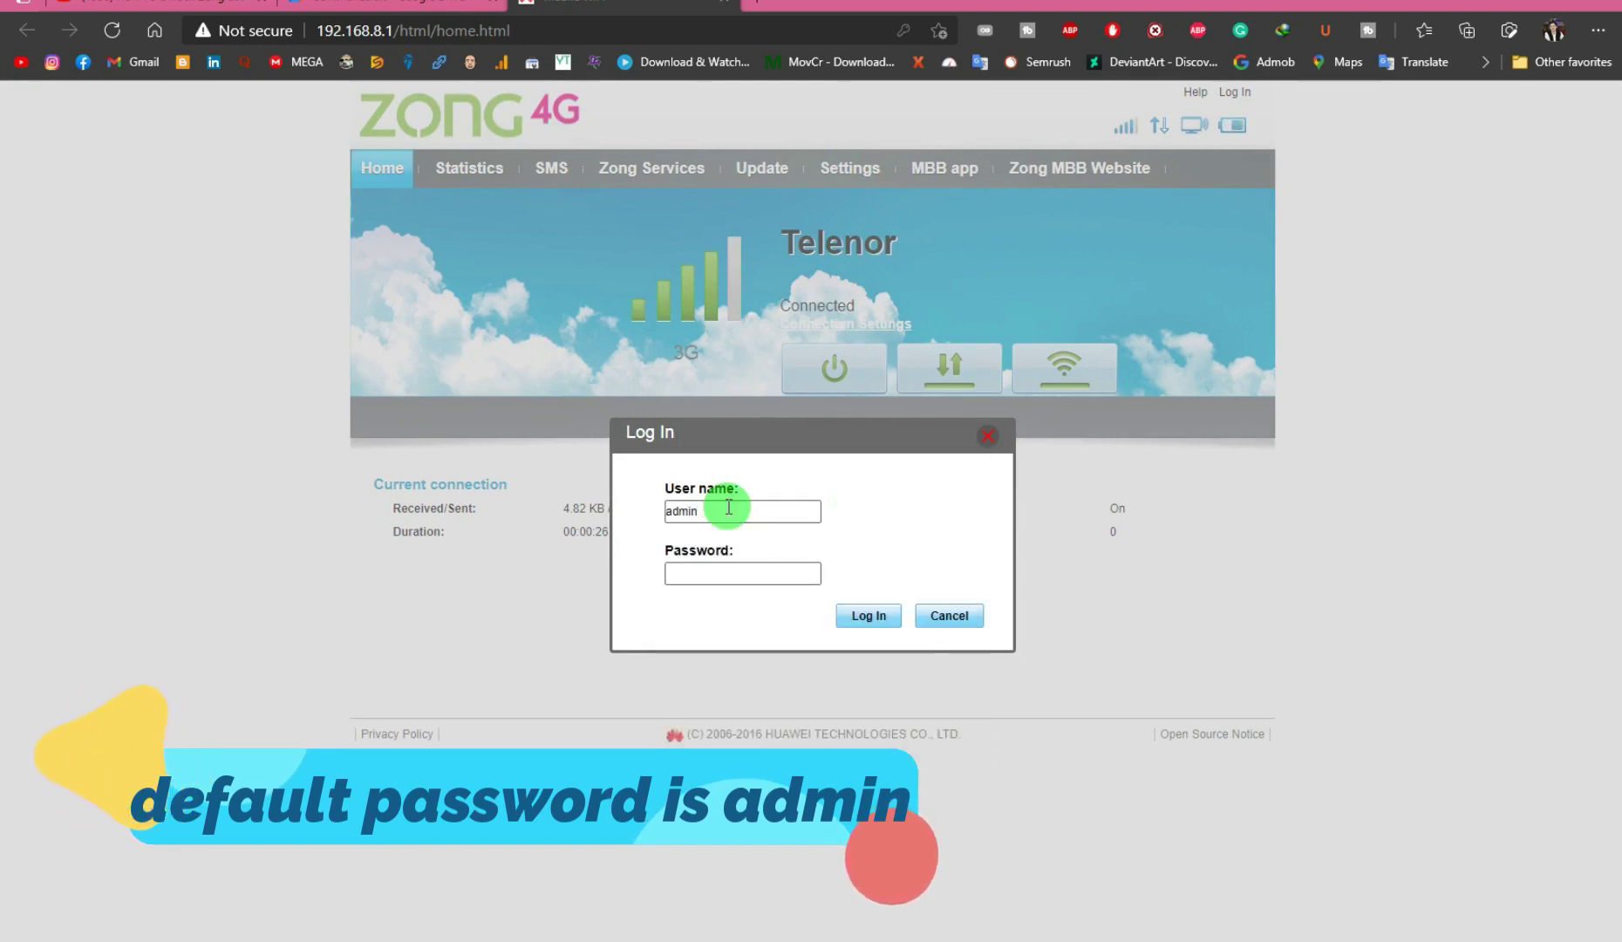
click(732, 575)
text(admin)
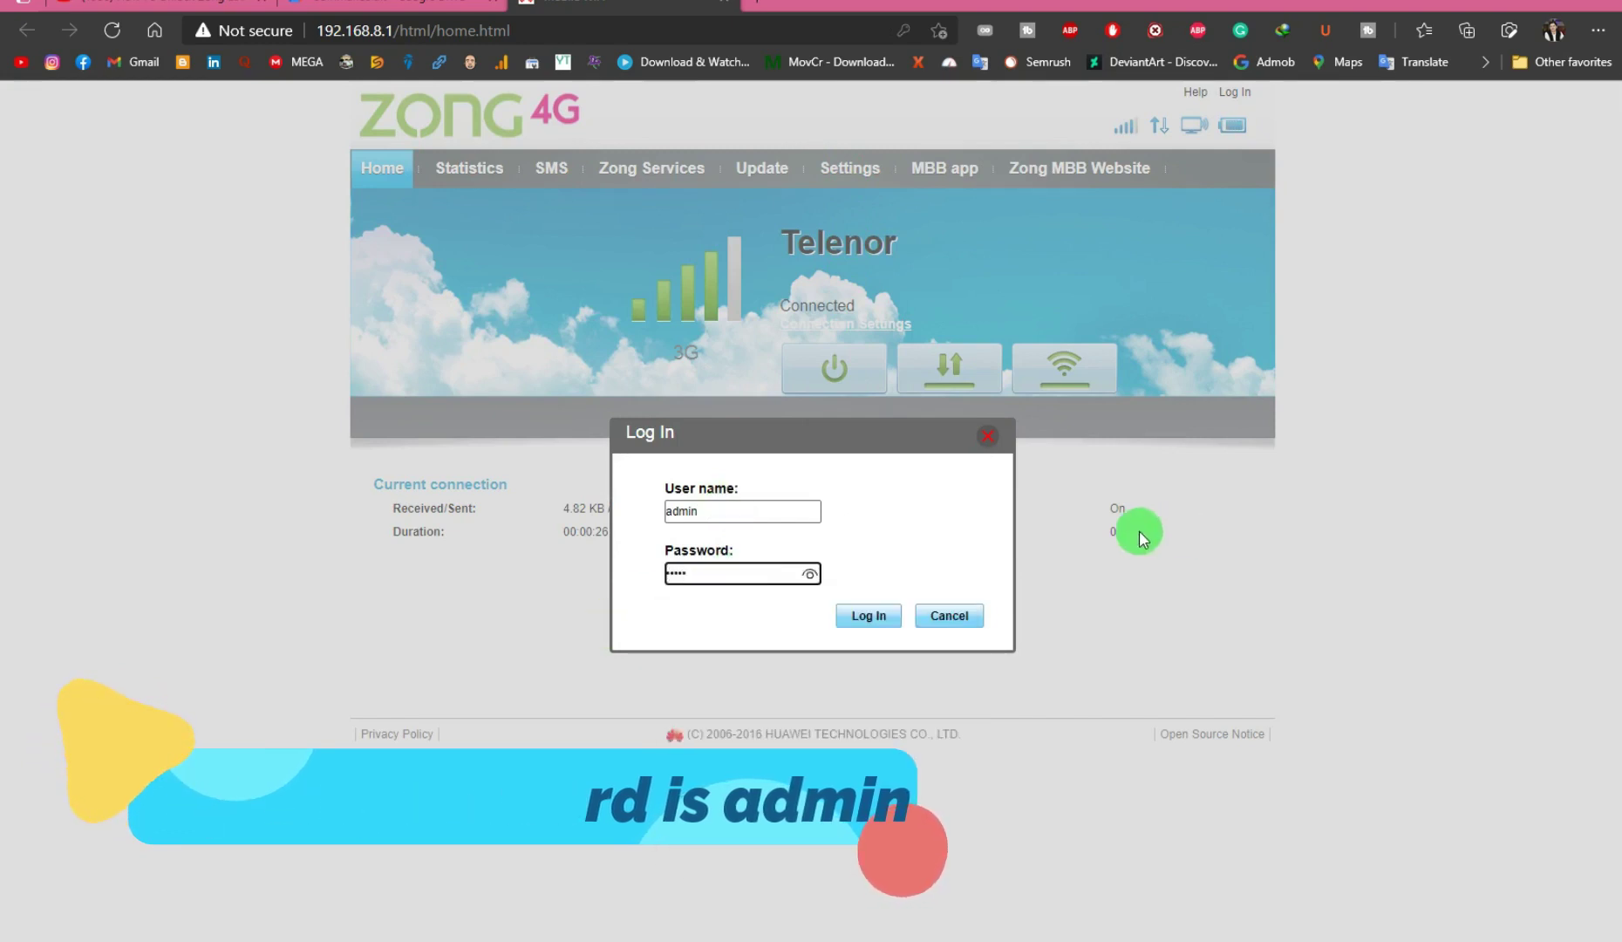
click(872, 619)
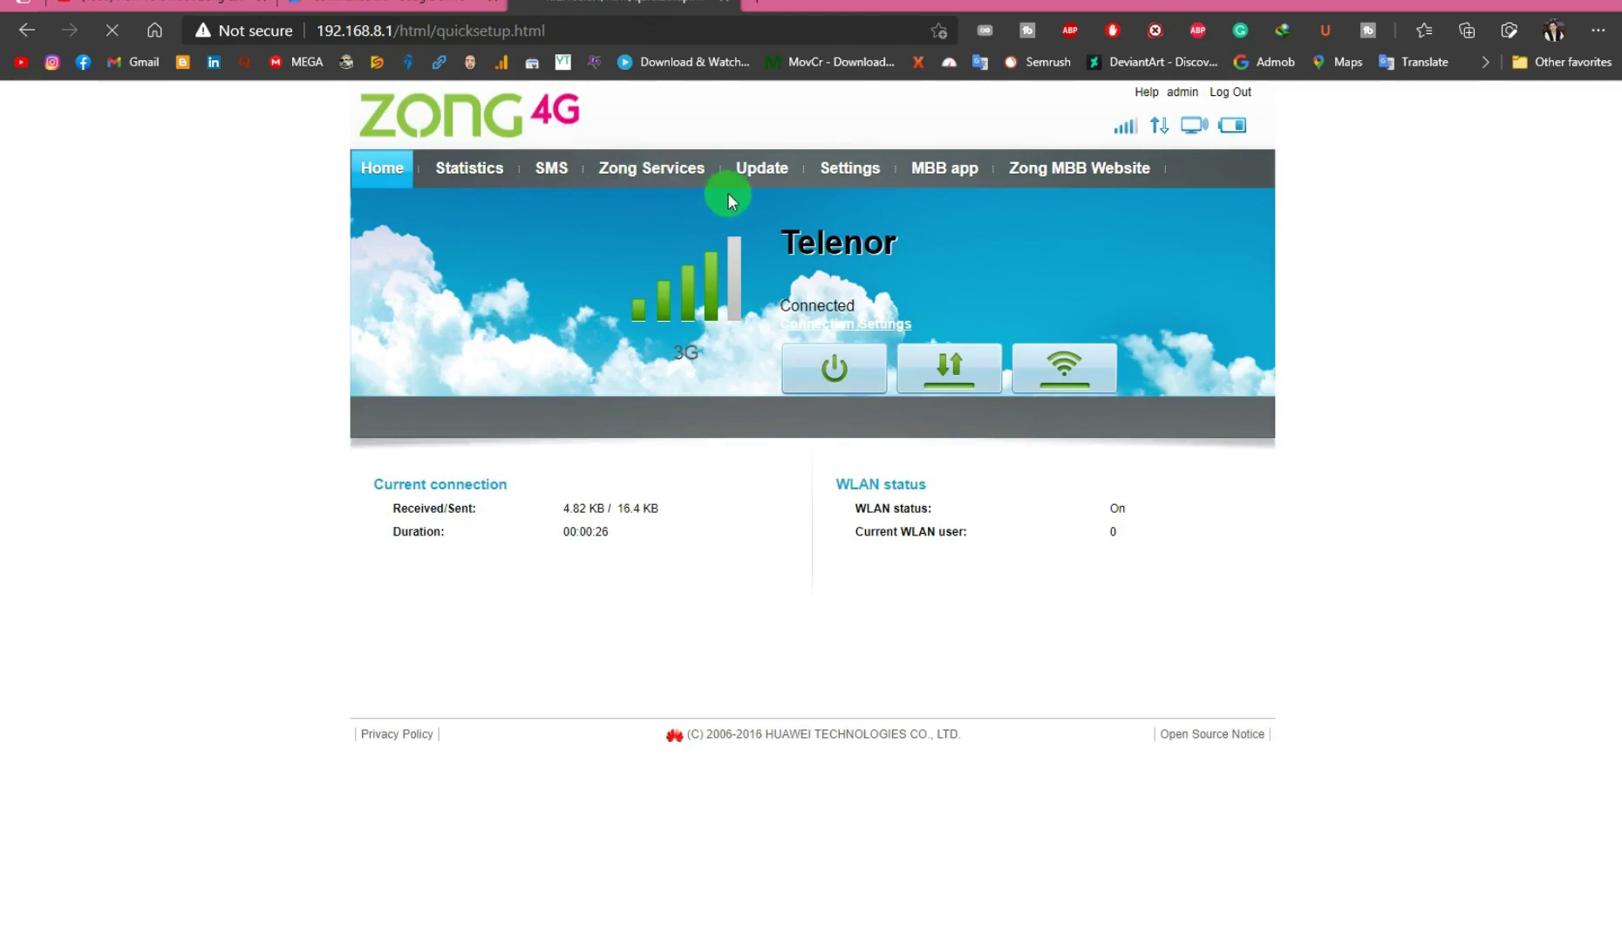
Open System > Device Information and highlight software version 21.323.01.00.306
click(839, 168)
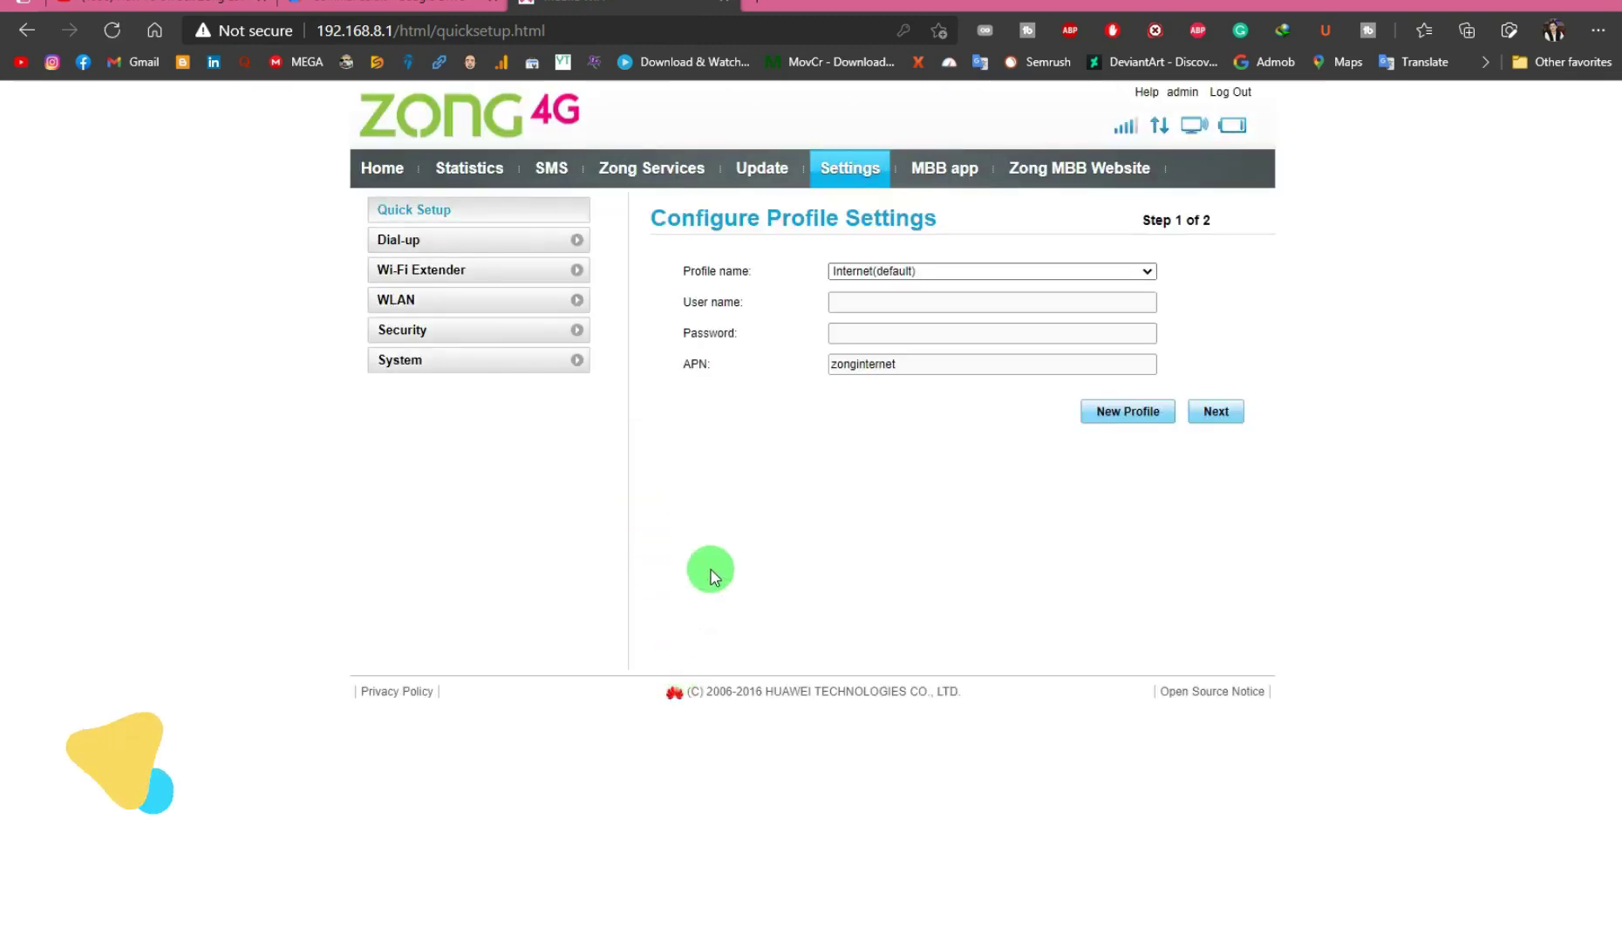
click(478, 360)
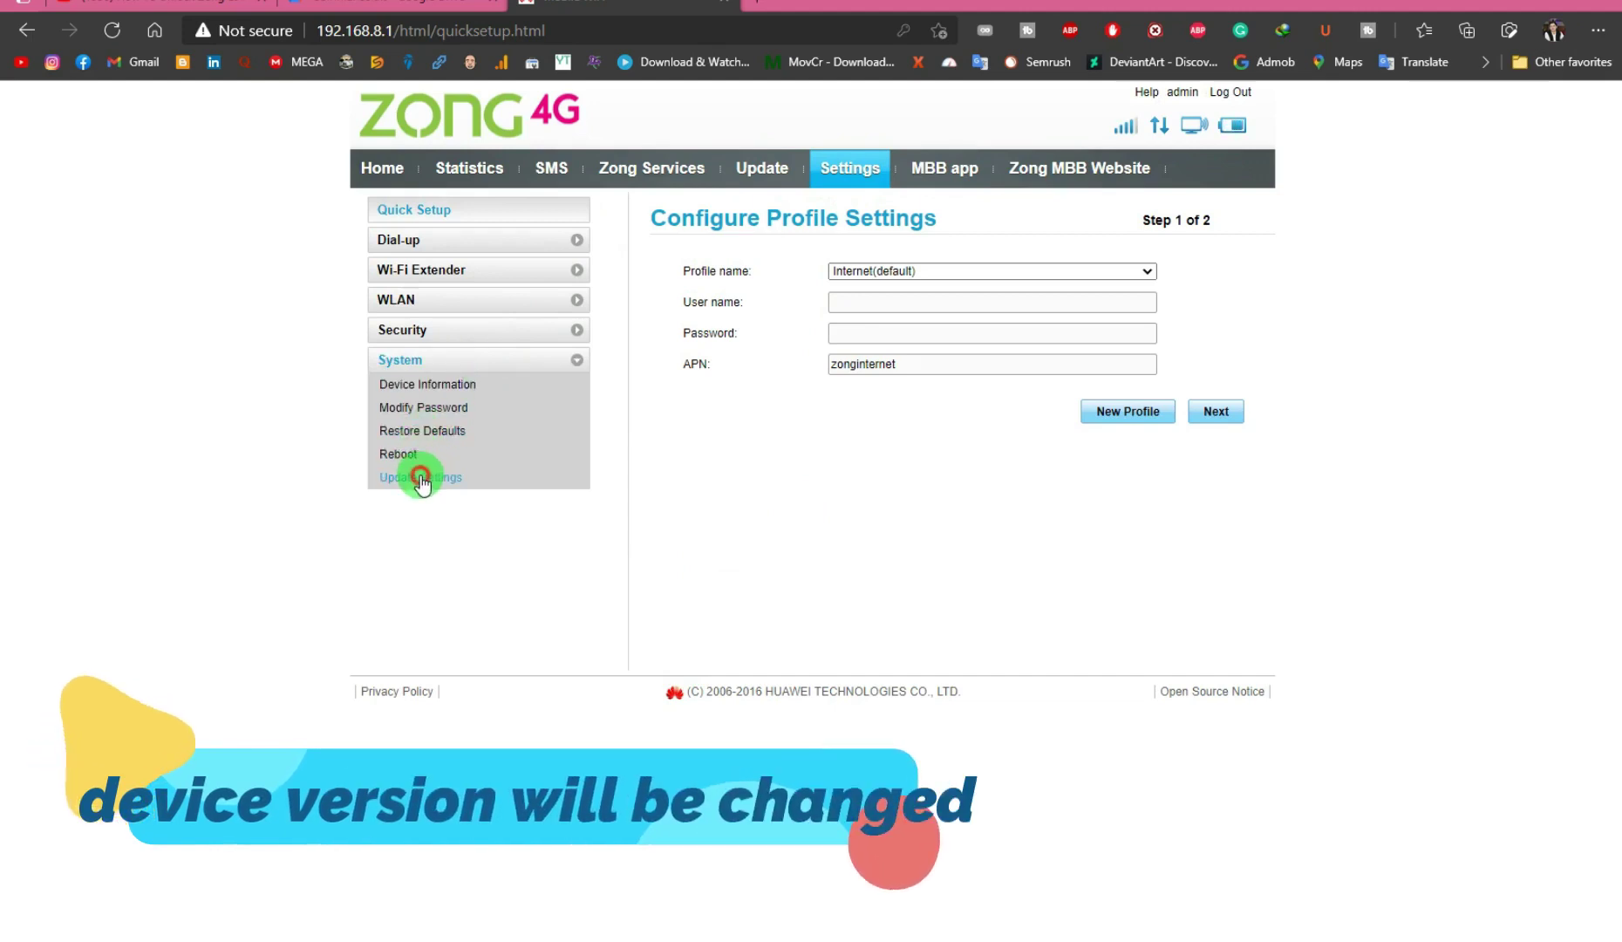
click(443, 386)
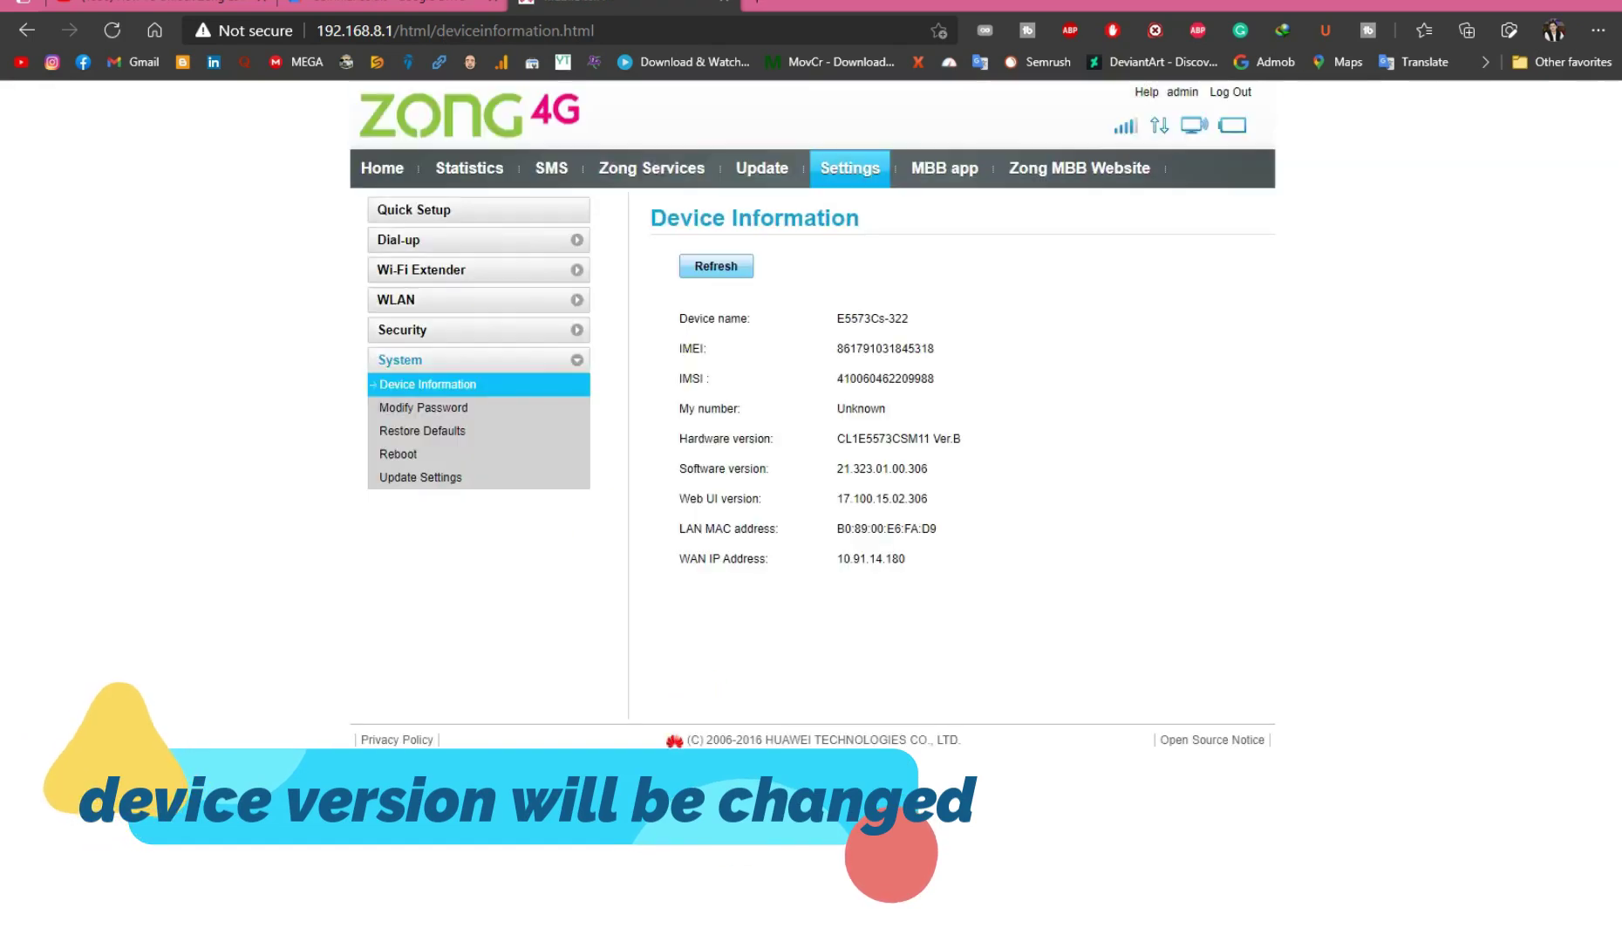
drag(931, 469, 820, 468)
click(933, 506)
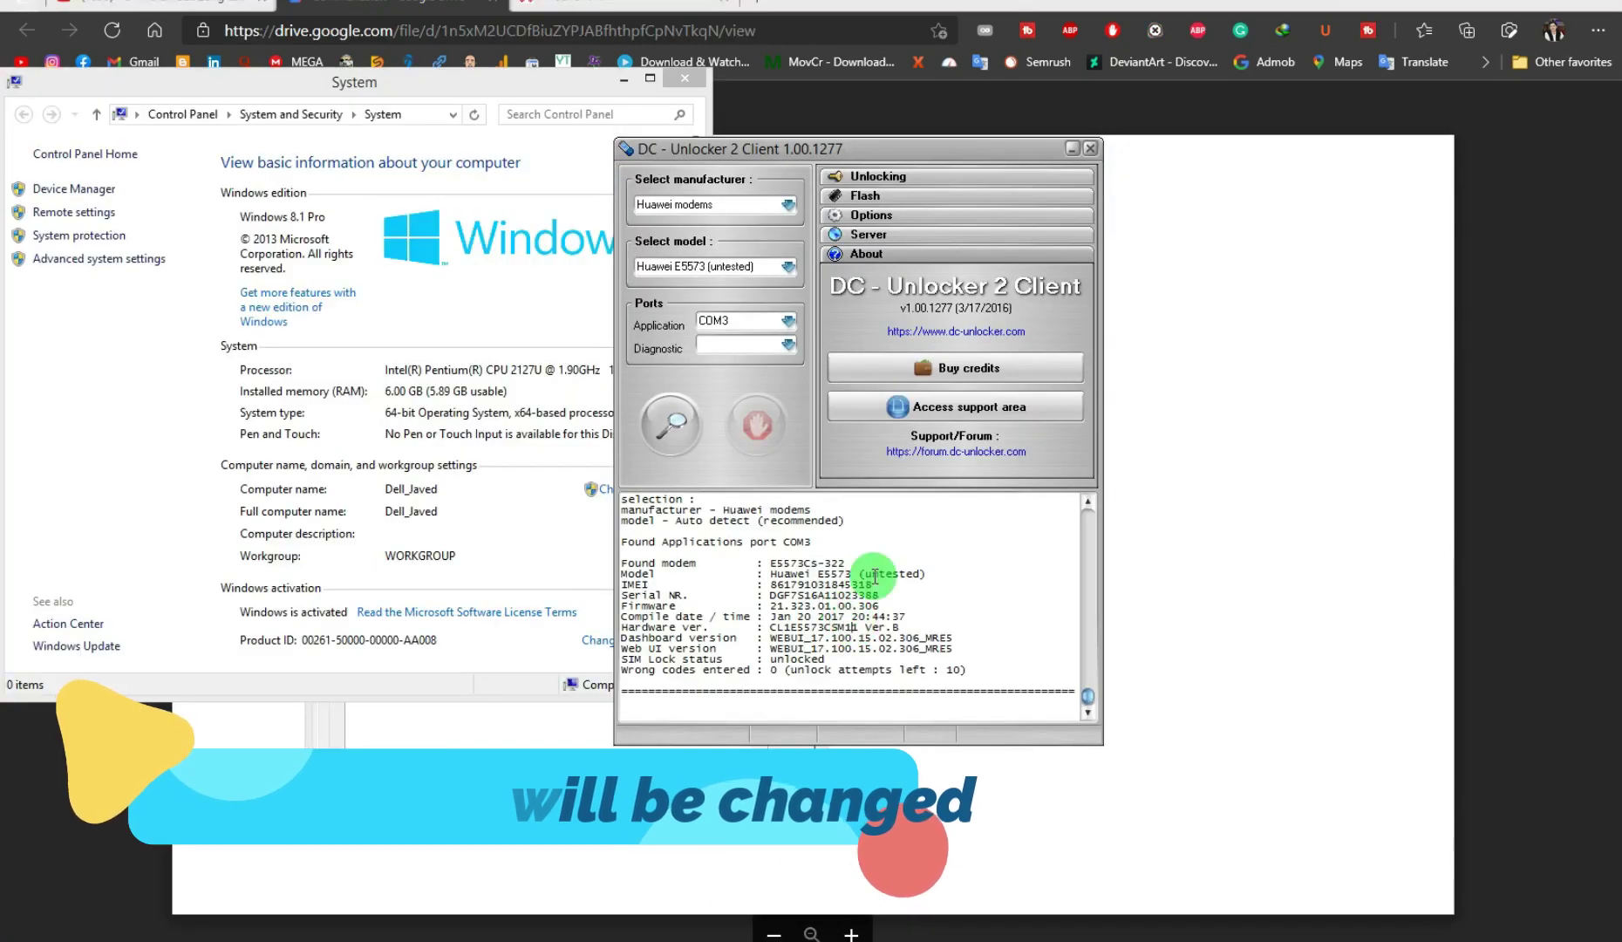
Copy the modem's IMEI from the DC-Unlocker log, then open the imei generator folder
drag(873, 573, 770, 586)
right_click(771, 586)
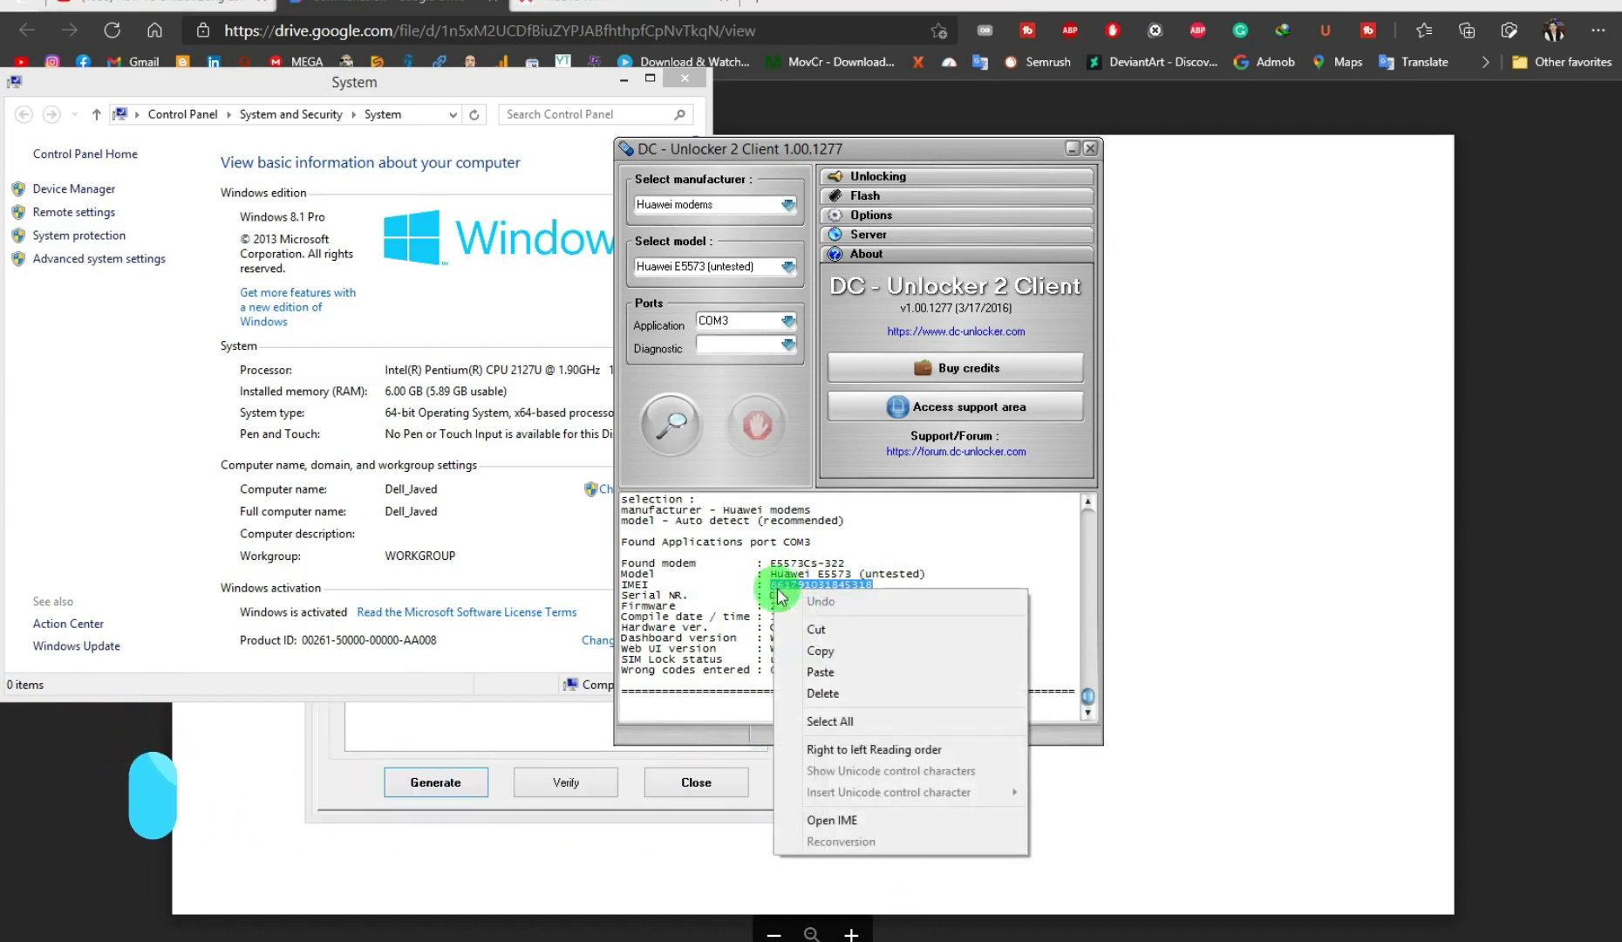
click(839, 643)
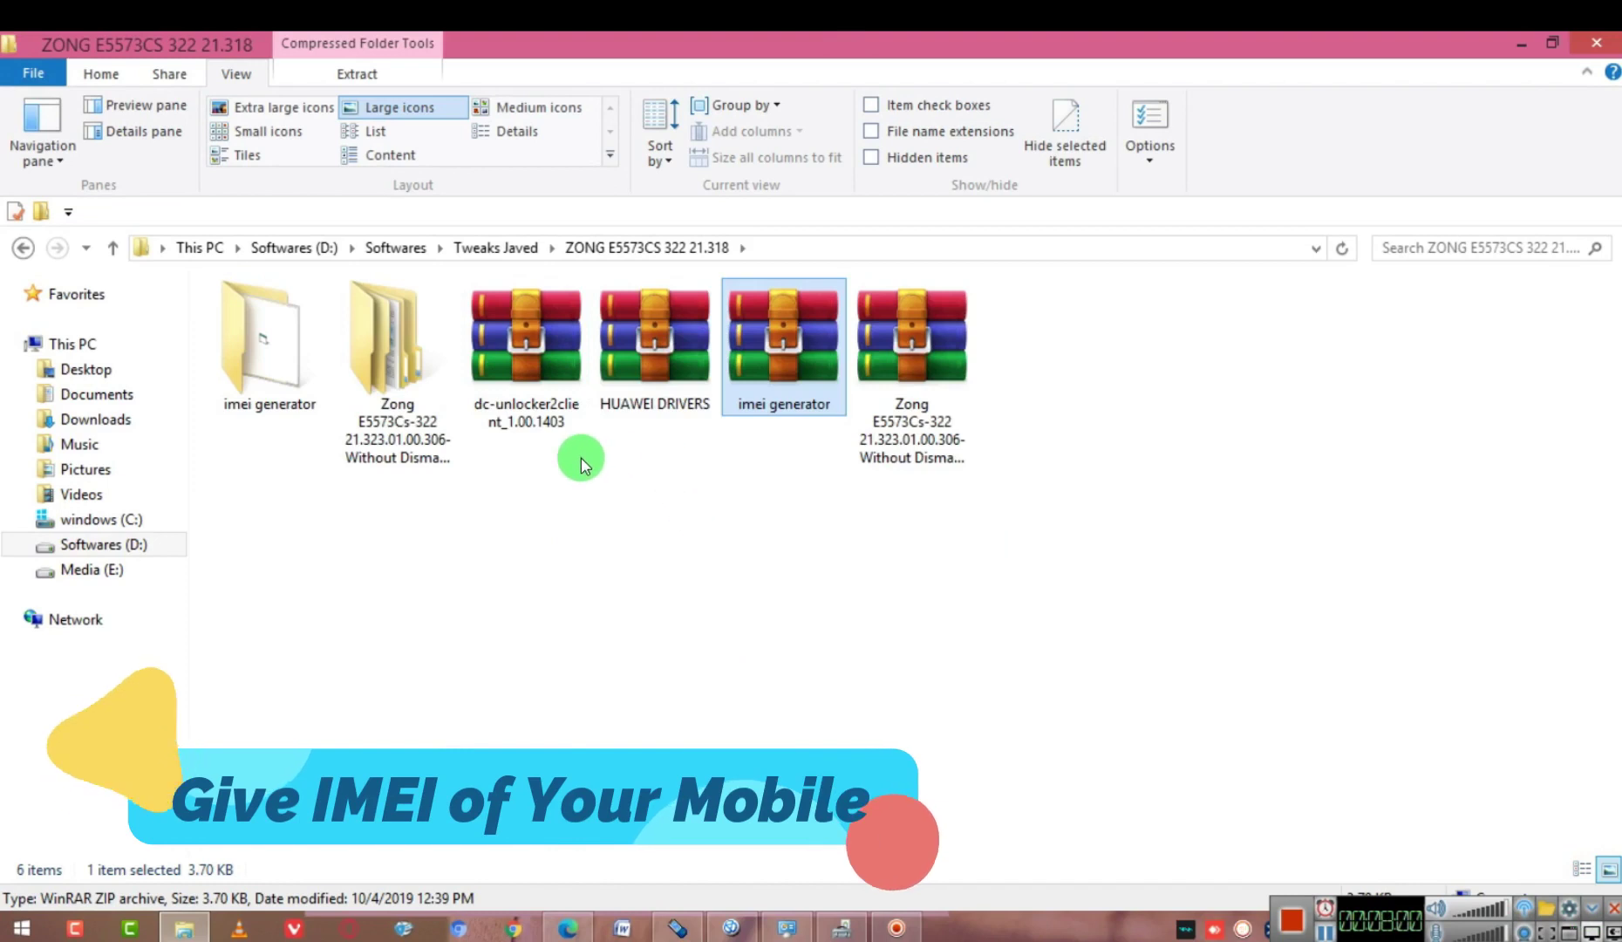
double_click(291, 370)
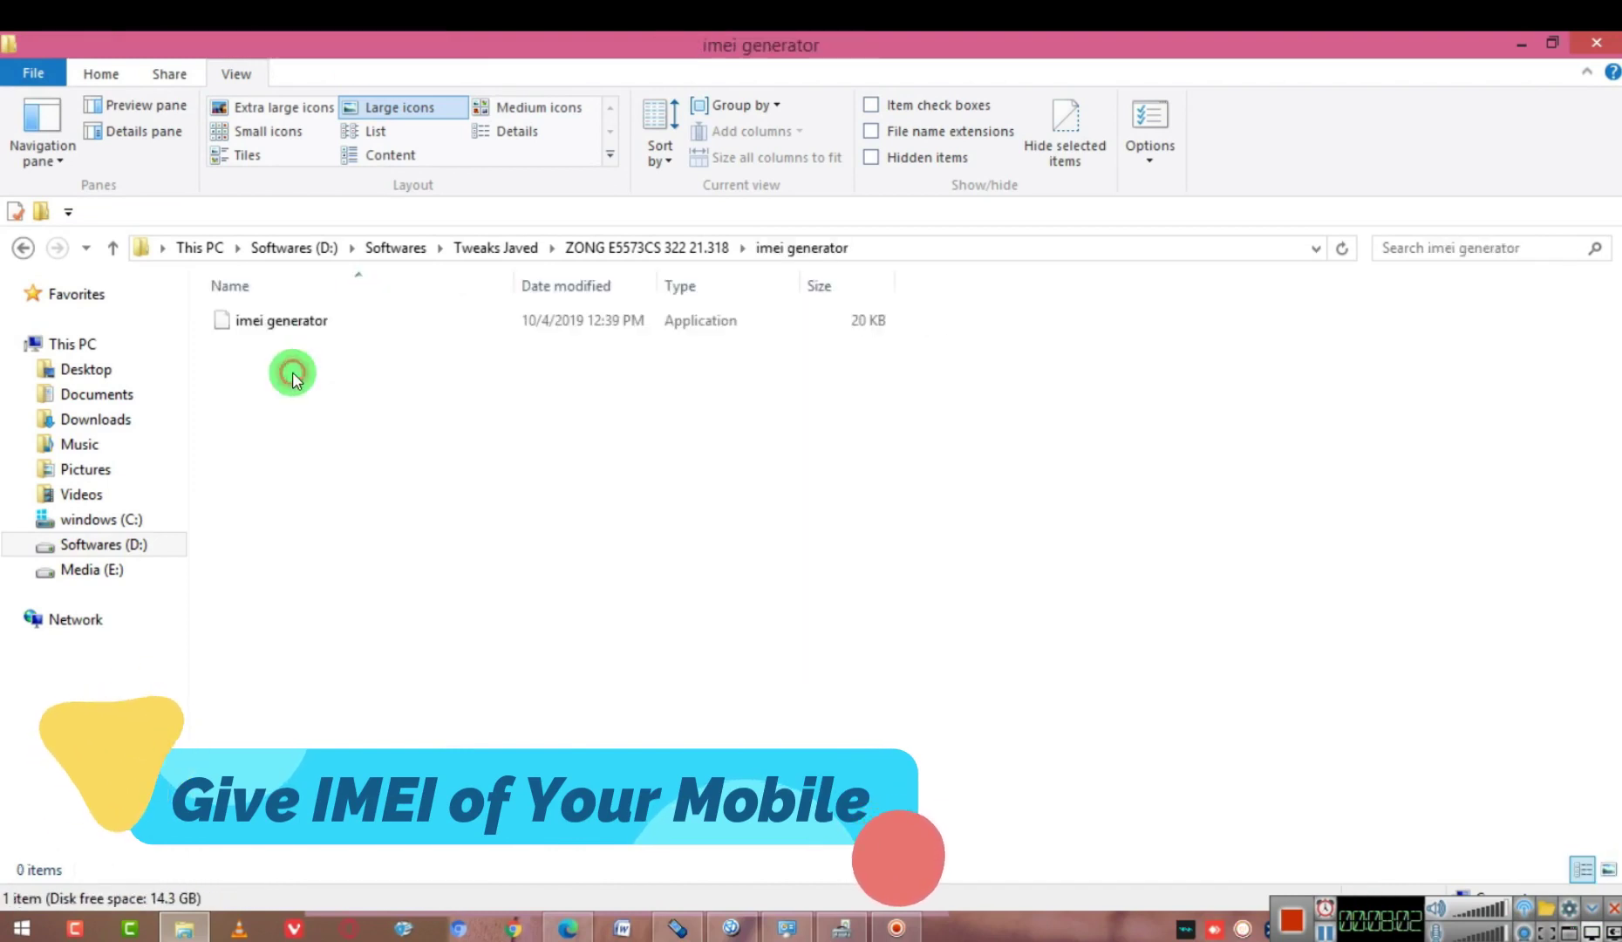
Launch the imei generator and arrange its Form1 window alongside DC-Unlocker, ready for the IMEI
double_click(328, 324)
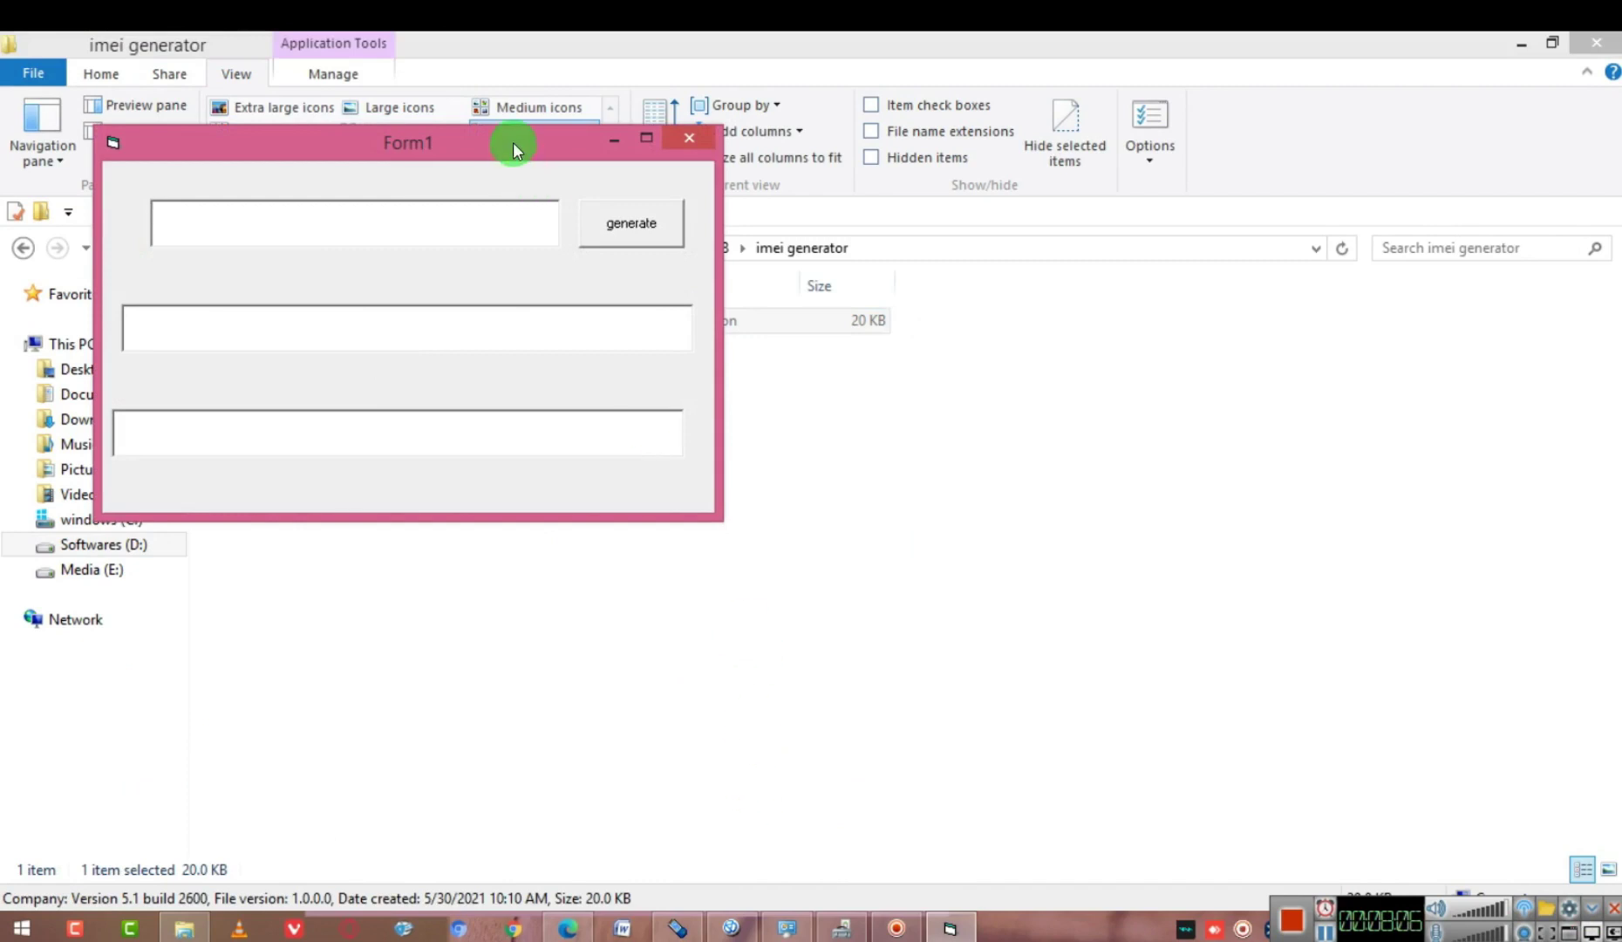
drag(514, 142, 708, 390)
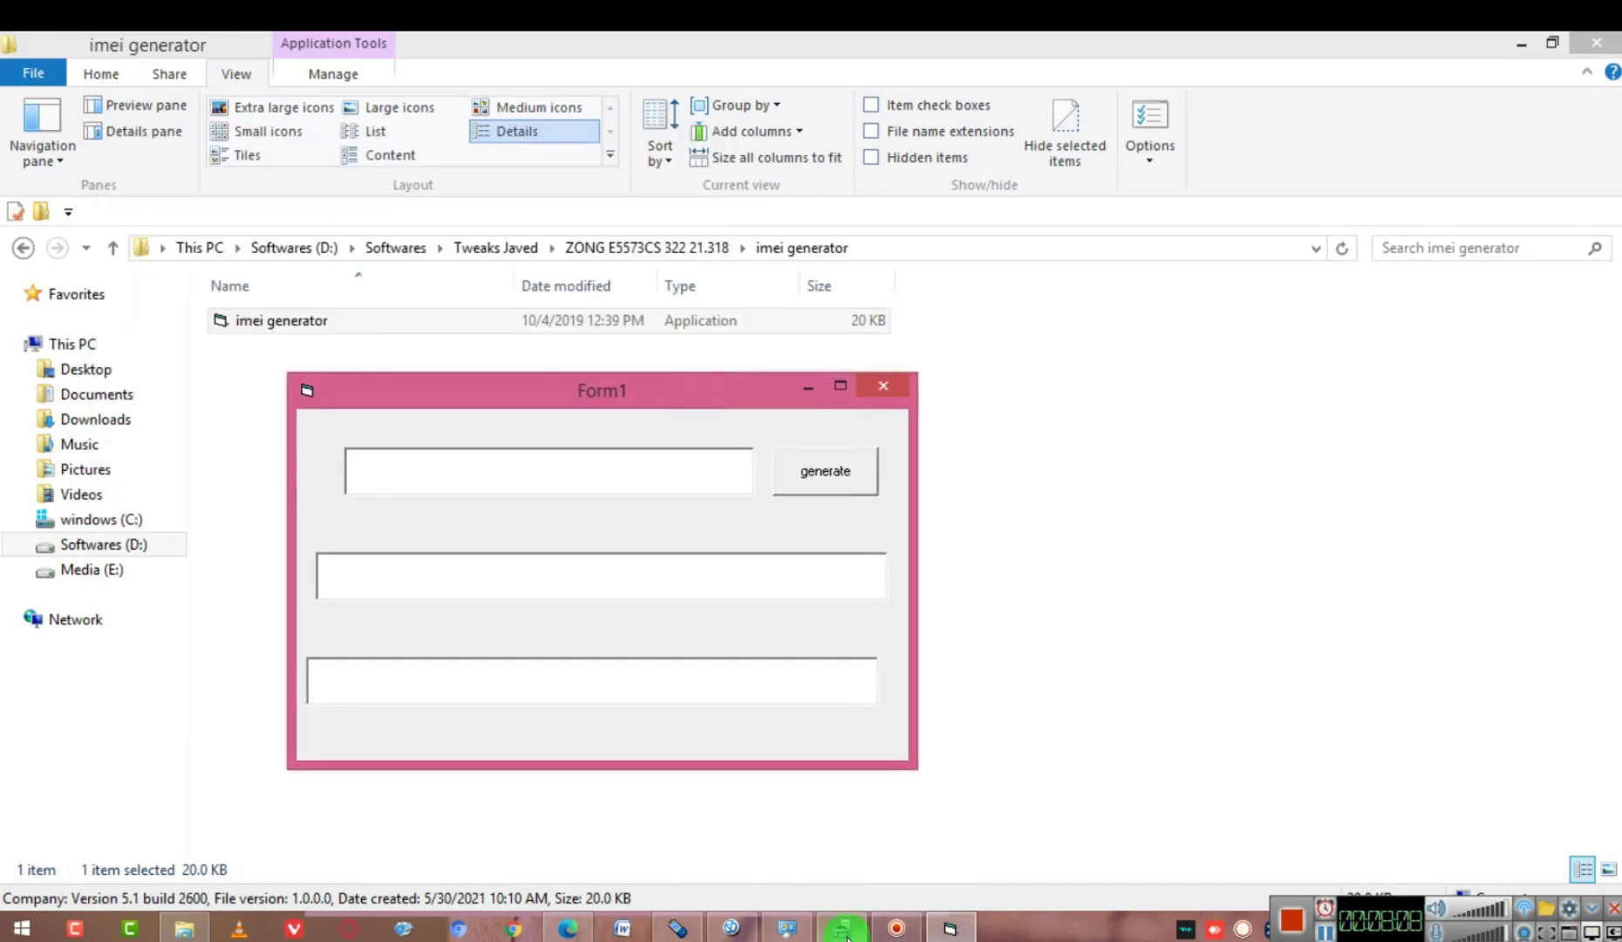
click(679, 927)
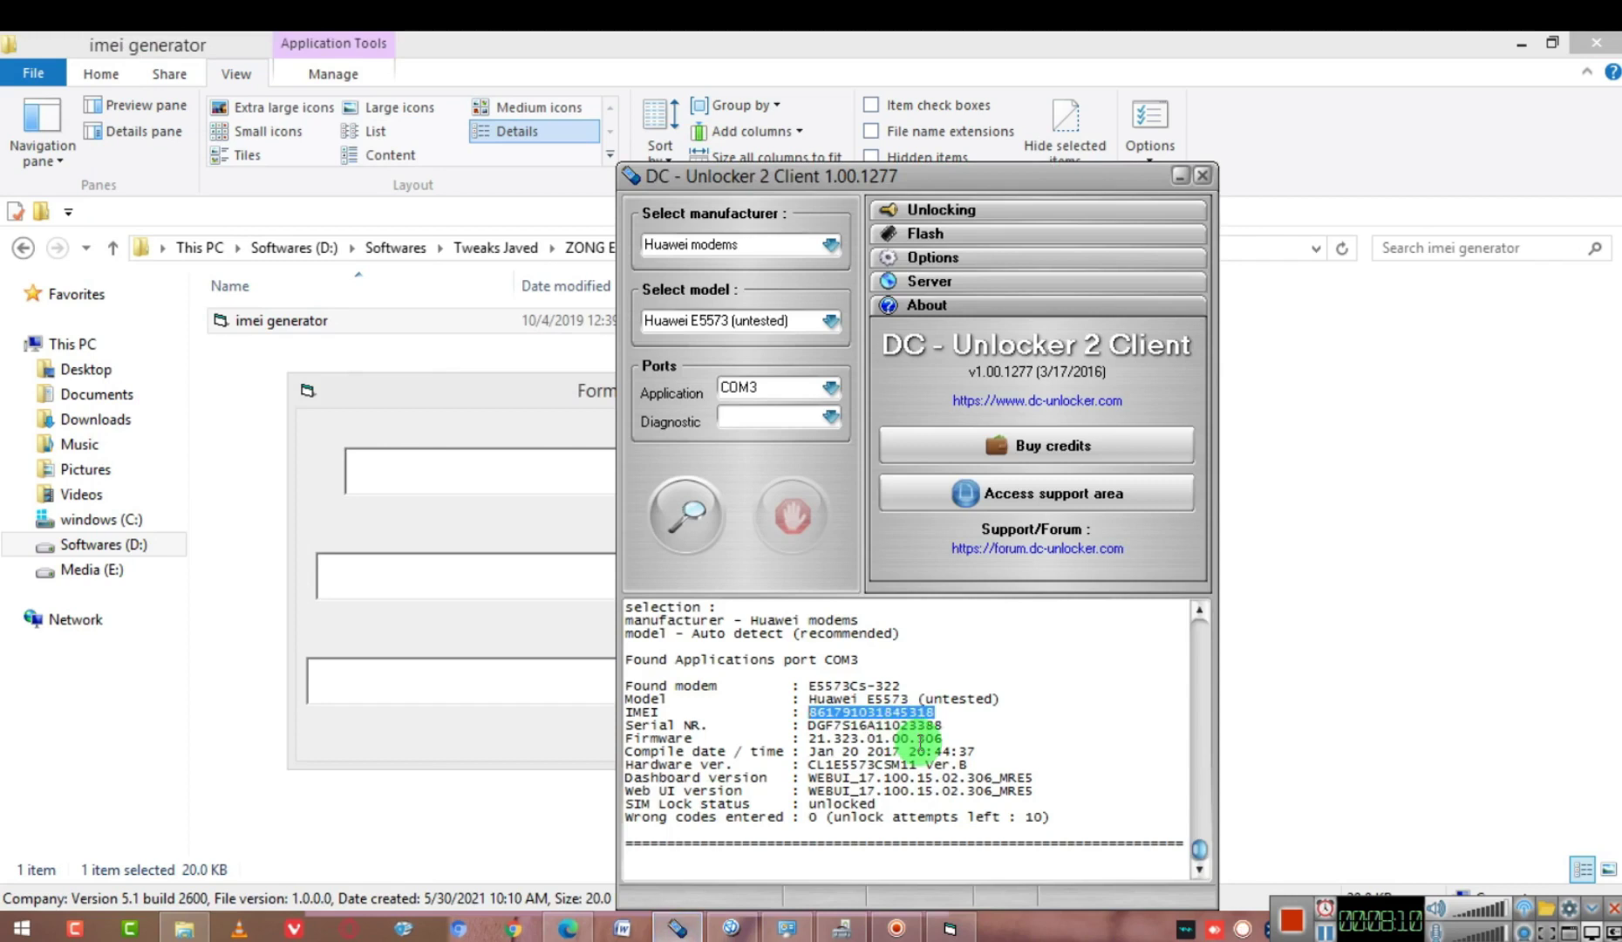
click(406, 433)
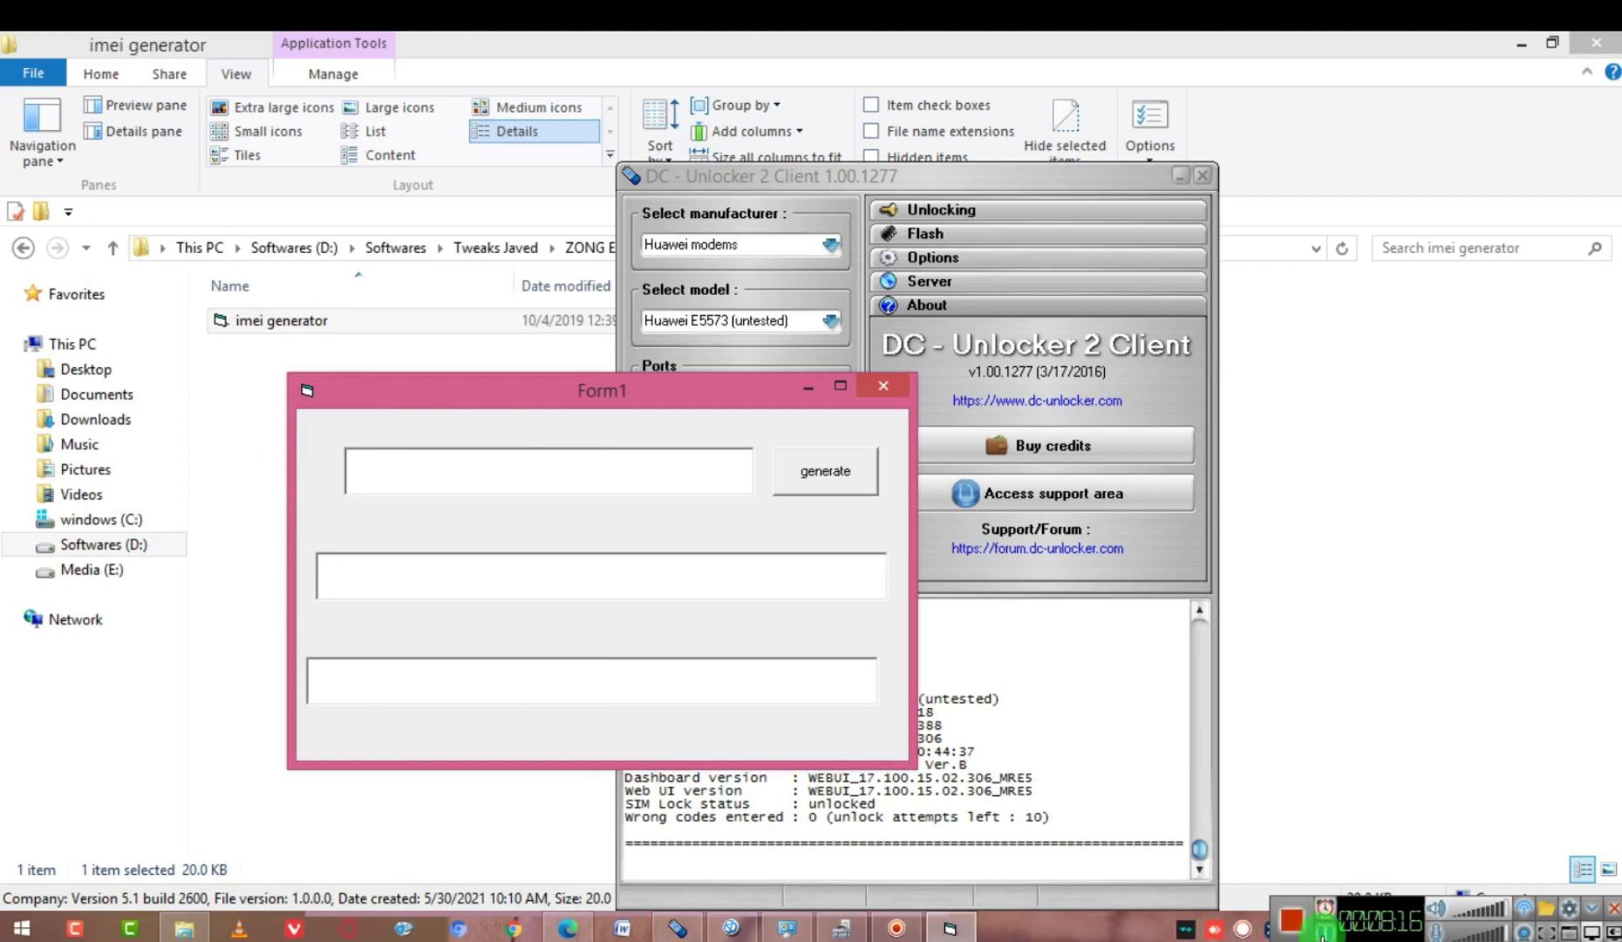
click(778, 633)
click(210, 291)
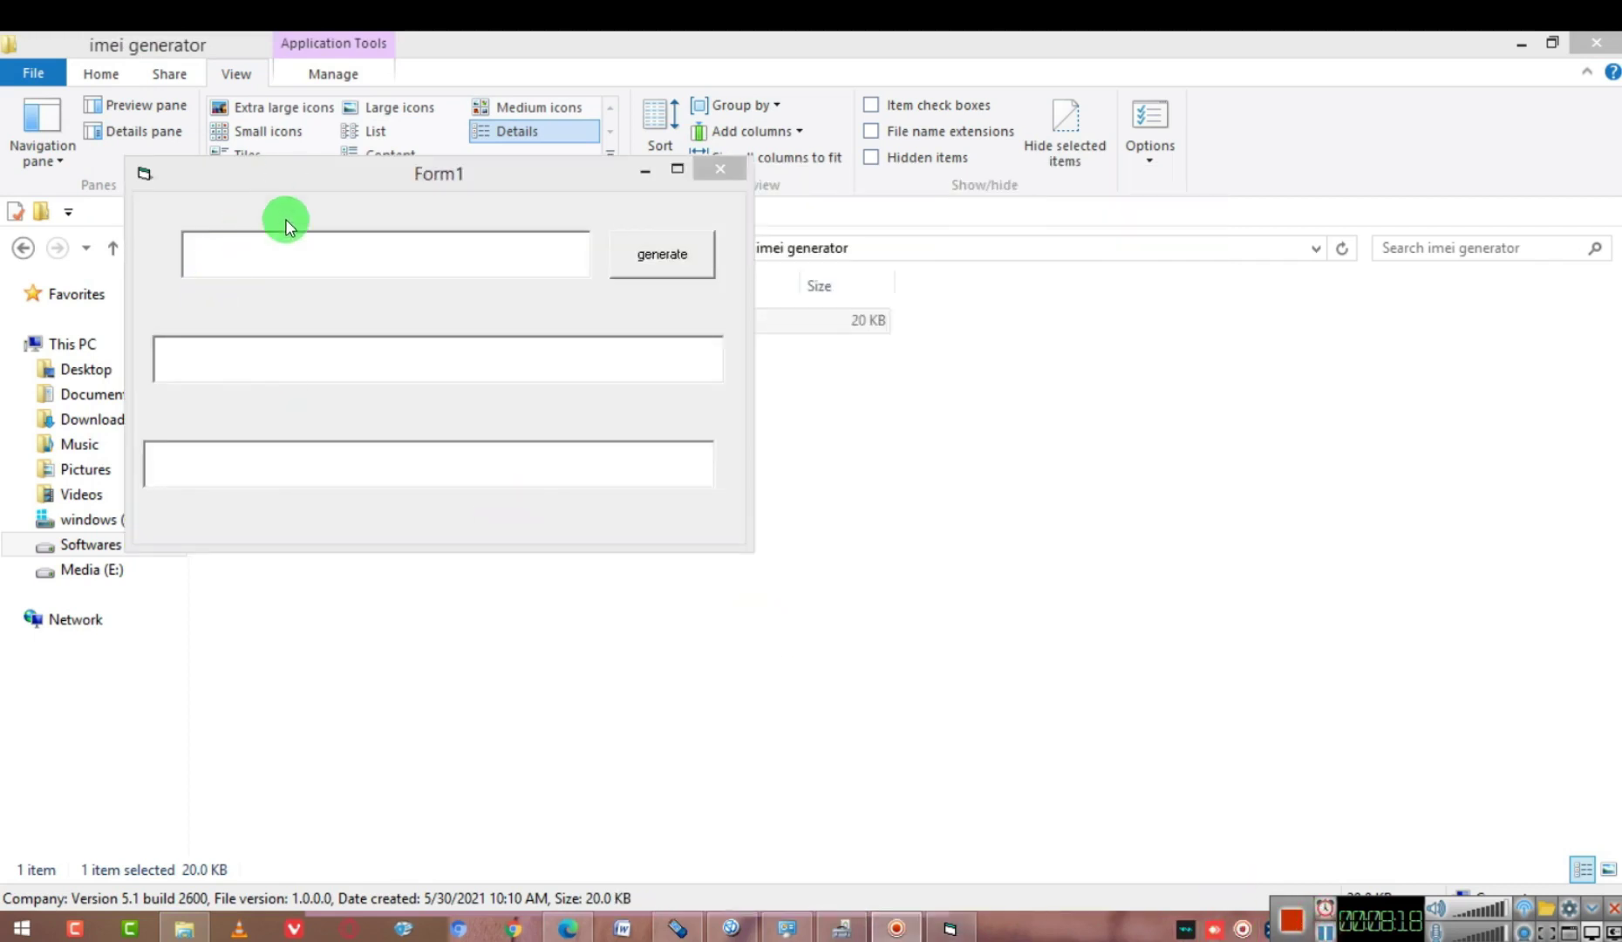
click(289, 245)
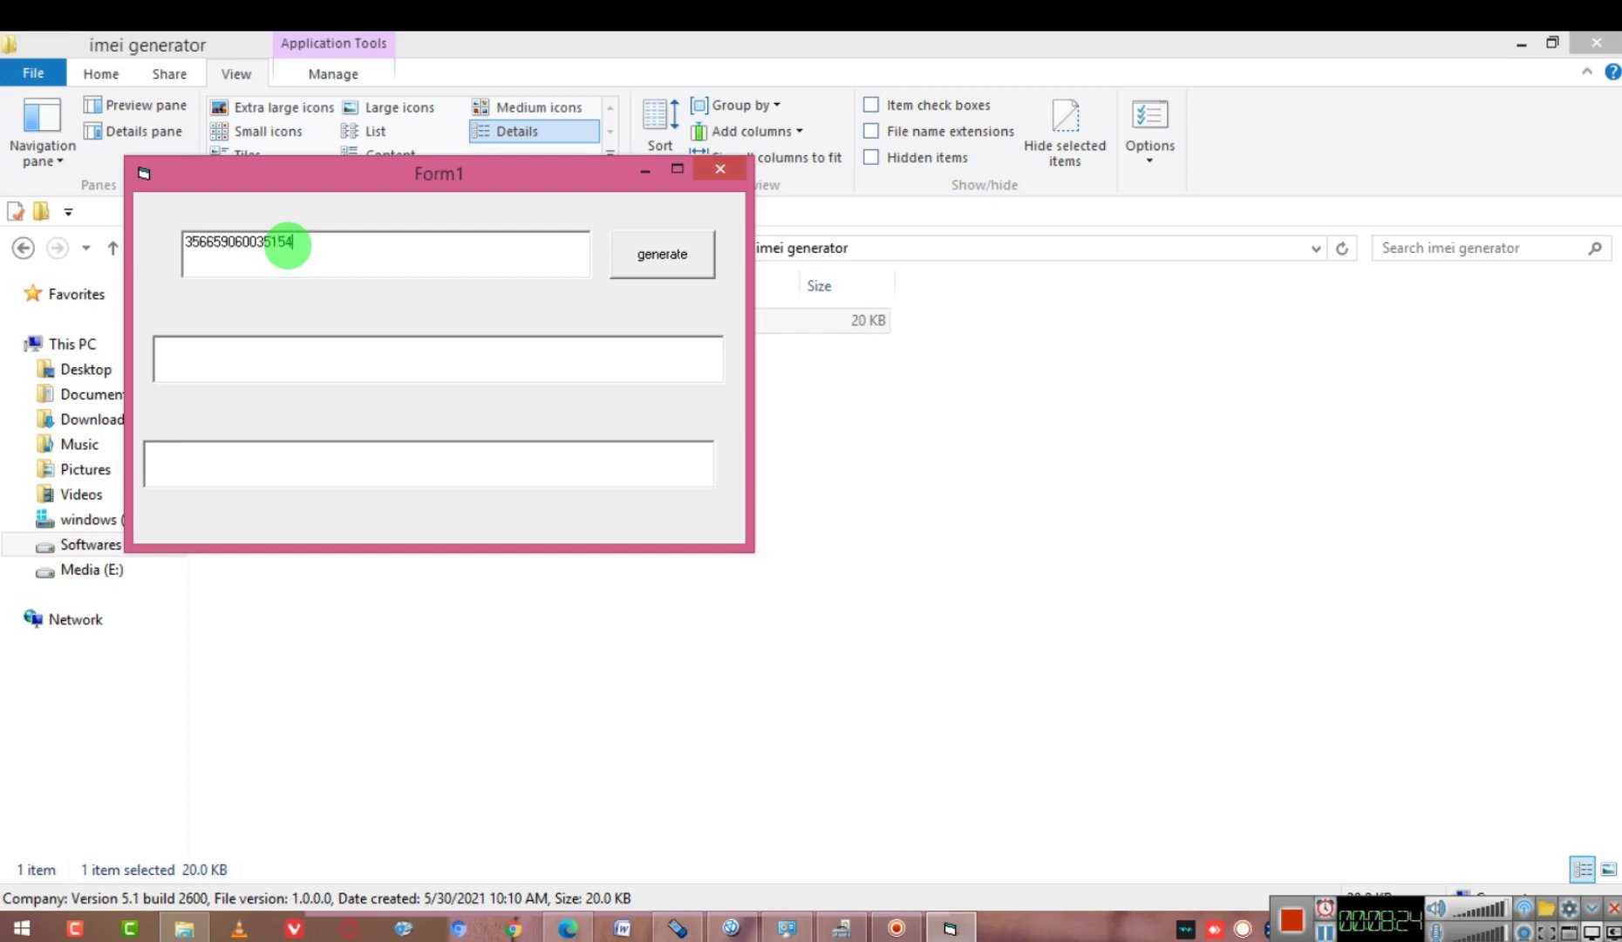
Generate the AT^NVWREX=0,0,16 command, select it, and place the caret on DC-Unlocker's command line
click(655, 271)
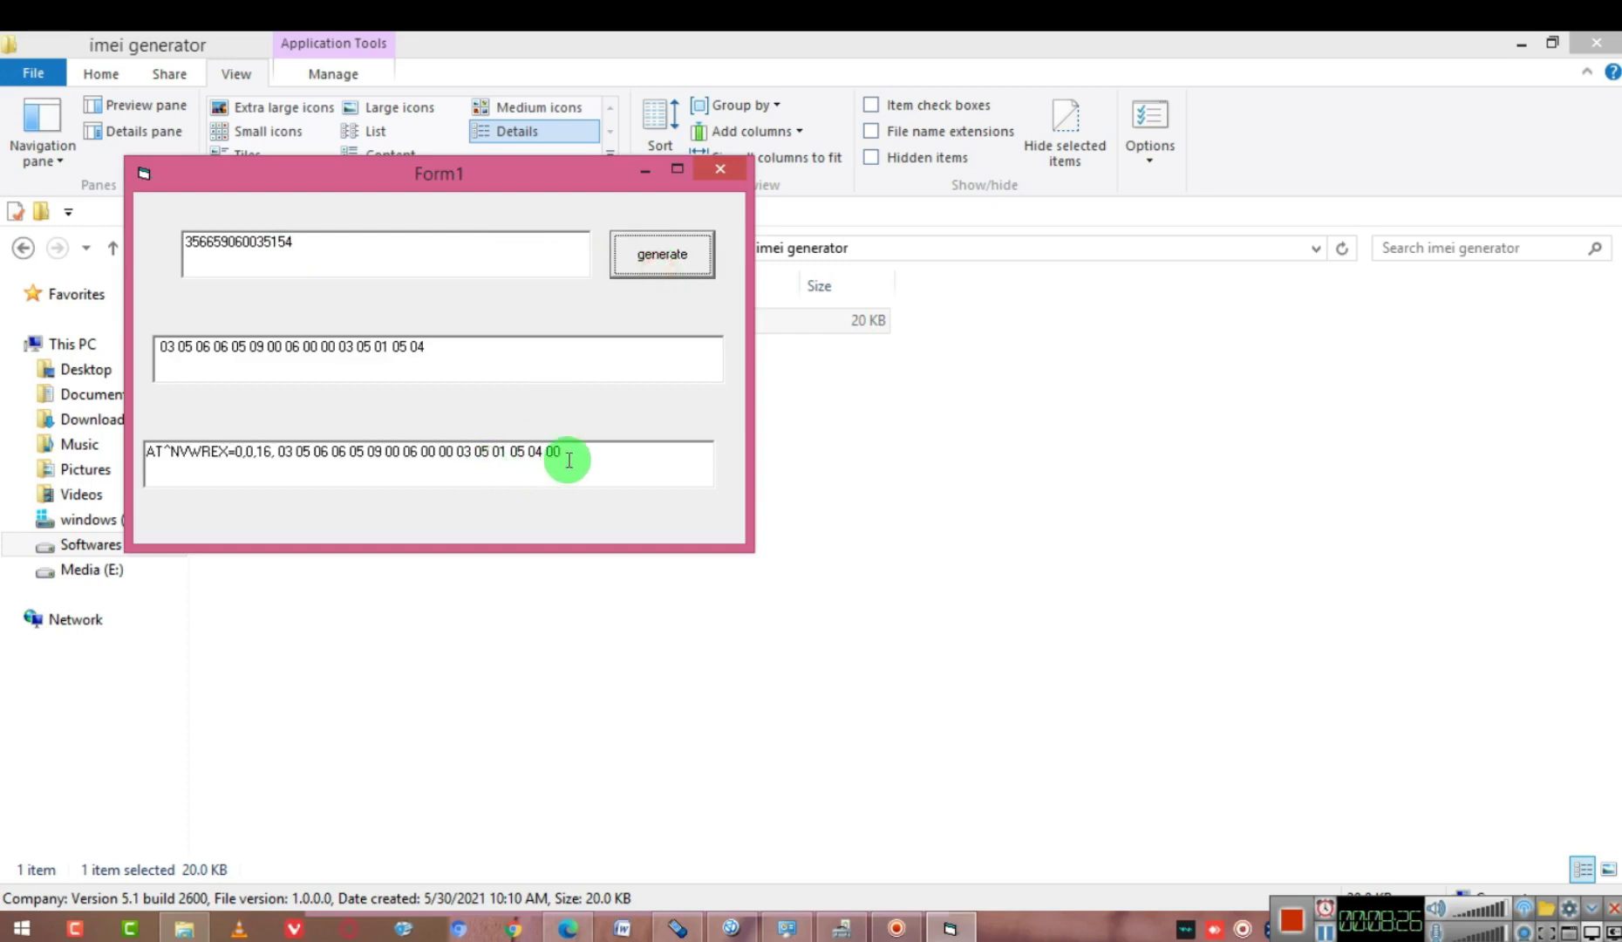
drag(568, 455, 137, 504)
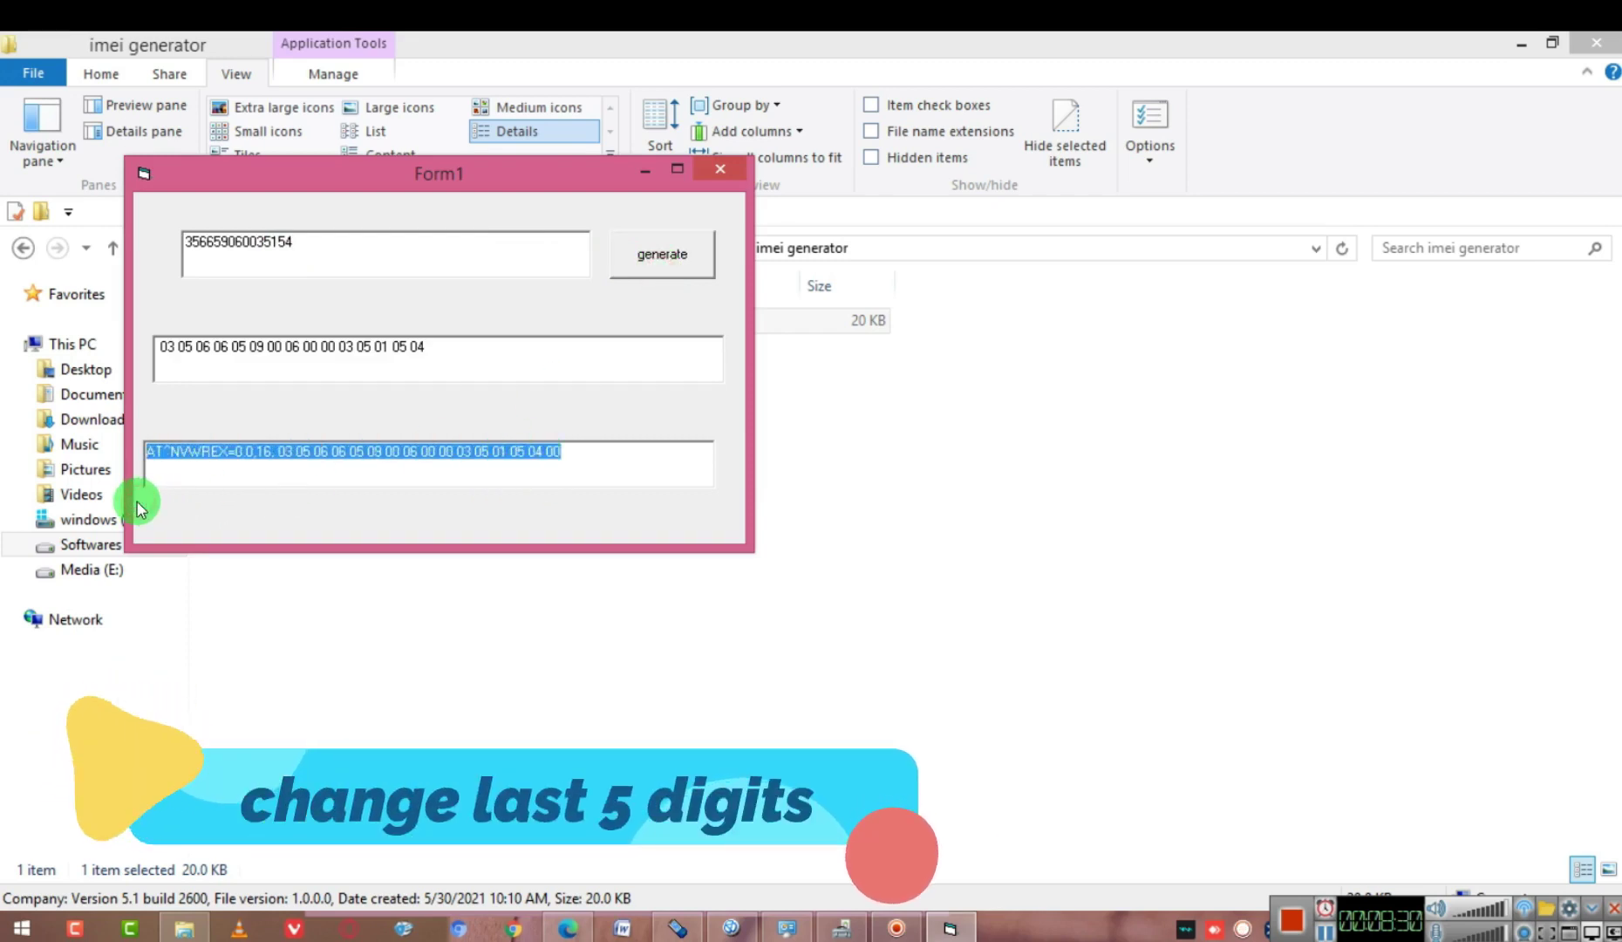
click(678, 929)
click(827, 872)
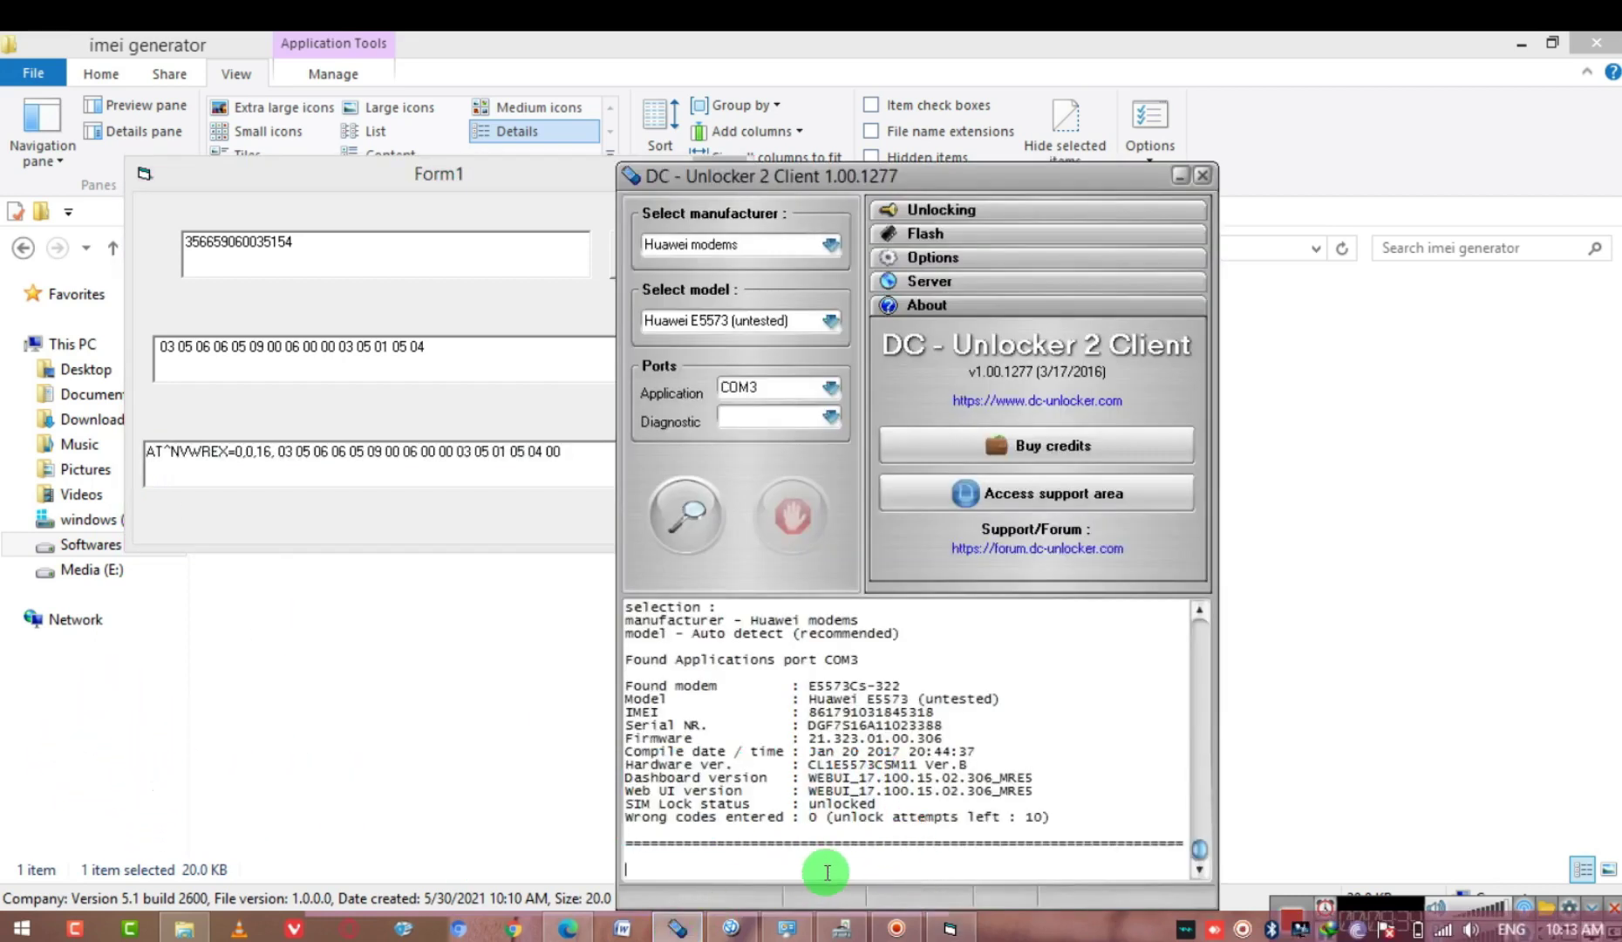
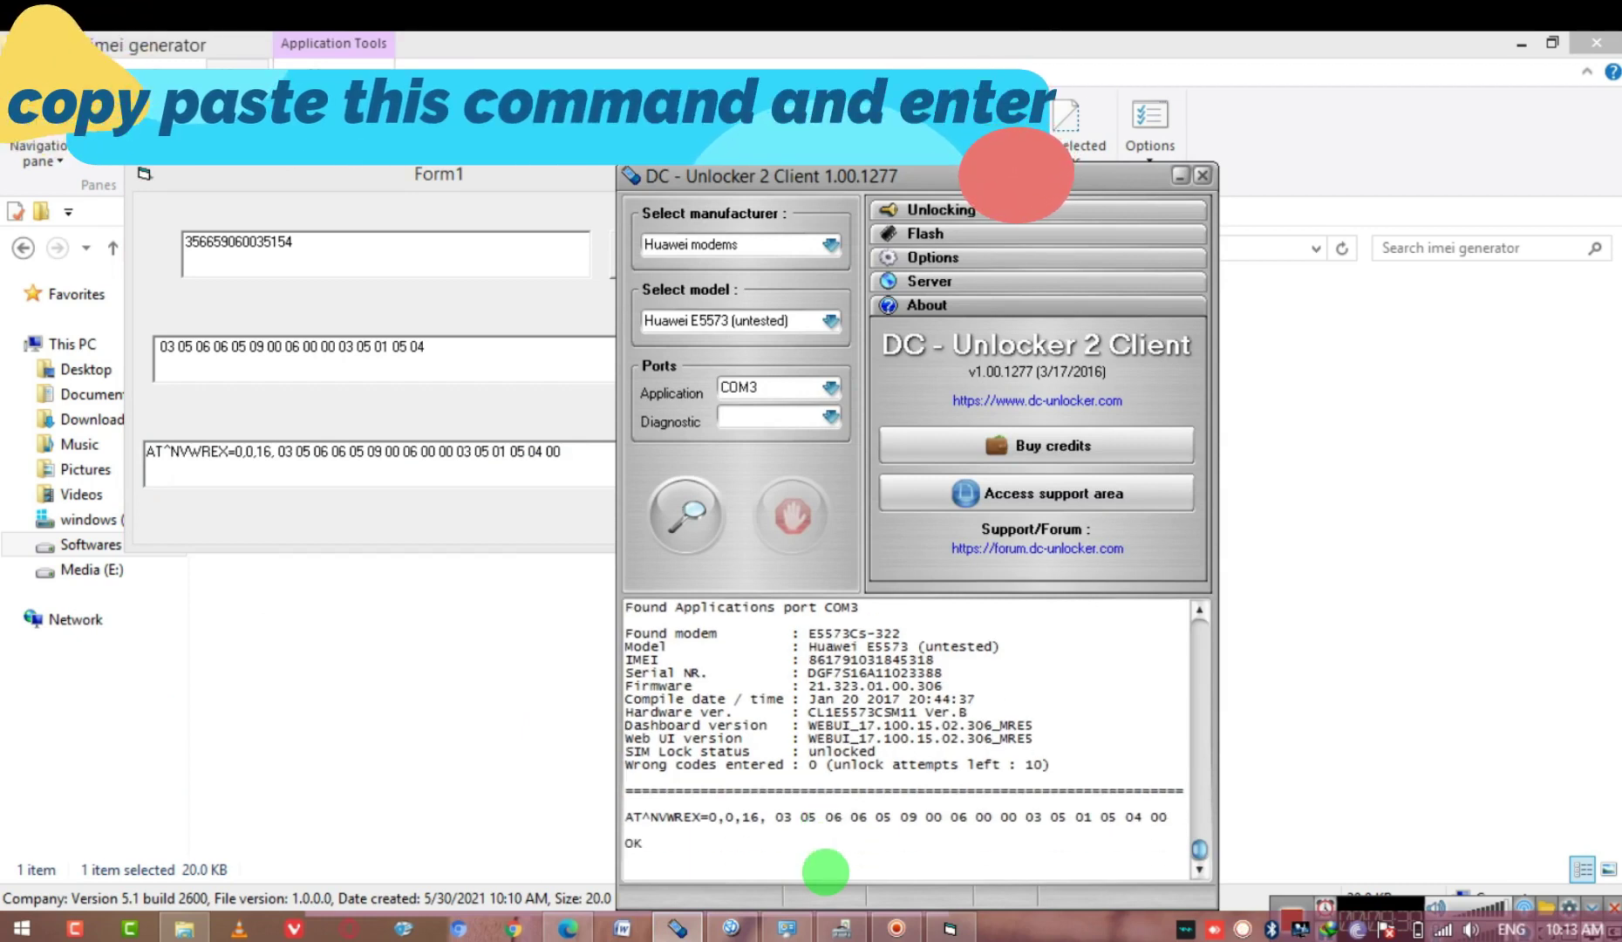
Switch to the Commands.txt tab in Google Drive and select the at^inforbu command line
click(565, 928)
click(462, 48)
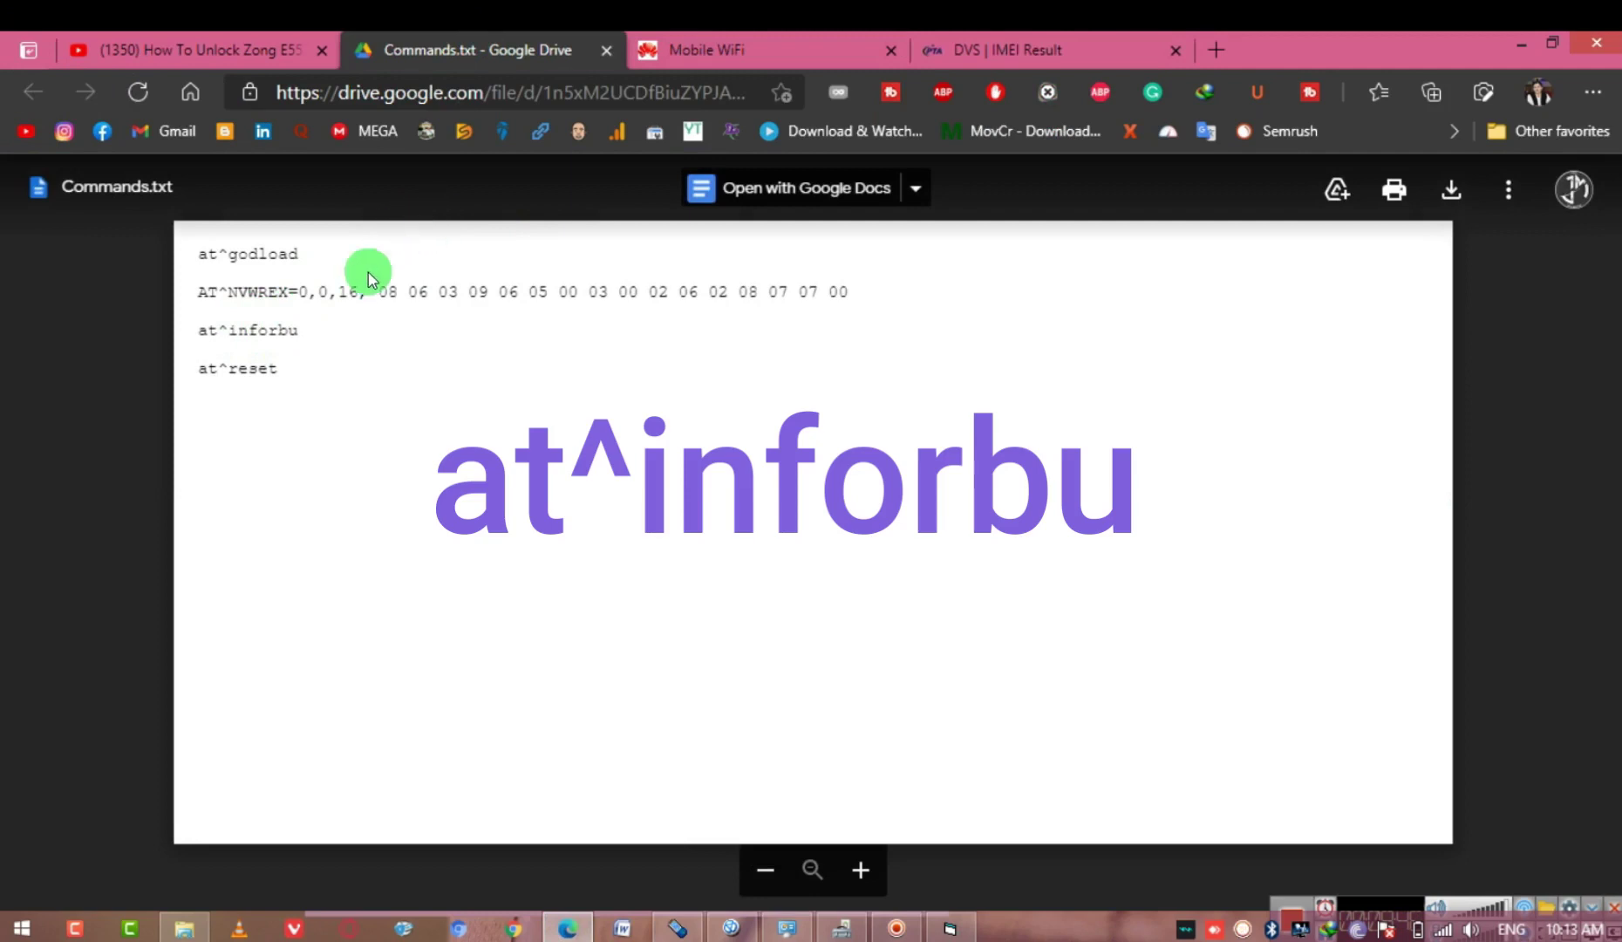
drag(201, 329, 354, 321)
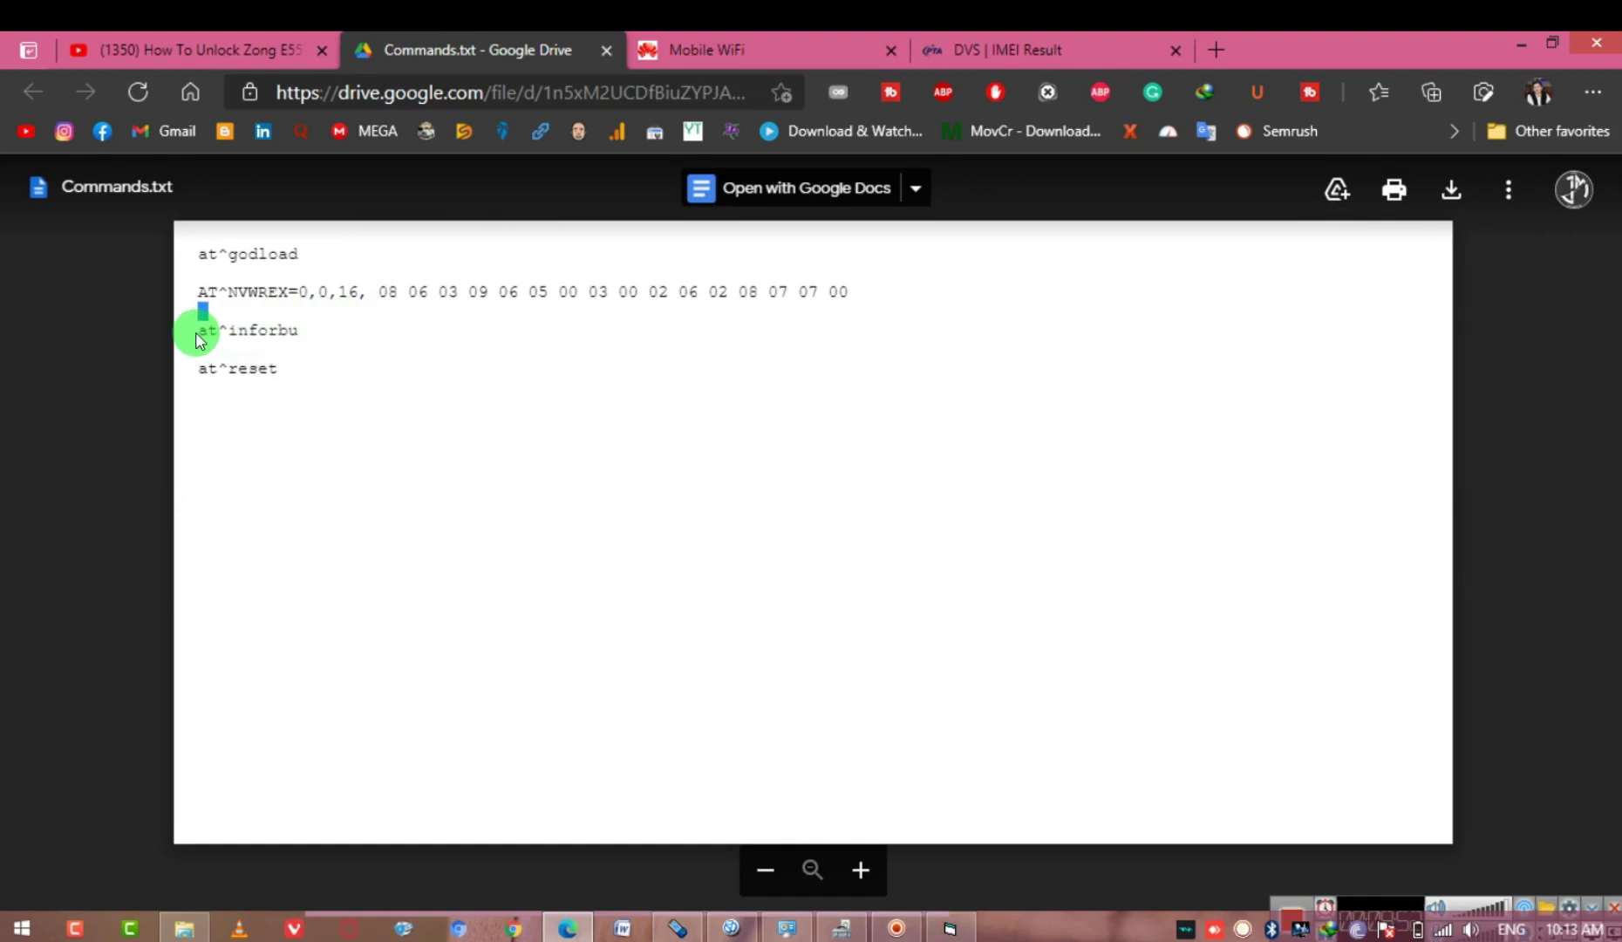
drag(201, 332, 294, 330)
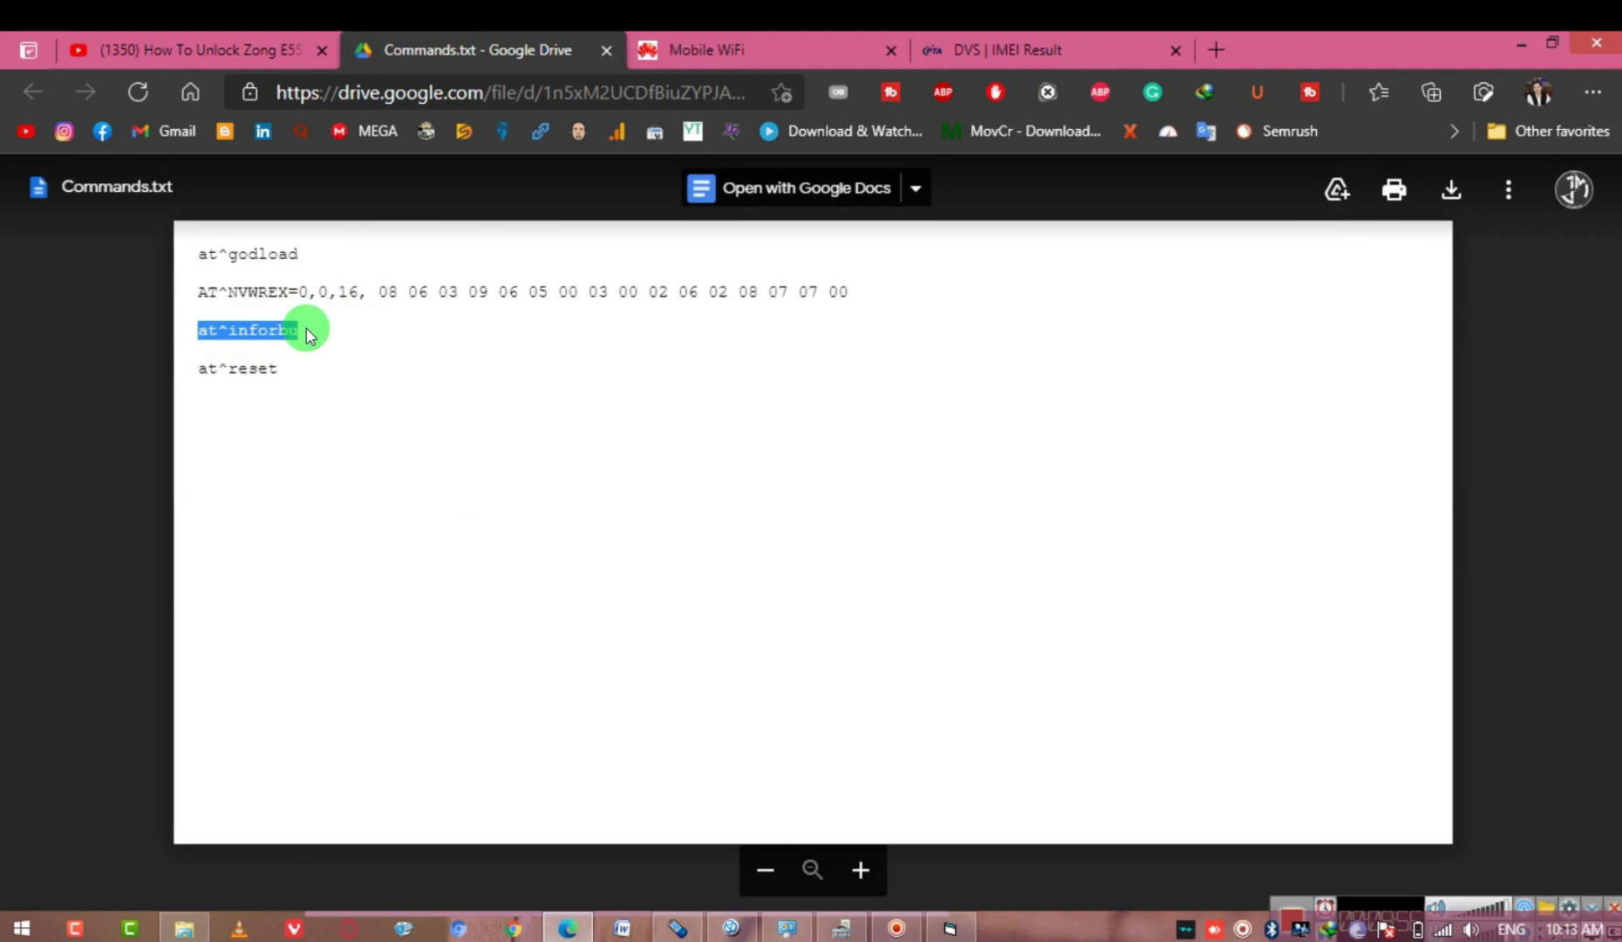
click(674, 929)
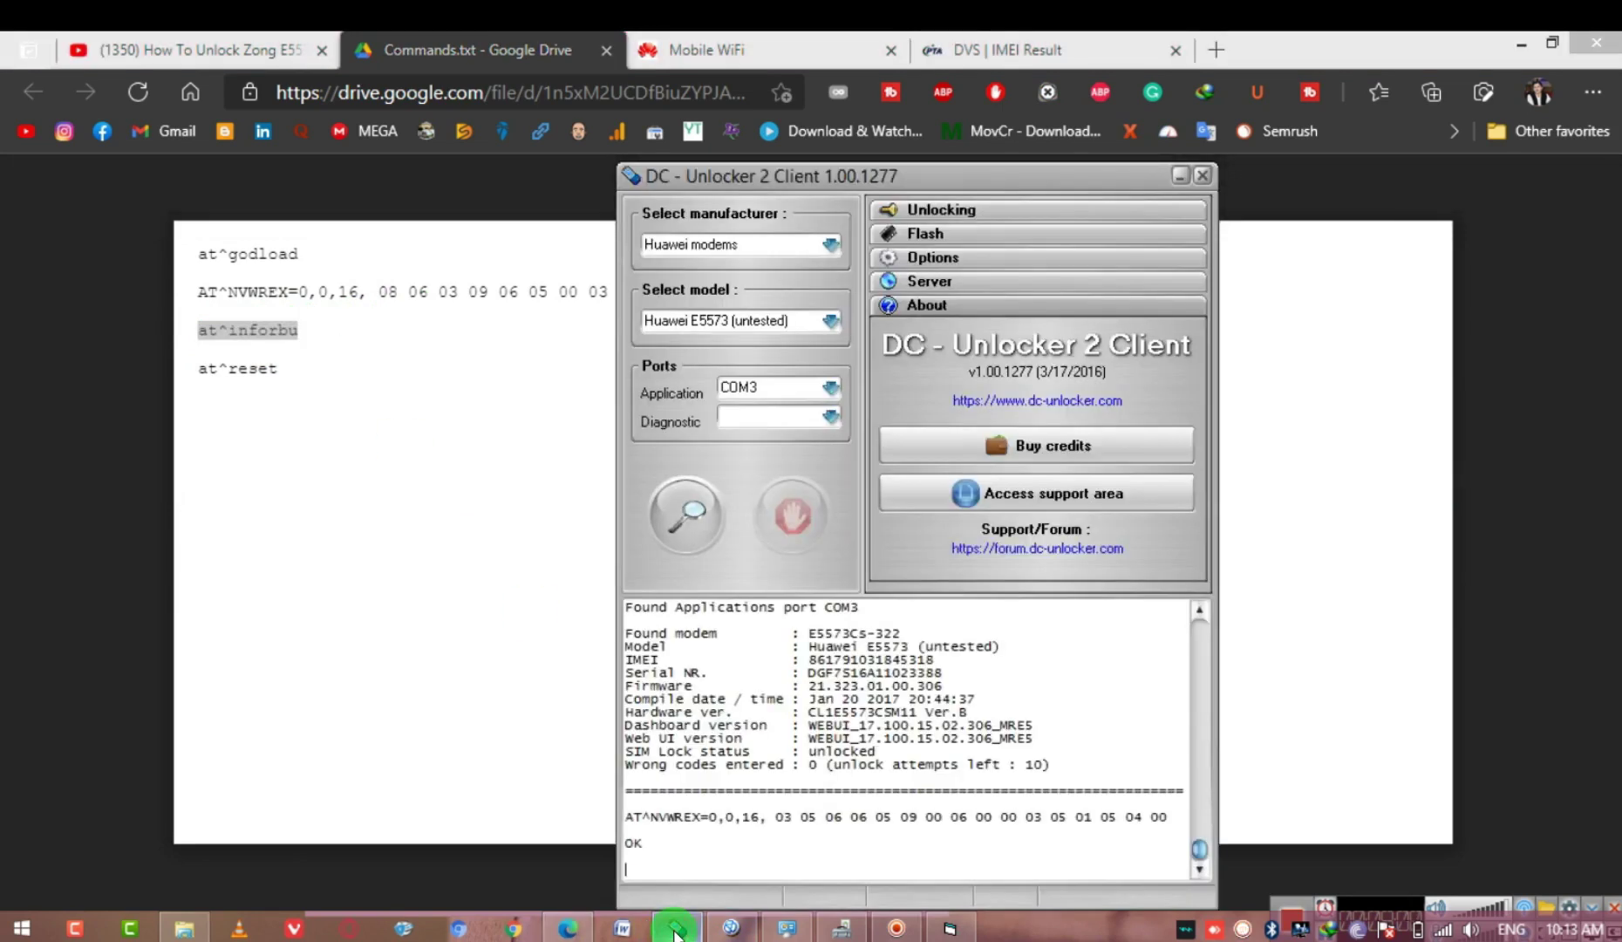
Send at^inforbu, then at^reset, to the modem from the DC-Unlocker terminal
key(Return)
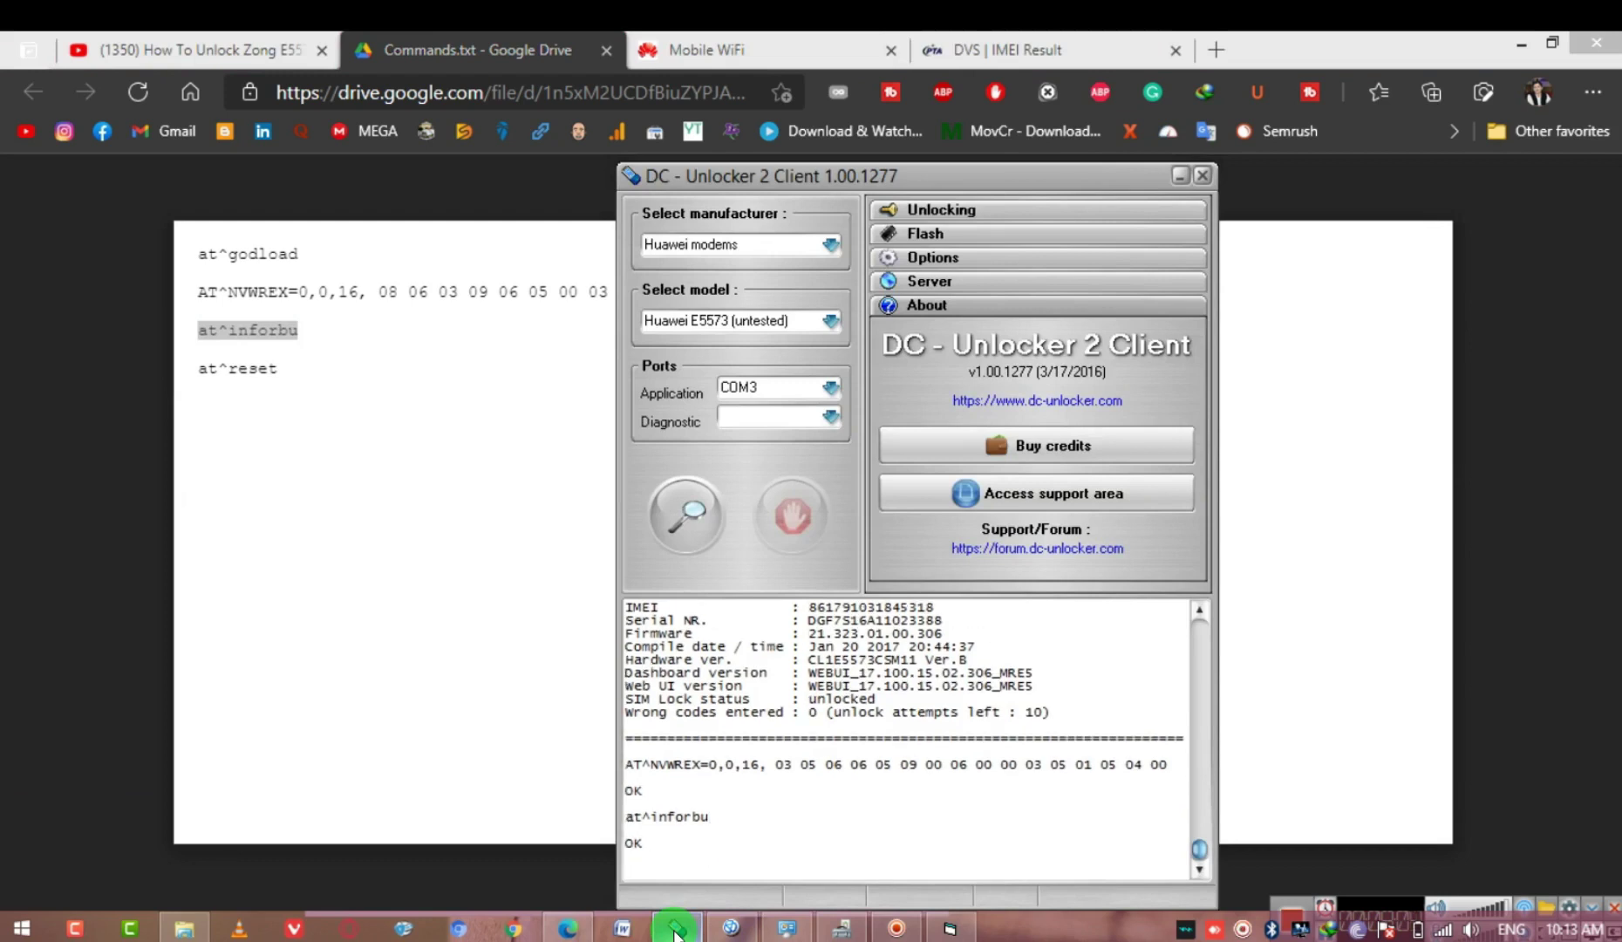
text(at)
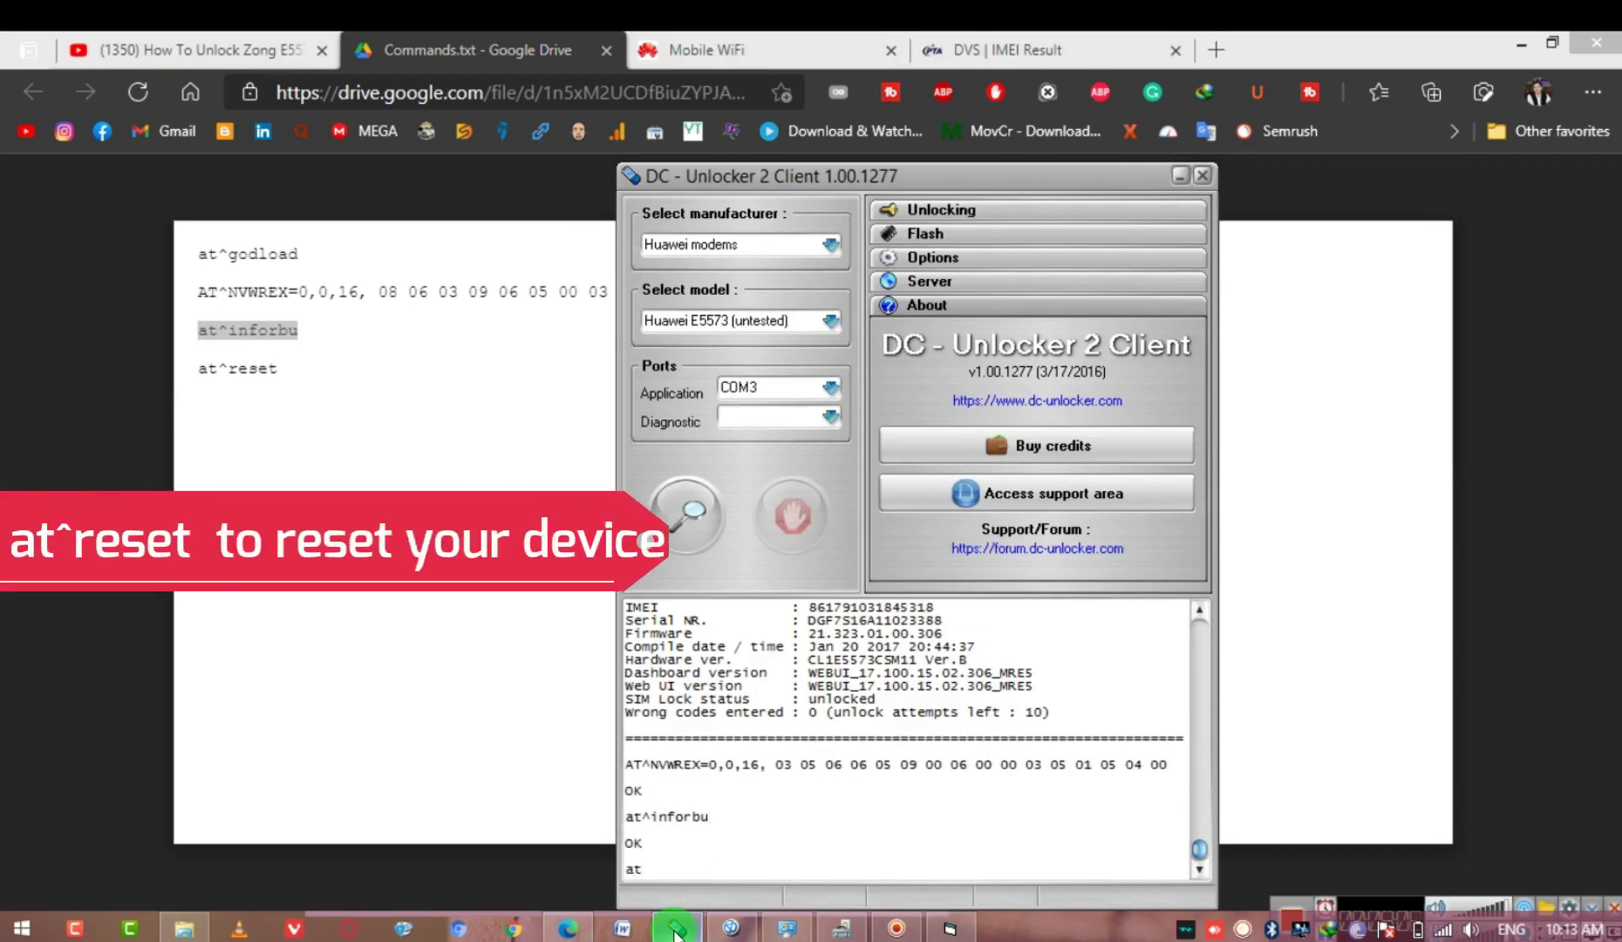
text(^reset)
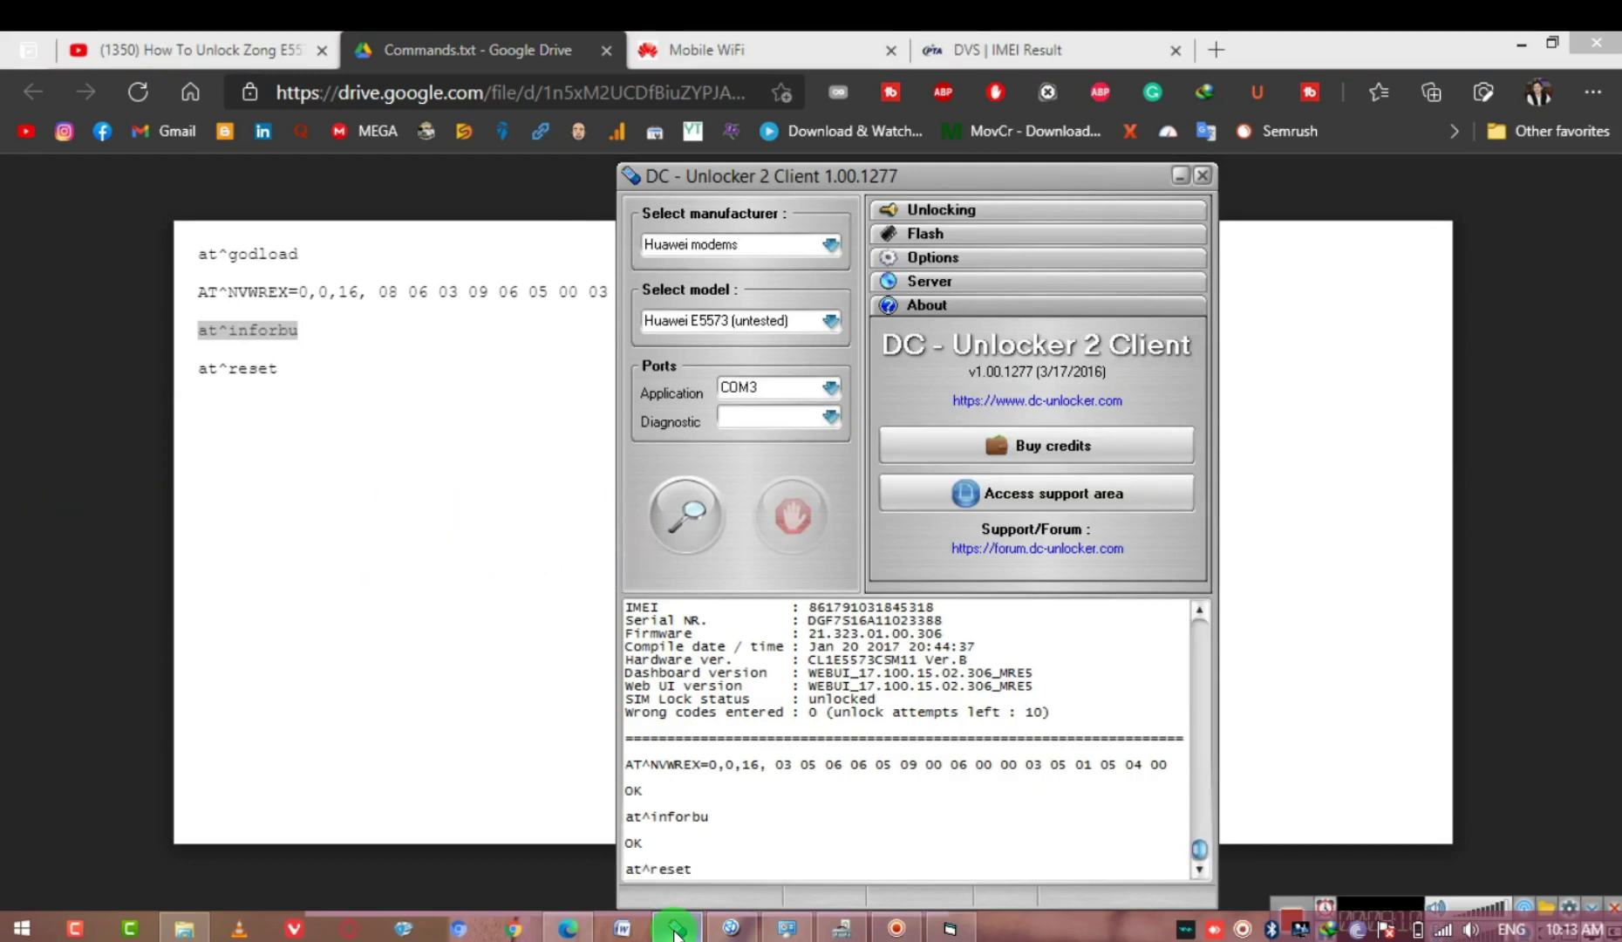
key(Return)
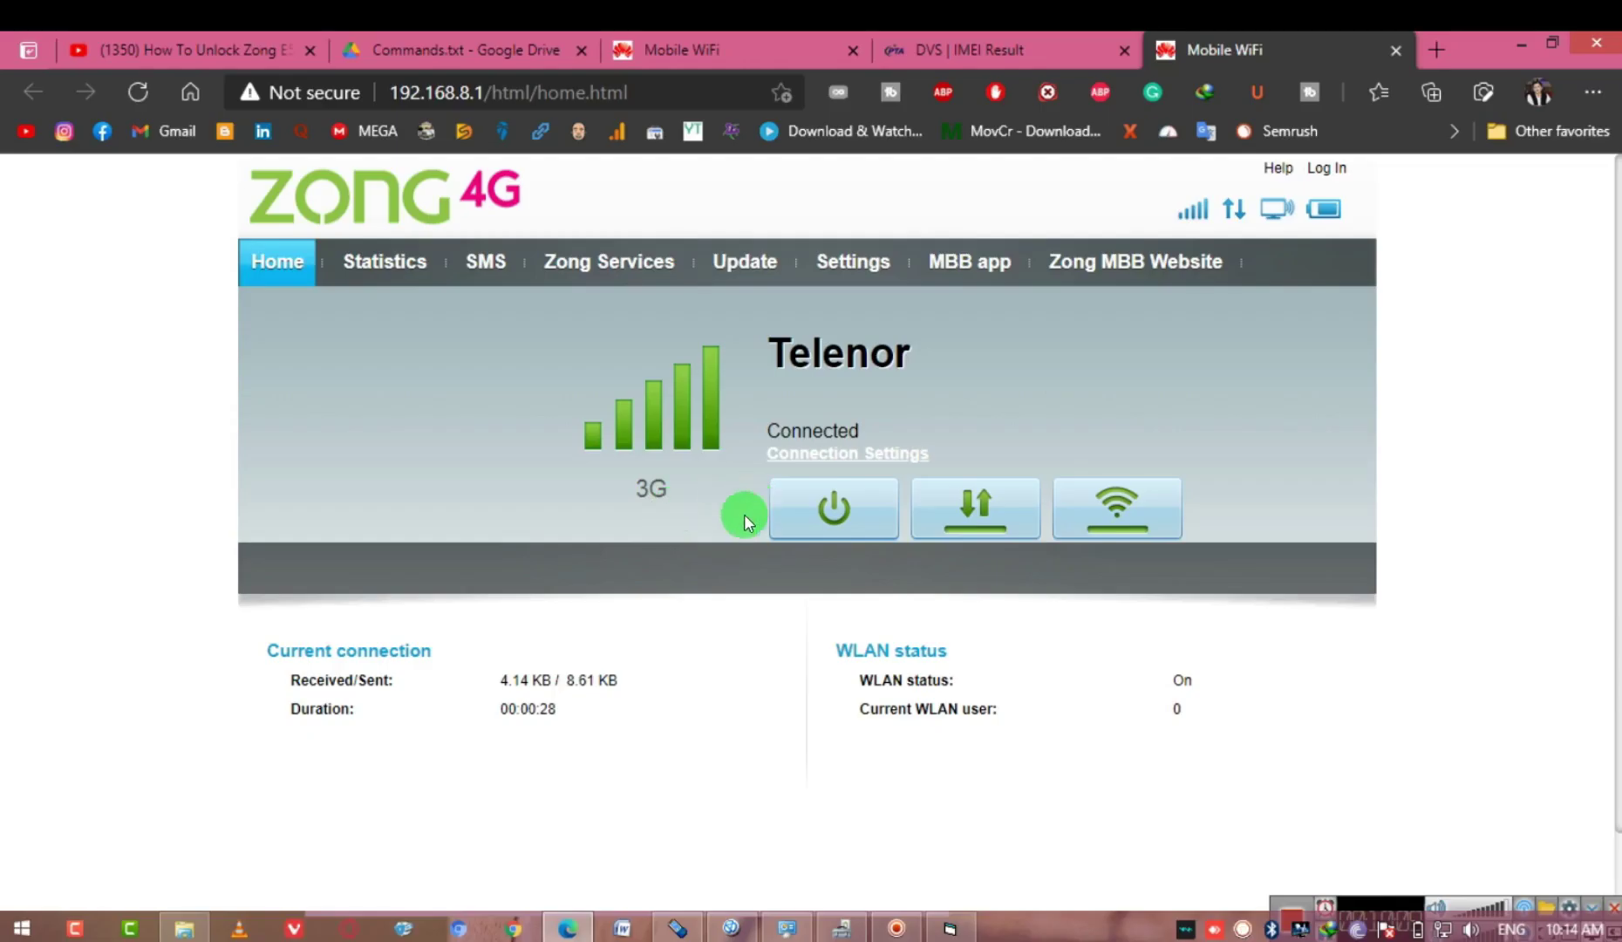
click(868, 264)
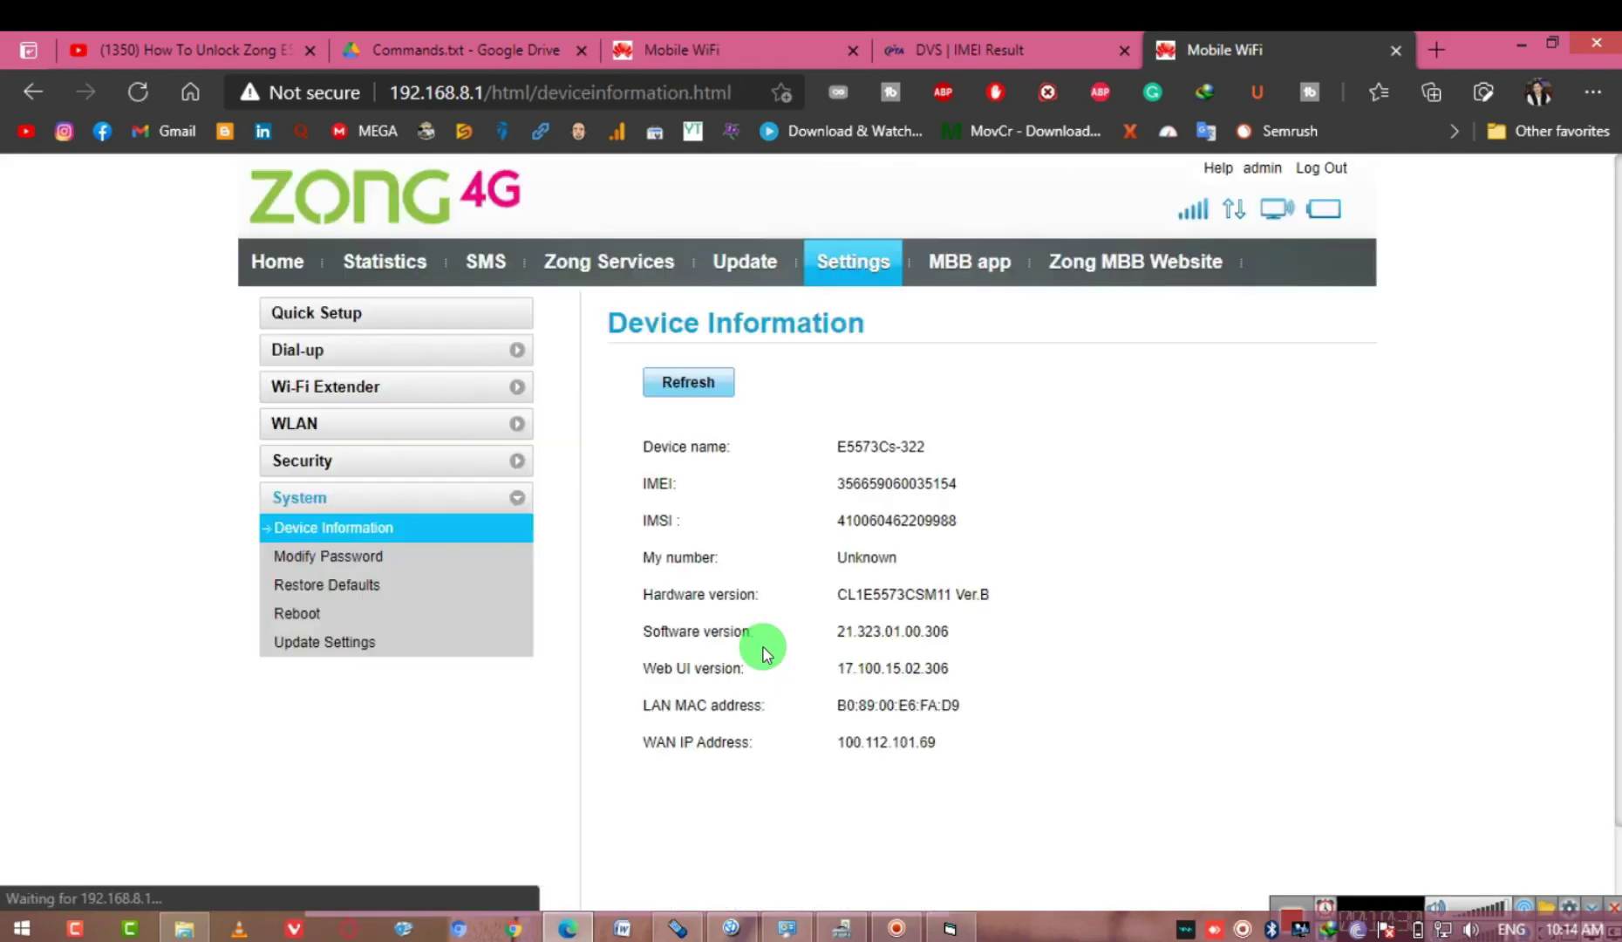
drag(957, 484, 833, 483)
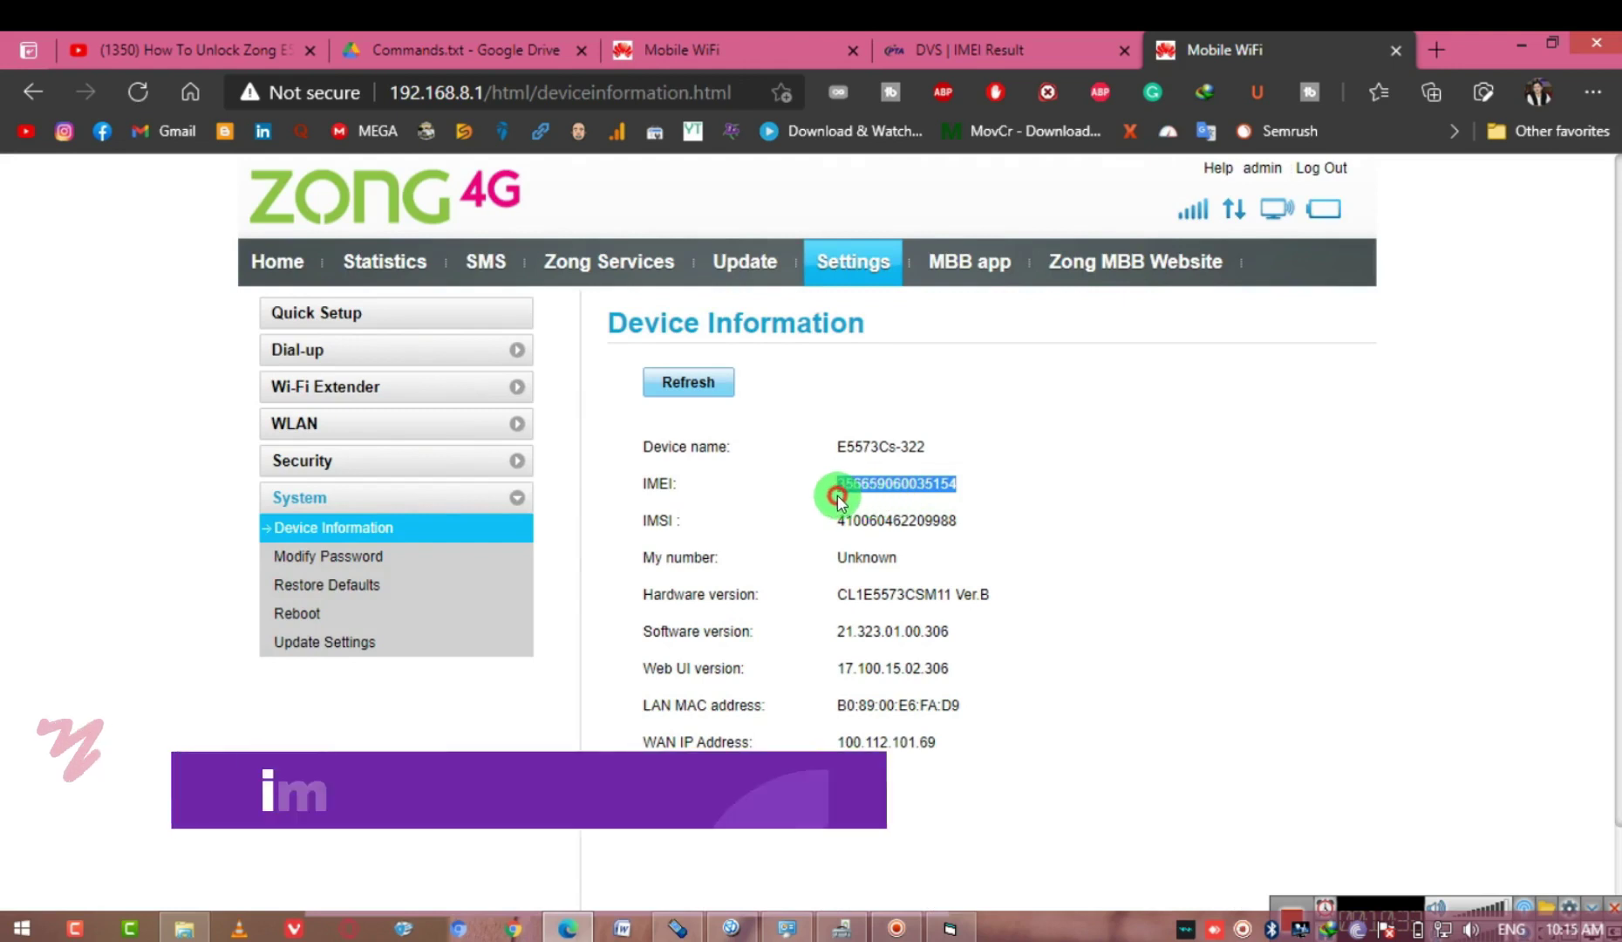
click(981, 571)
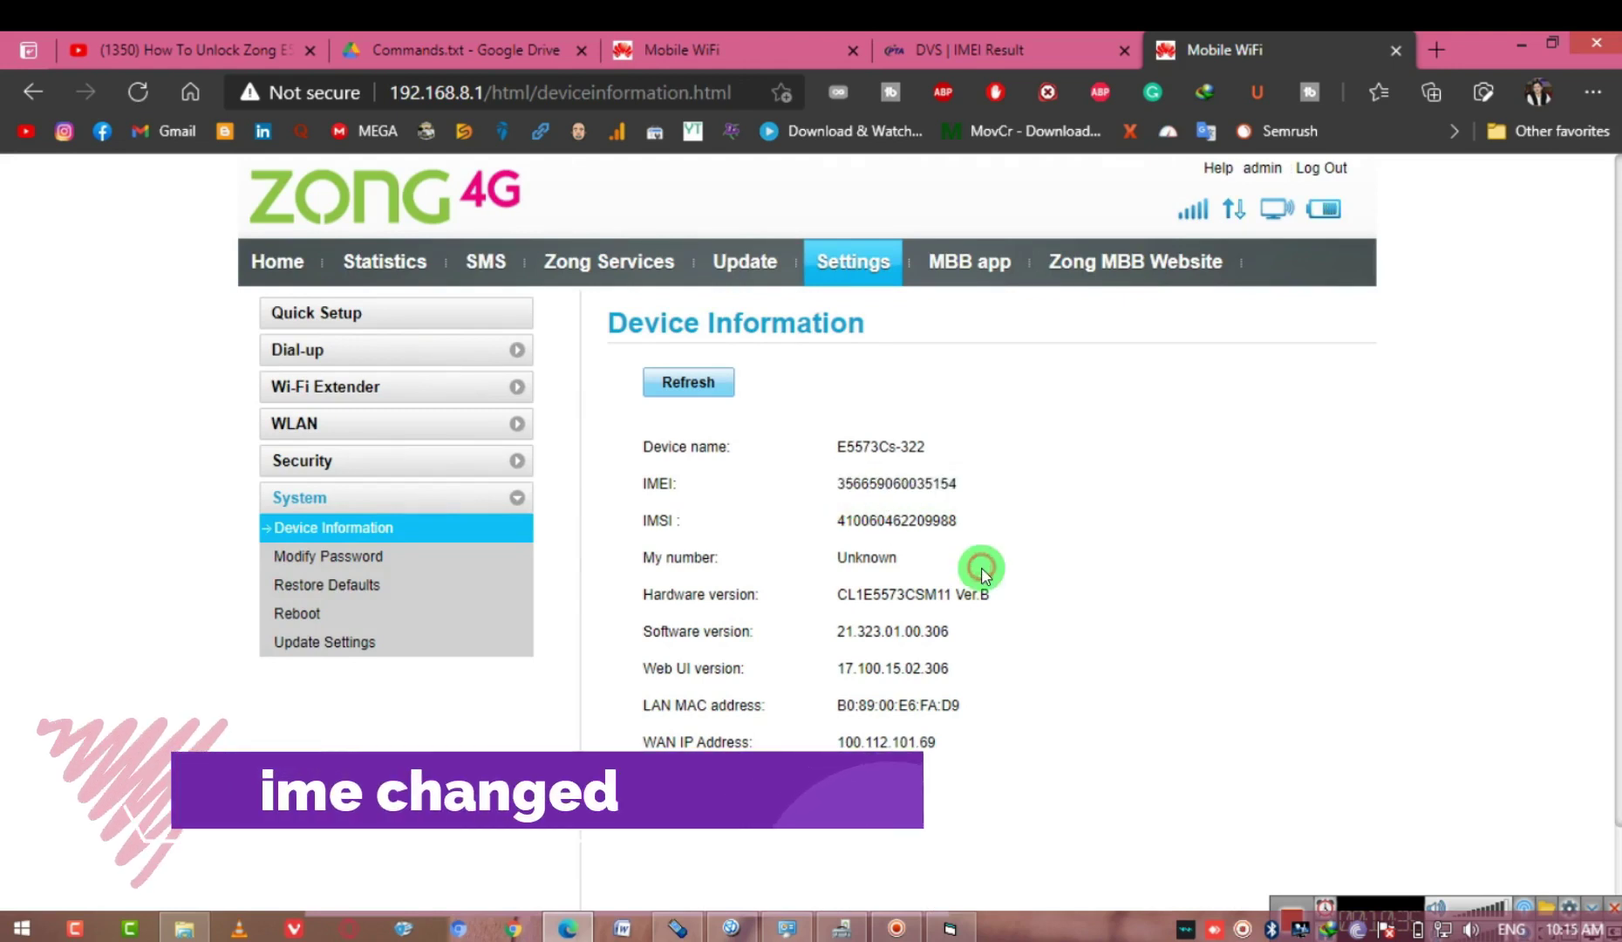
click(683, 928)
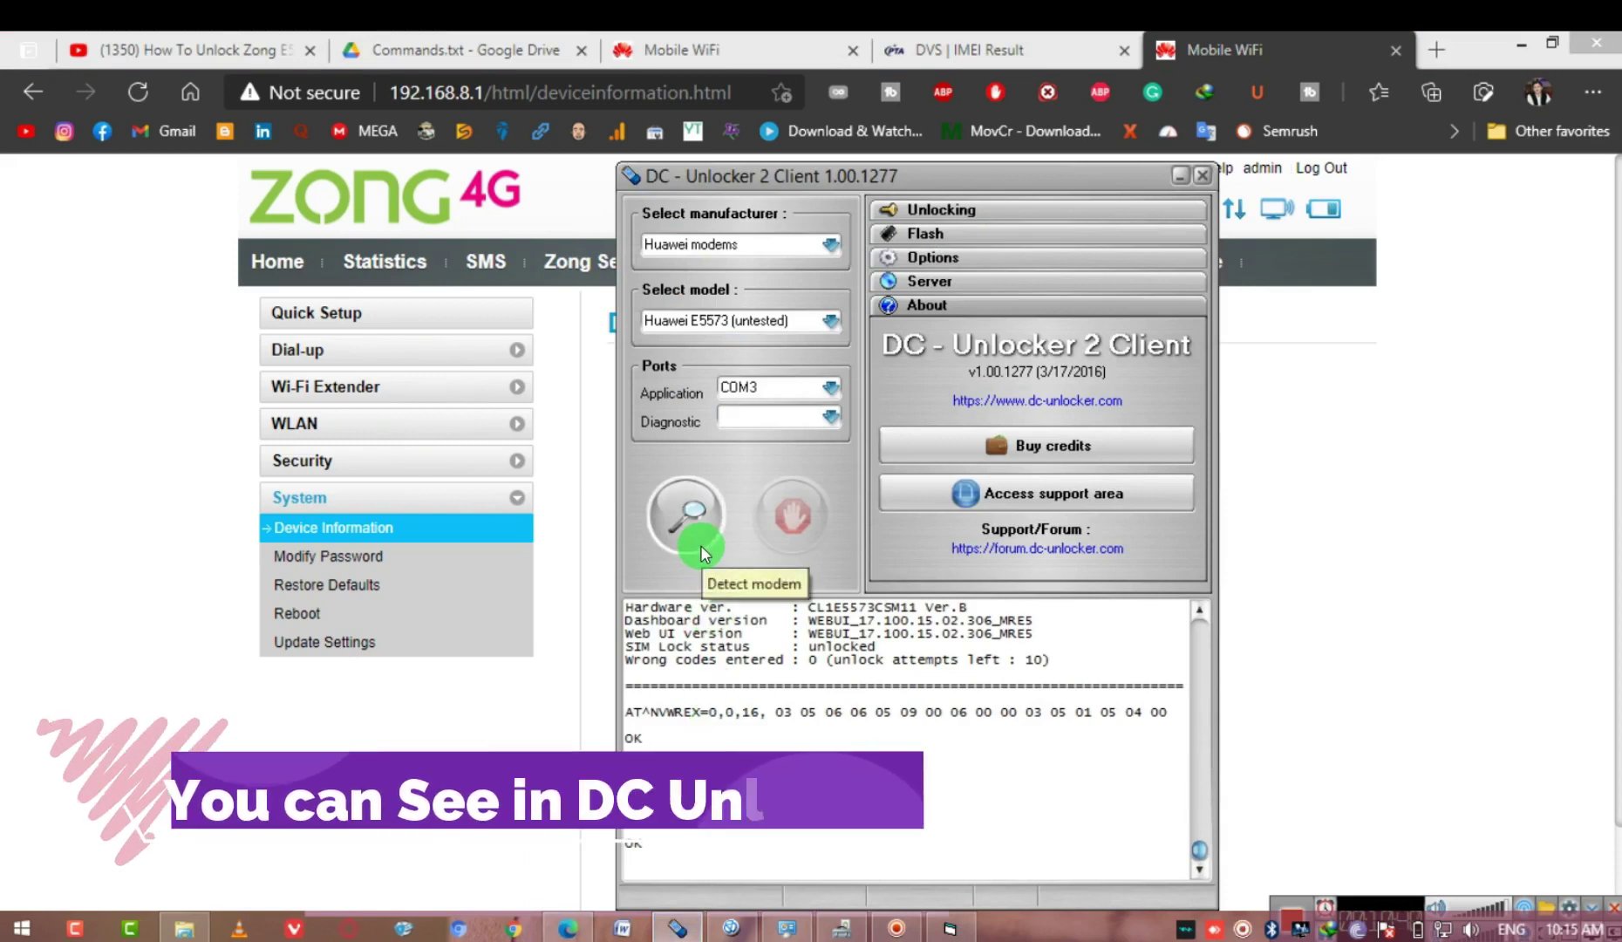
Start and then restart Detect modem so it rescans the COM ports
click(686, 515)
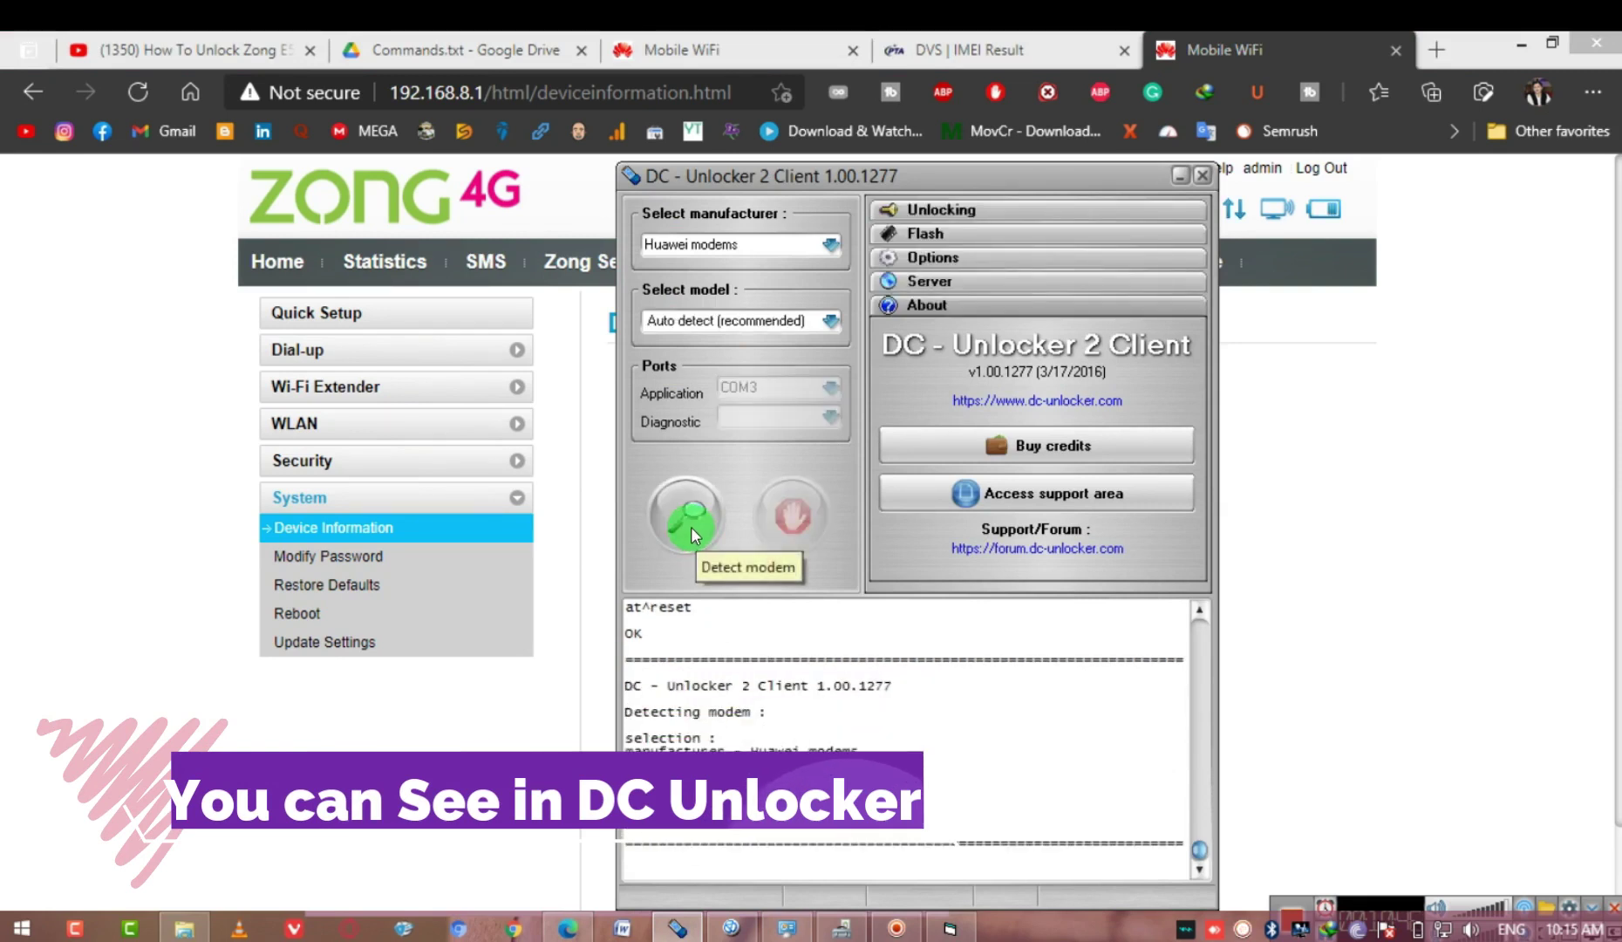
click(690, 527)
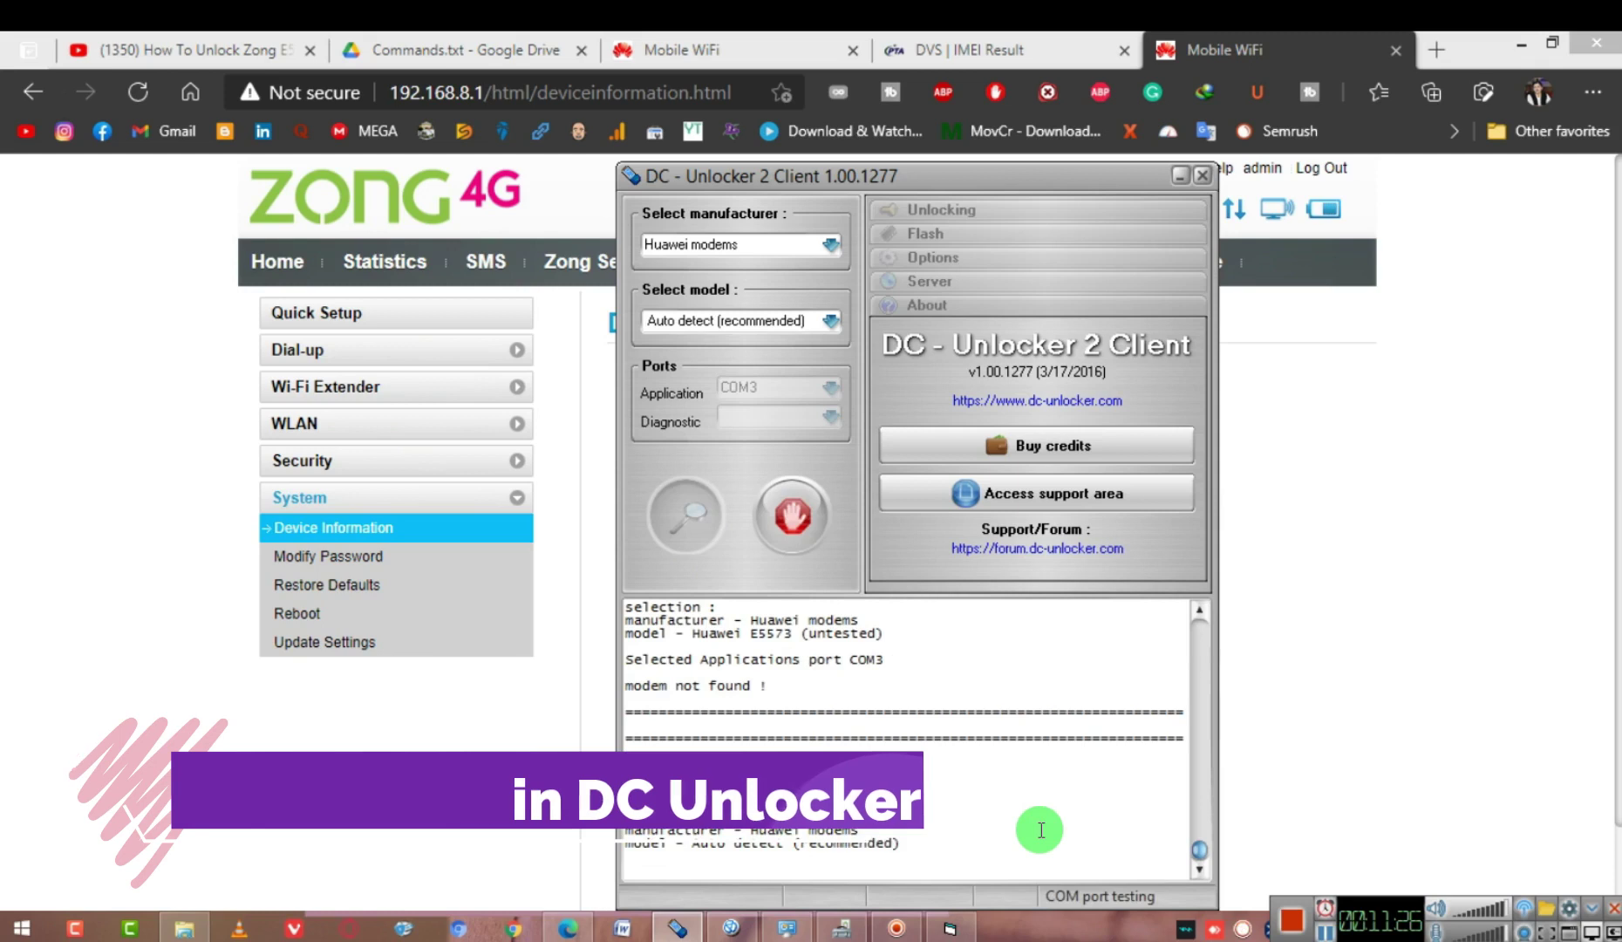